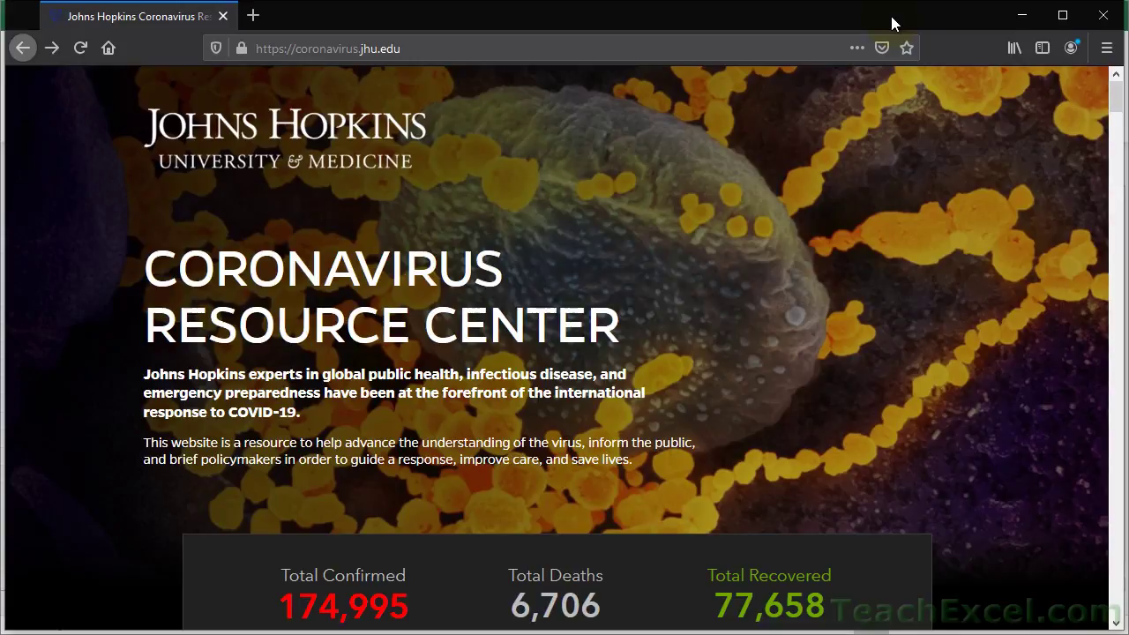
Step: Open the COVID-19 interactive map from the Coronavirus Resource Center home page
{"action": "left_click", "coordinate": [426, 50]}
{"action": "scroll", "coordinate": [692, 242], "scroll_direction": "down", "scroll_amount": 3}
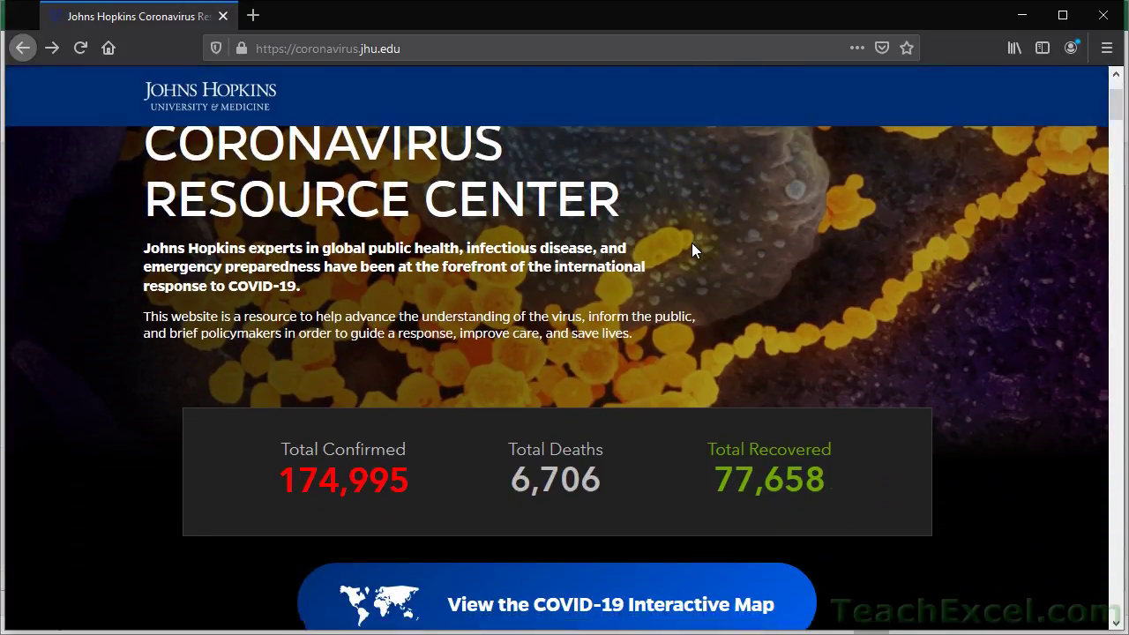
{"action": "scroll", "coordinate": [693, 242], "scroll_direction": "up", "scroll_amount": 3}
{"action": "scroll", "coordinate": [694, 242], "scroll_direction": "down", "scroll_amount": 5}
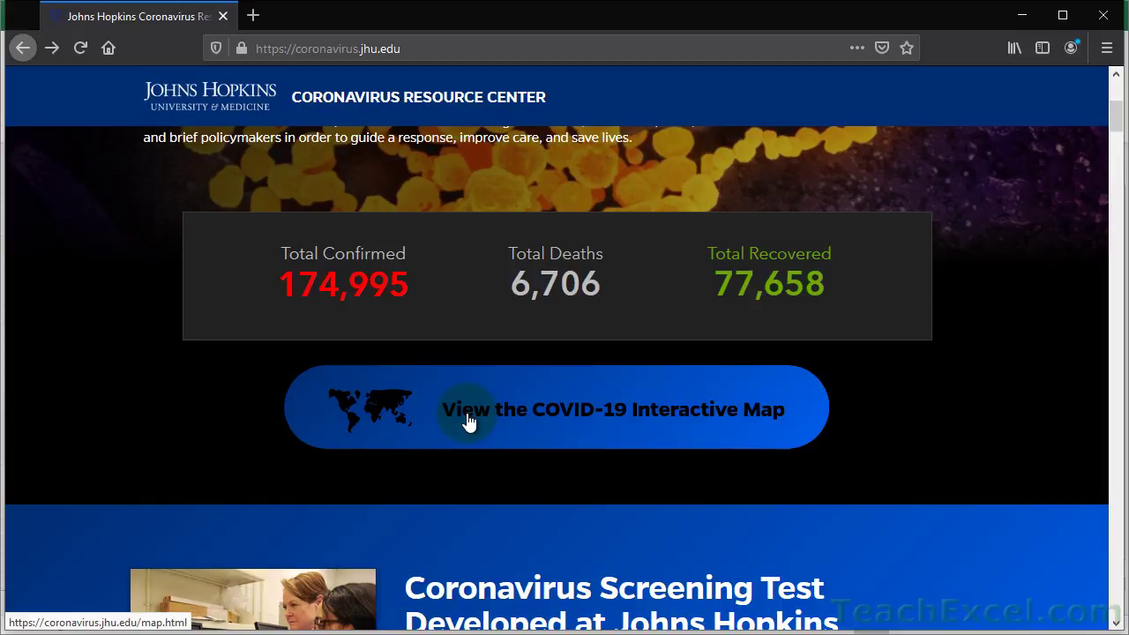
{"action": "left_click", "coordinate": [468, 422]}
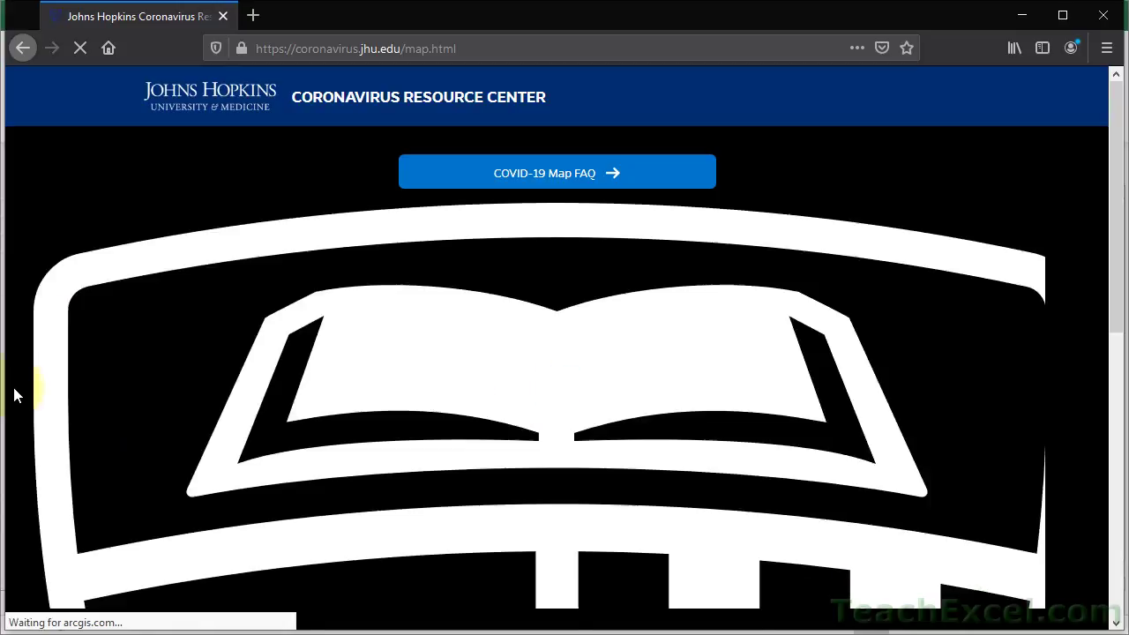
{"action": "scroll", "coordinate": [14, 395], "scroll_direction": "down", "scroll_amount": 1}
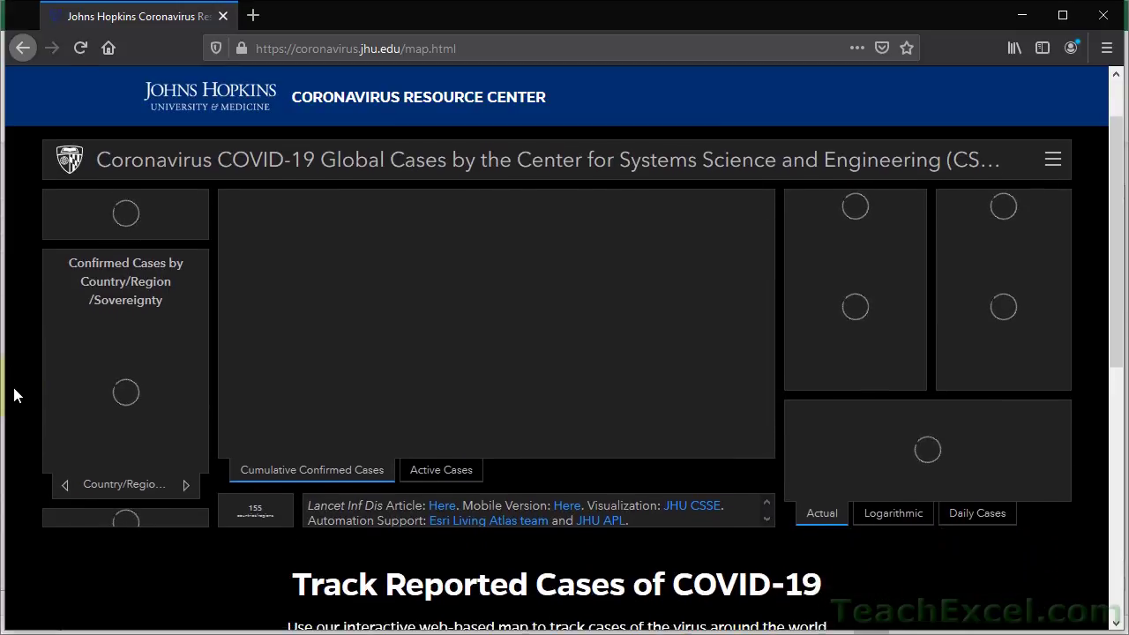
{"action": "scroll", "coordinate": [14, 395], "scroll_direction": "up", "scroll_amount": 1}
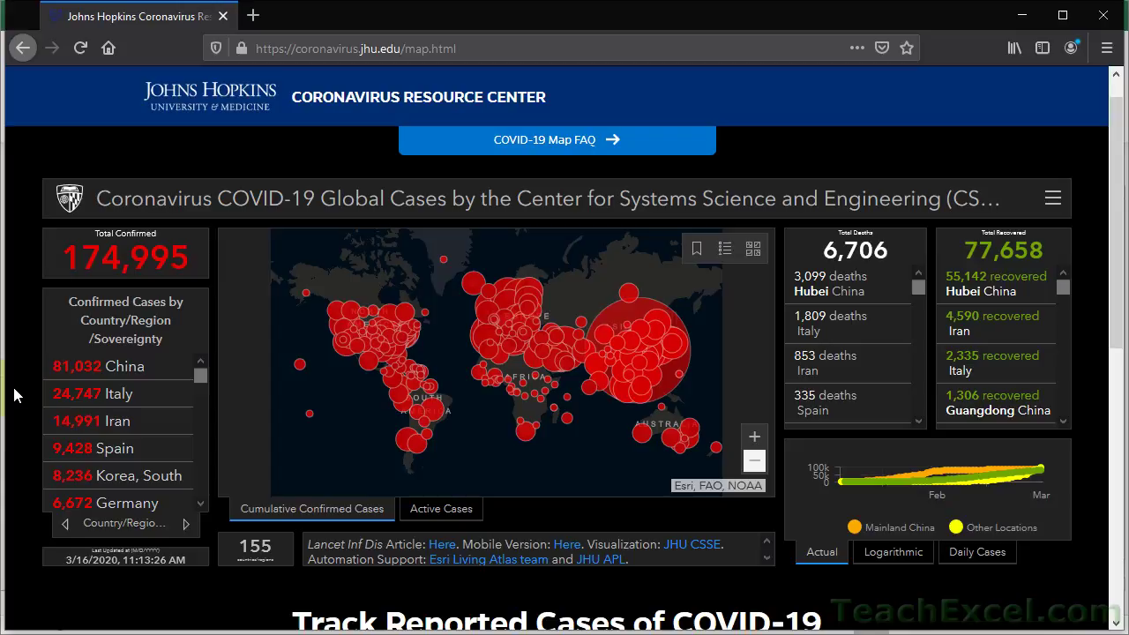
Step: View the case details of a marker in Europe and switch the map to active cases
{"action": "left_click", "coordinate": [500, 328]}
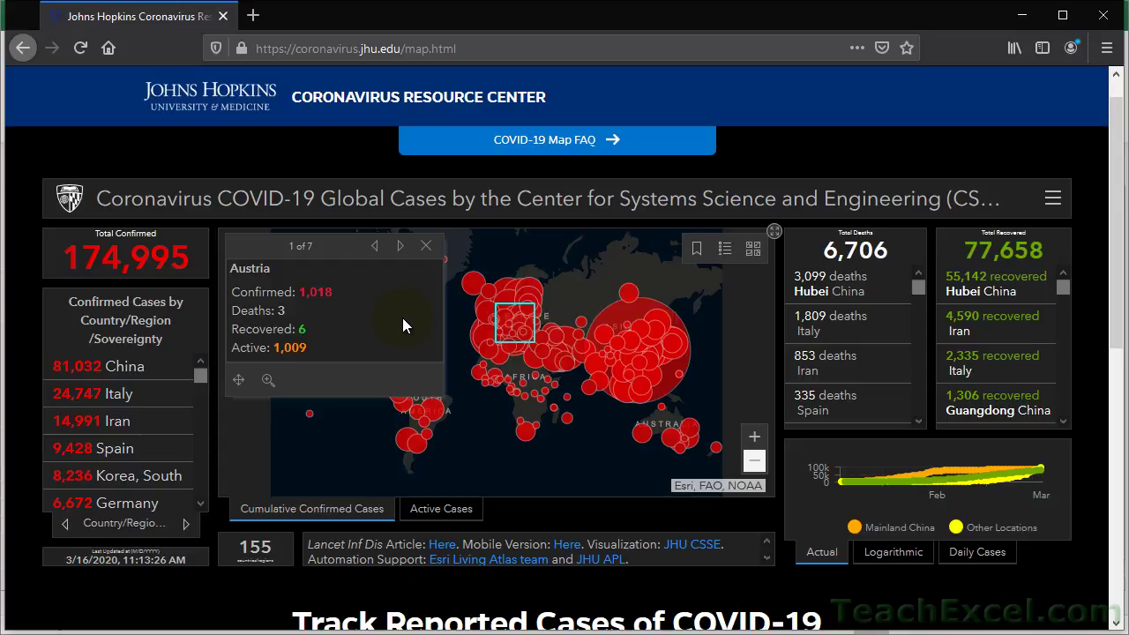
{"action": "left_click", "coordinate": [430, 246]}
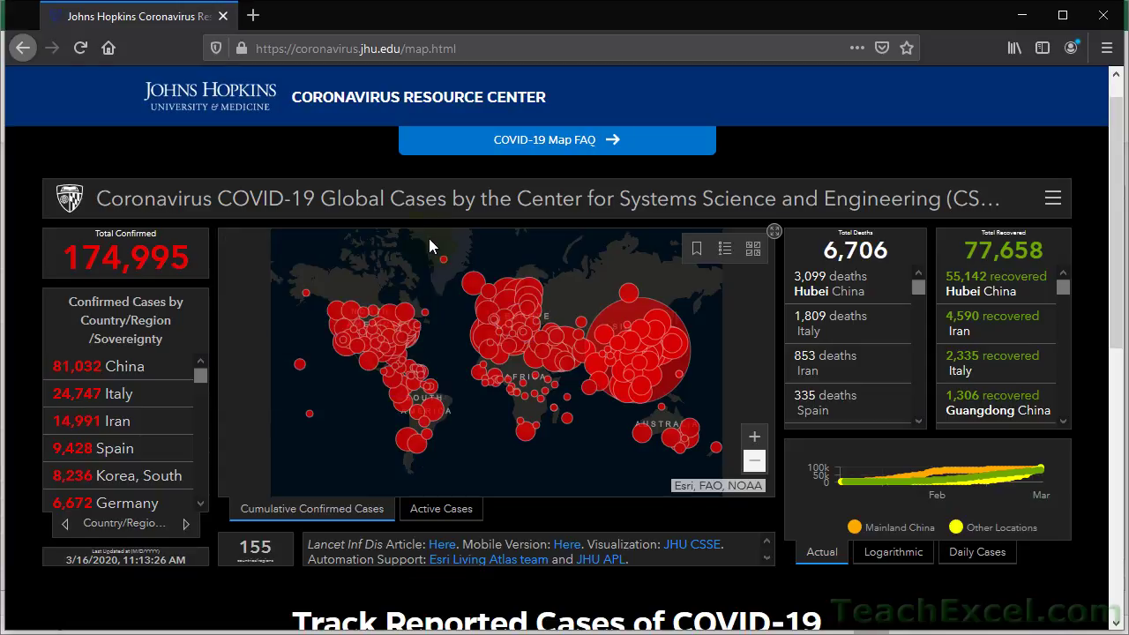
{"action": "left_click", "coordinate": [444, 512]}
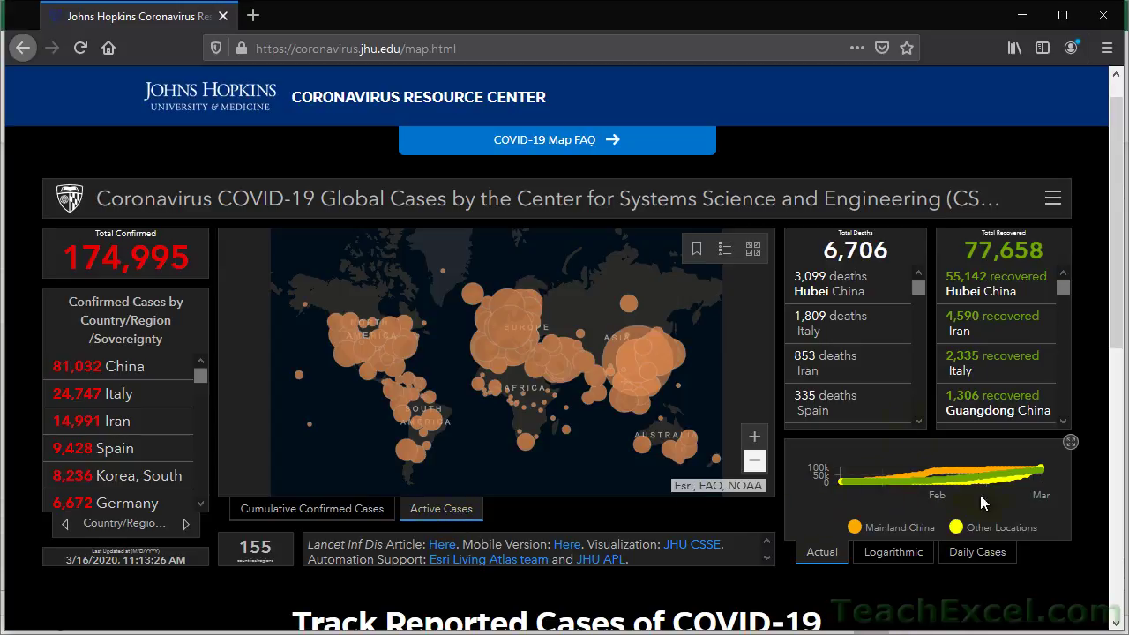
Step: View the case chart as logarithmic and as daily cases, and return it to actual values
{"action": "left_click", "coordinate": [898, 554]}
{"action": "left_click", "coordinate": [957, 553]}
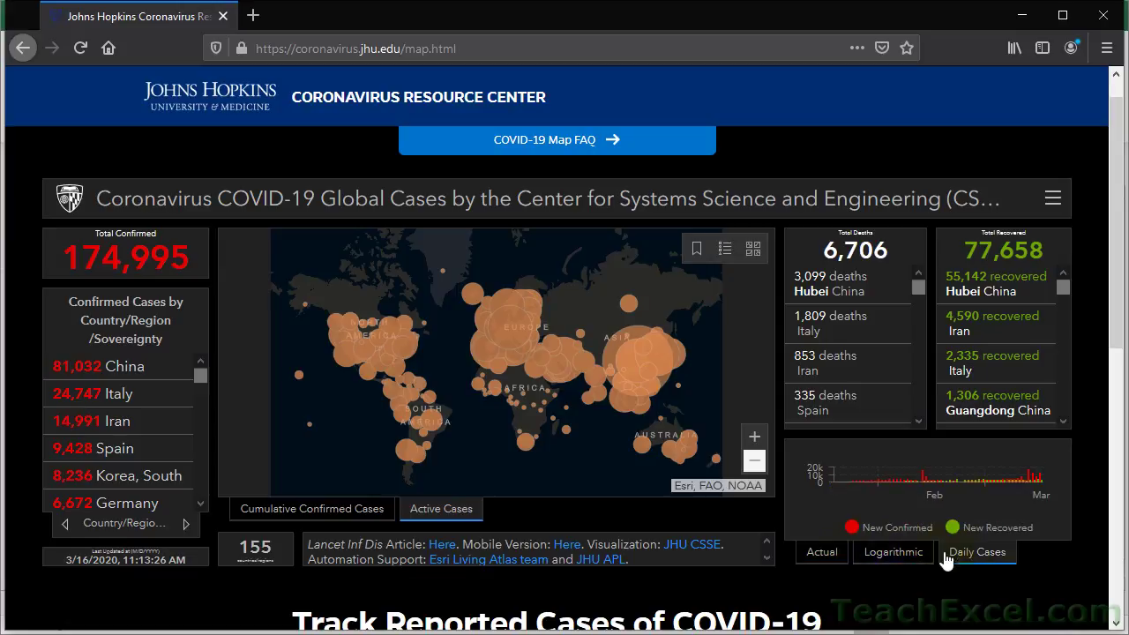
{"action": "left_click", "coordinate": [818, 554]}
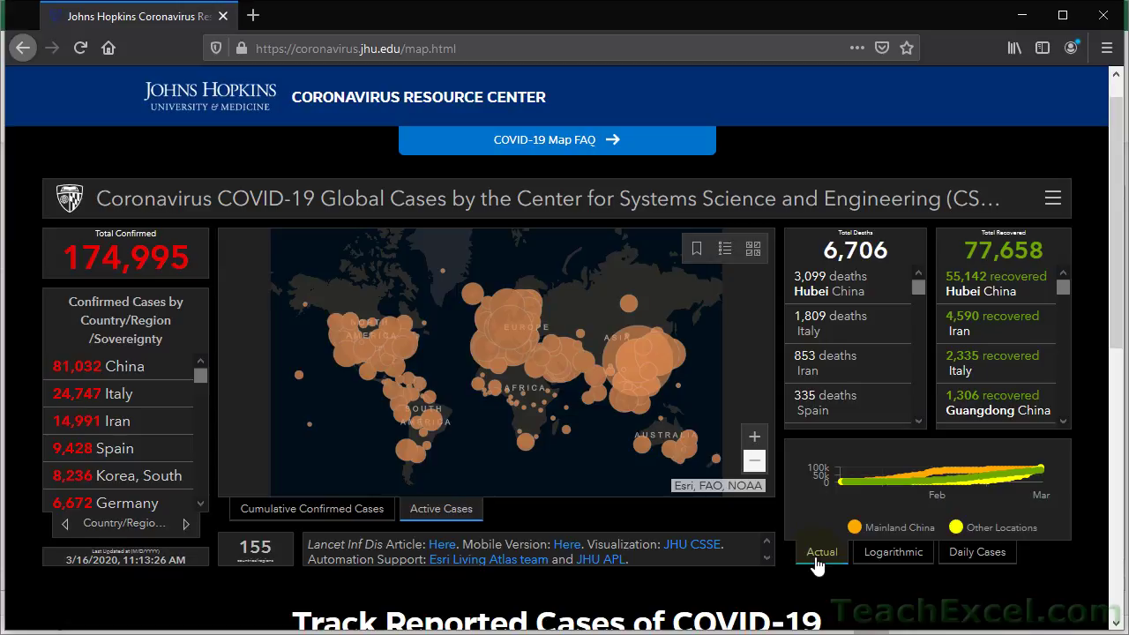
Step: Open the COVID-19 Map FAQ from the map page
{"action": "scroll", "coordinate": [776, 155], "scroll_direction": "up", "scroll_amount": 1}
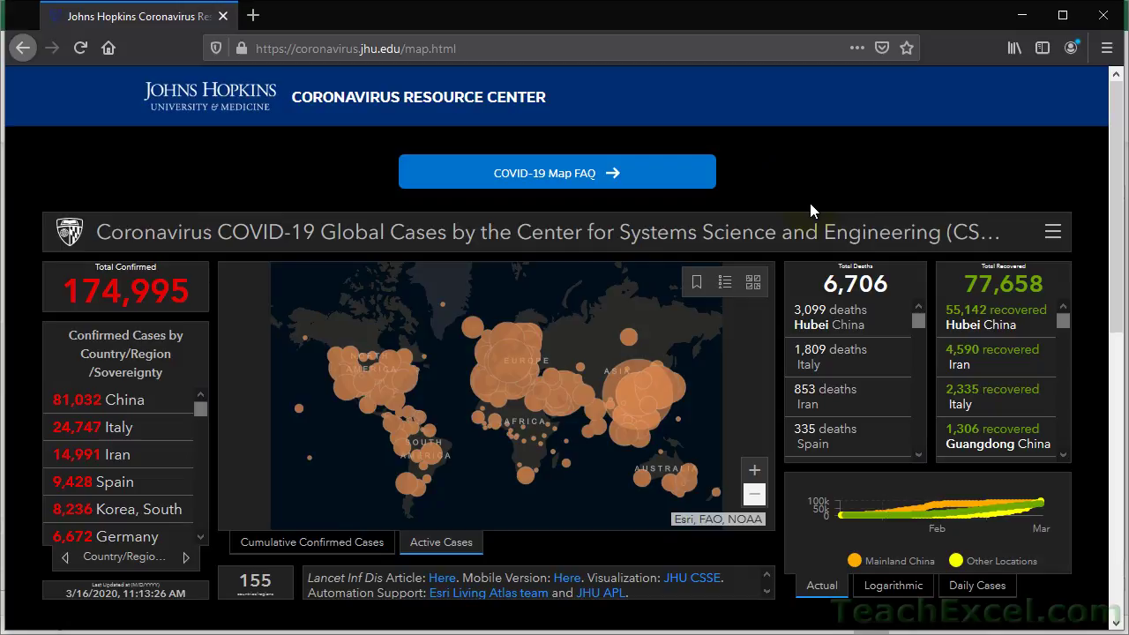
{"action": "left_click", "coordinate": [1052, 234]}
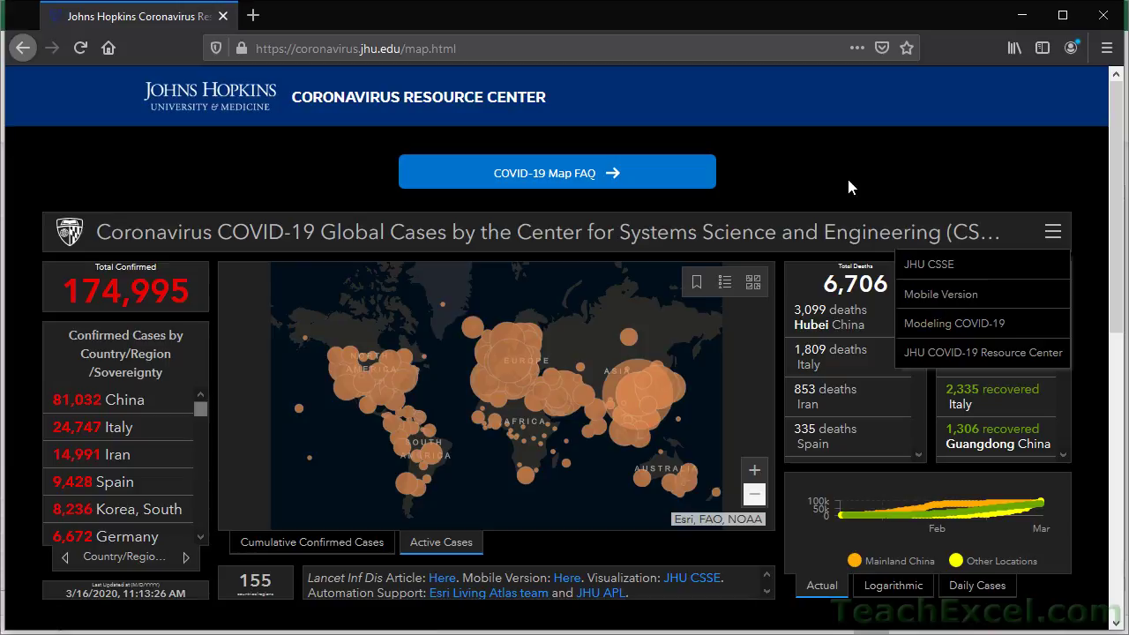
{"action": "left_click", "coordinate": [476, 177]}
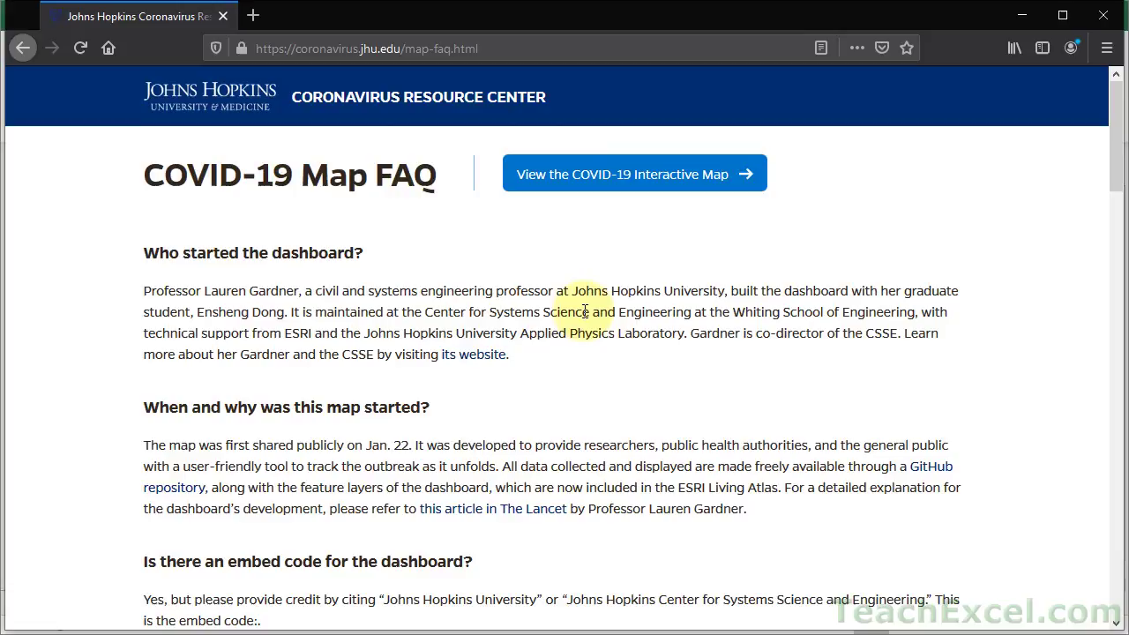
Step: Read the FAQ passages about the free data availability and the dashboard's embed code
{"action": "scroll", "coordinate": [584, 312], "scroll_direction": "down", "scroll_amount": 3}
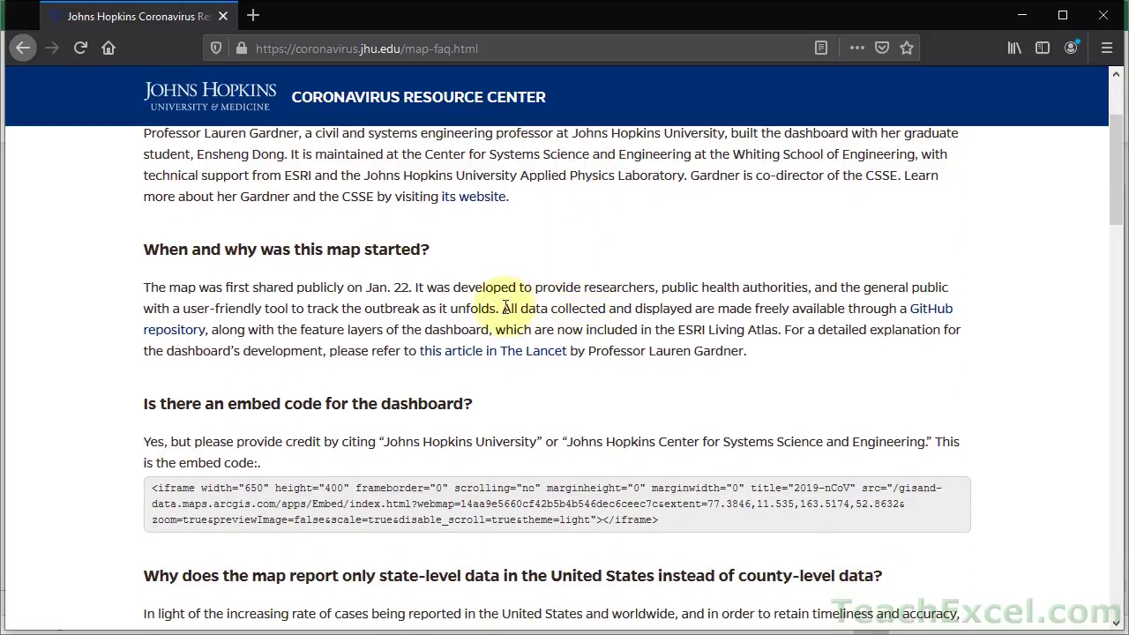
{"action": "left_click_drag", "start_coordinate": [503, 308], "coordinate": [211, 339]}
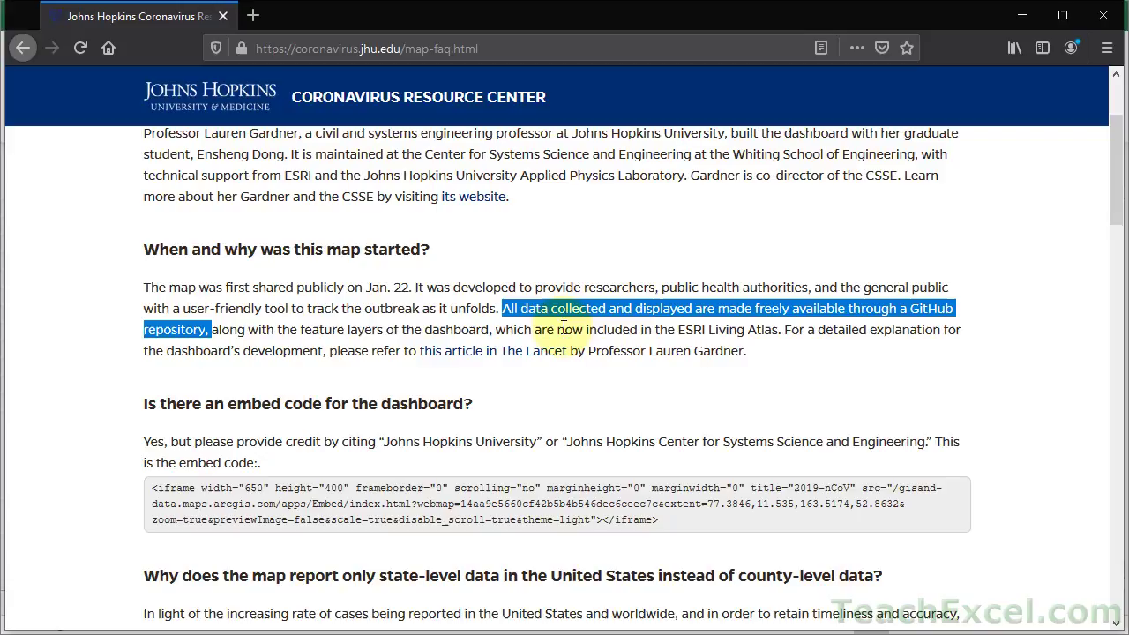
{"action": "left_click", "coordinate": [595, 330]}
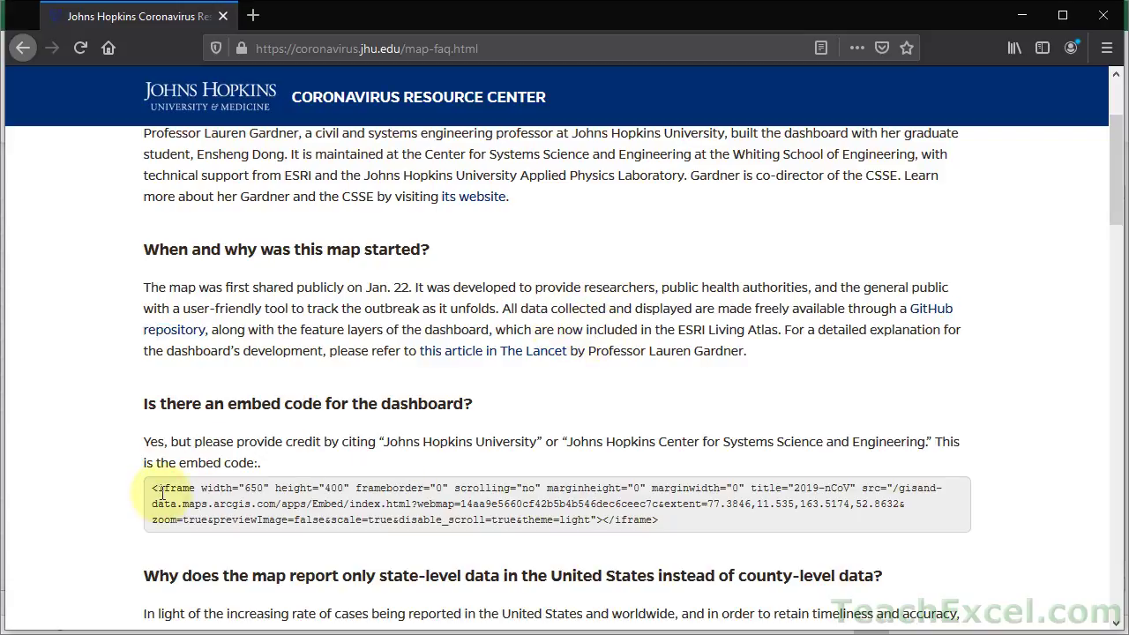
{"action": "left_click_drag", "start_coordinate": [162, 494], "coordinate": [399, 484]}
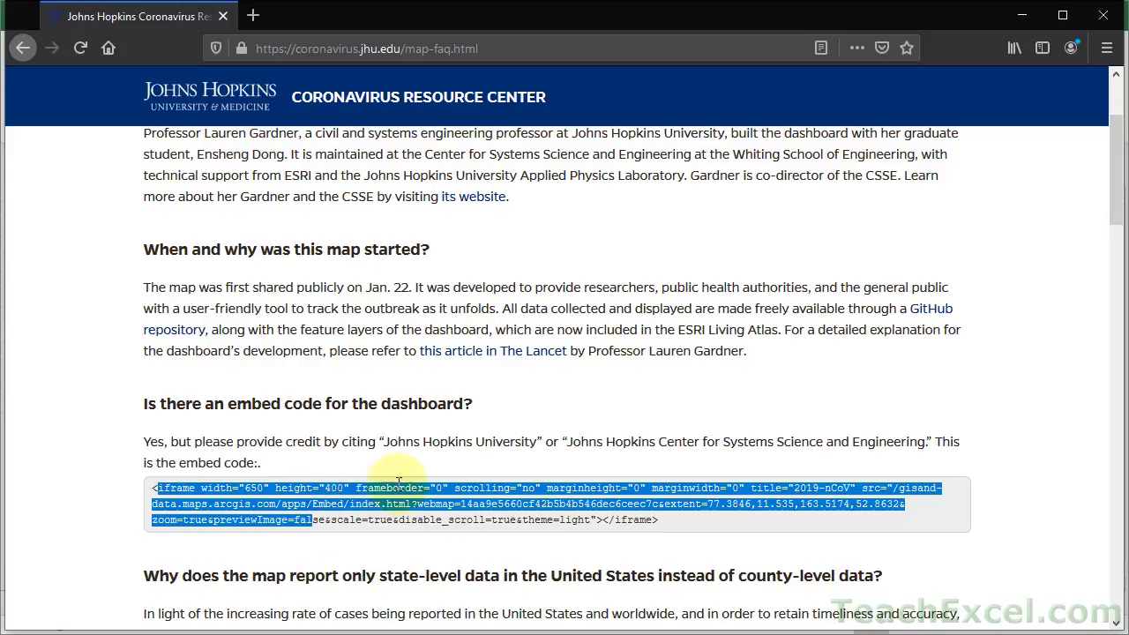
{"action": "left_click", "coordinate": [407, 445]}
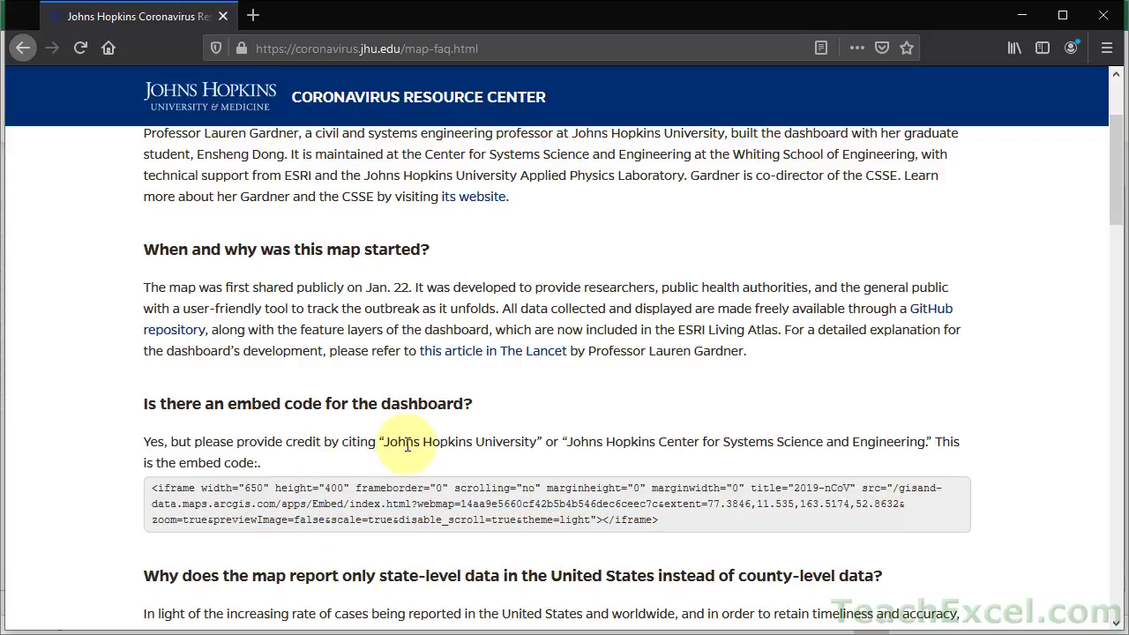
Step: Open the GitHub repository linked in the FAQ and examine the data sources in its README
{"action": "left_click", "coordinate": [938, 311]}
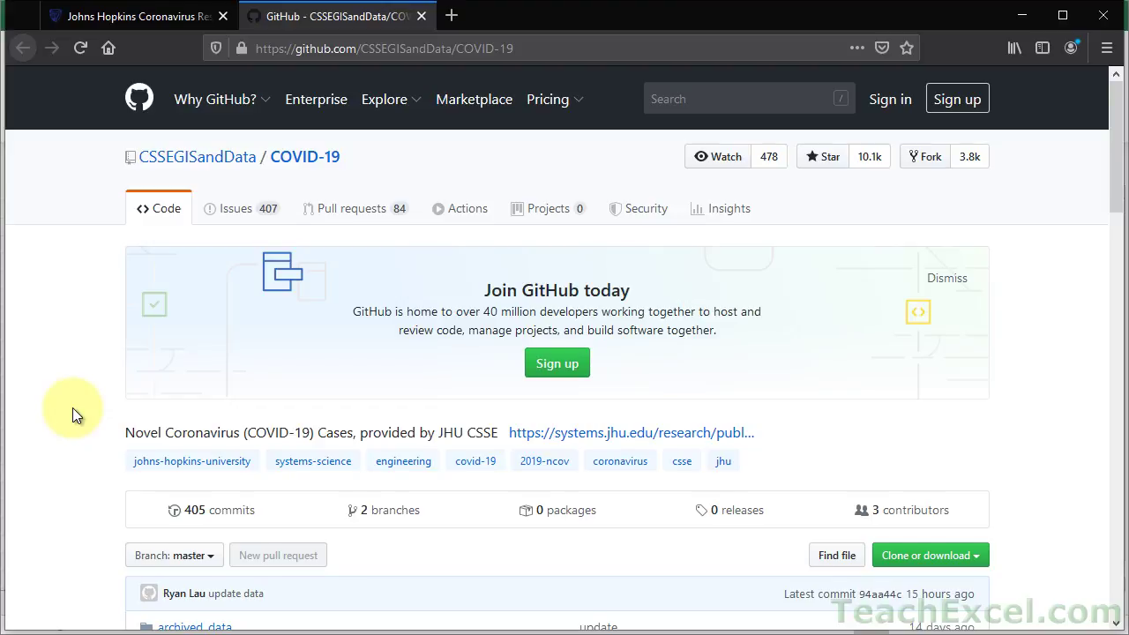
{"action": "scroll", "coordinate": [72, 408], "scroll_direction": "down", "scroll_amount": 3}
{"action": "scroll", "coordinate": [73, 407], "scroll_direction": "down", "scroll_amount": 5}
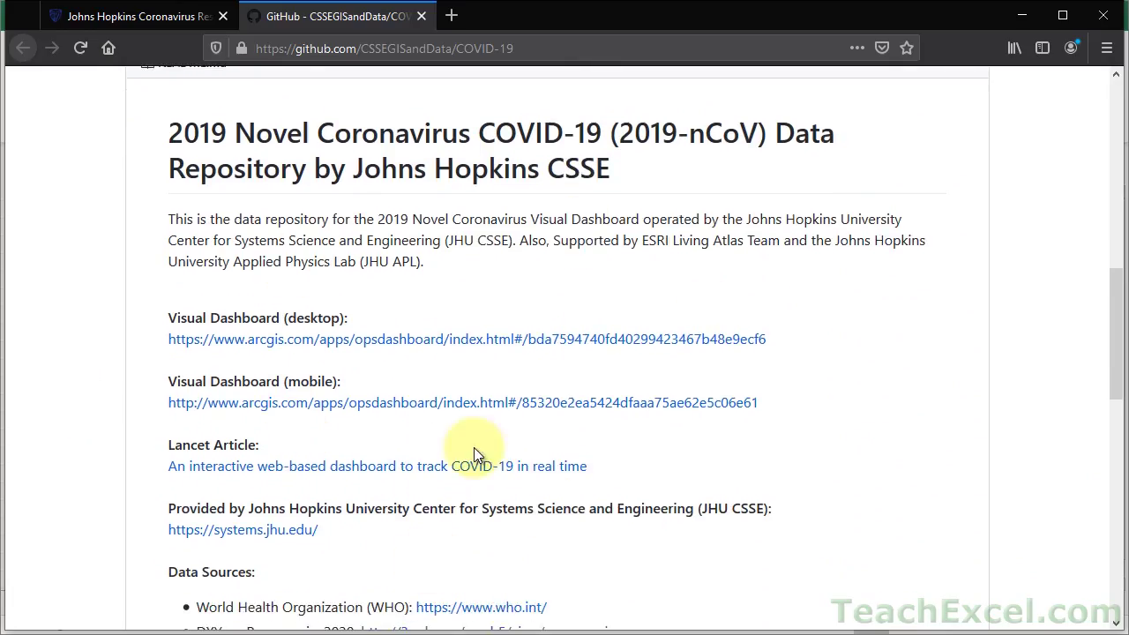
{"action": "scroll", "coordinate": [834, 339], "scroll_direction": "down", "scroll_amount": 4}
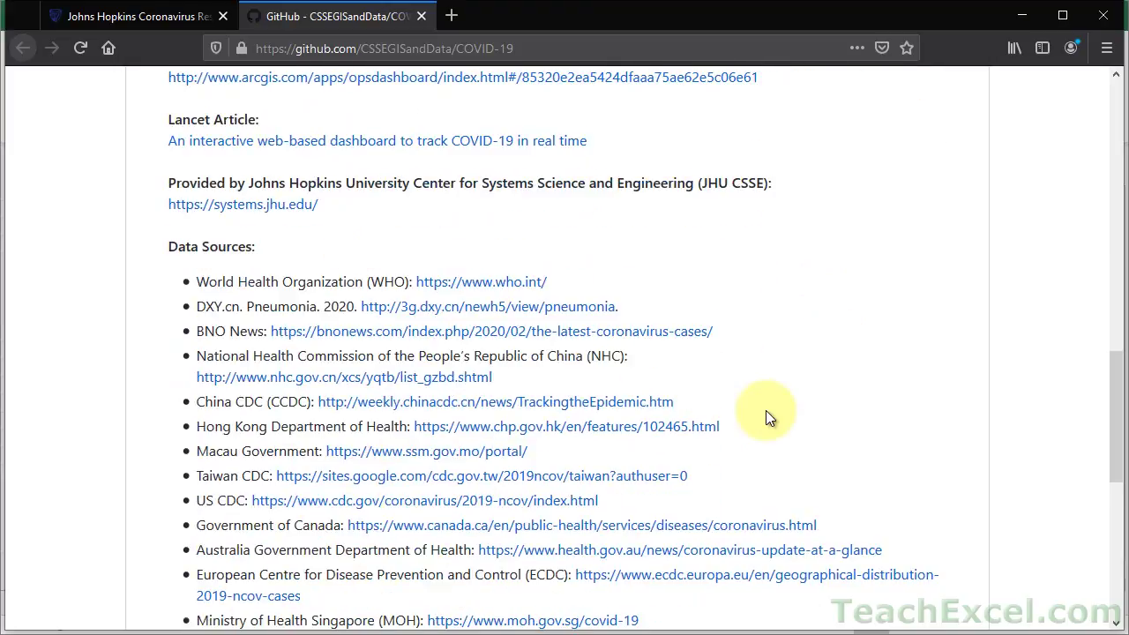
{"action": "scroll", "coordinate": [765, 415], "scroll_direction": "down", "scroll_amount": 3}
{"action": "scroll", "coordinate": [766, 411], "scroll_direction": "up", "scroll_amount": 2}
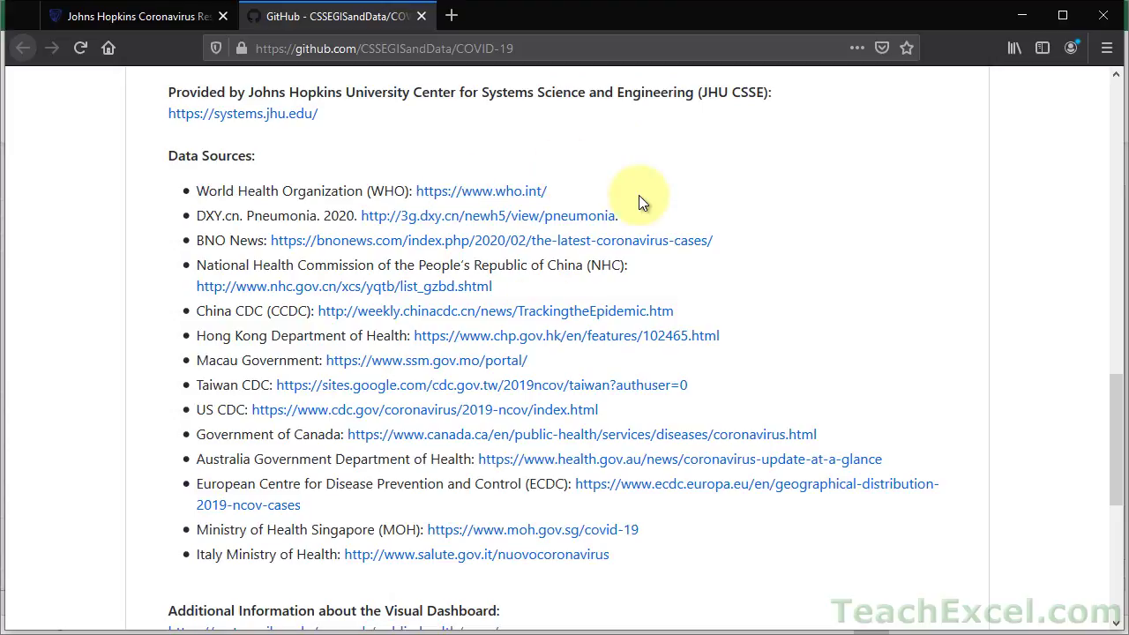
{"action": "scroll", "coordinate": [639, 195], "scroll_direction": "up", "scroll_amount": 15}
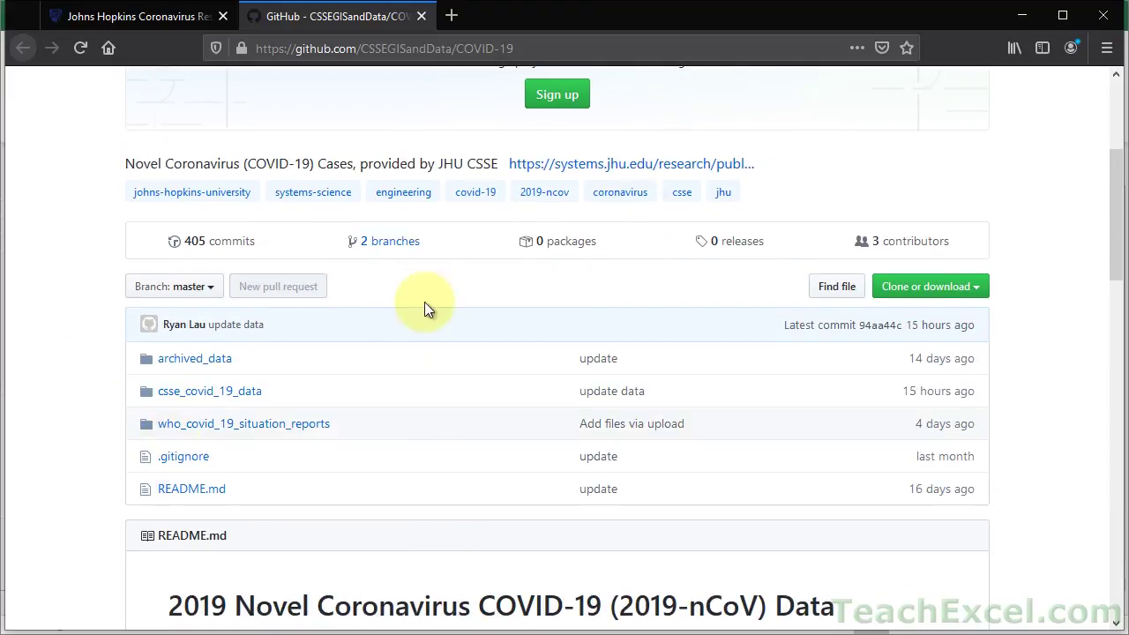
{"action": "scroll", "coordinate": [248, 369], "scroll_direction": "up", "scroll_amount": 3}
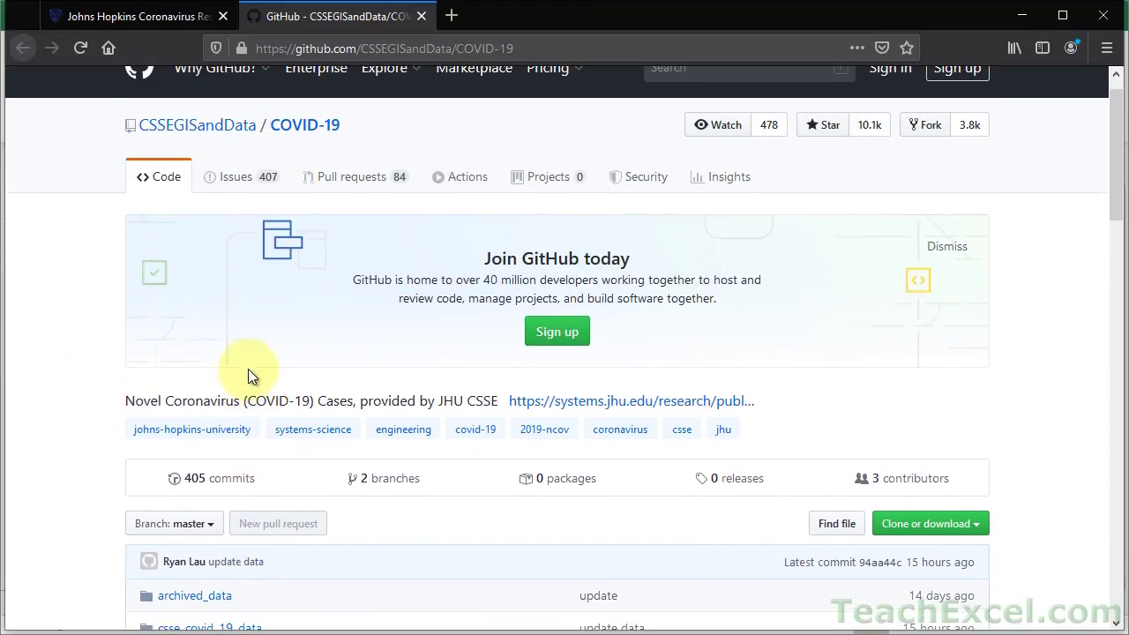
{"action": "scroll", "coordinate": [248, 369], "scroll_direction": "up", "scroll_amount": 1}
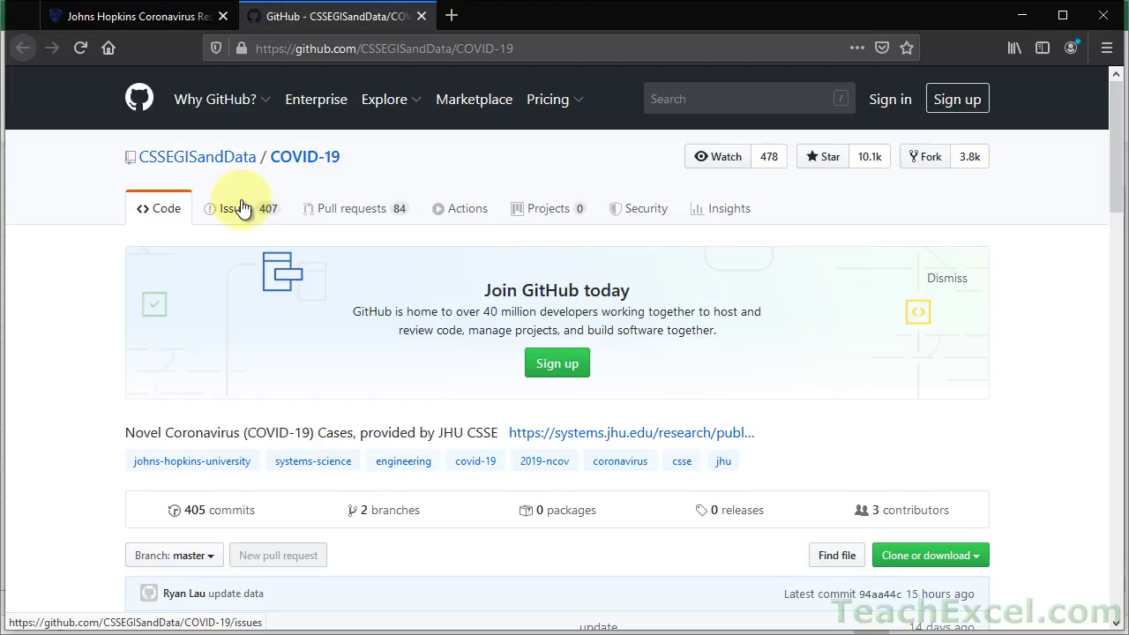
Step: View the COVID-19 repository's open issues and return to its code listing
{"action": "left_click", "coordinate": [241, 208]}
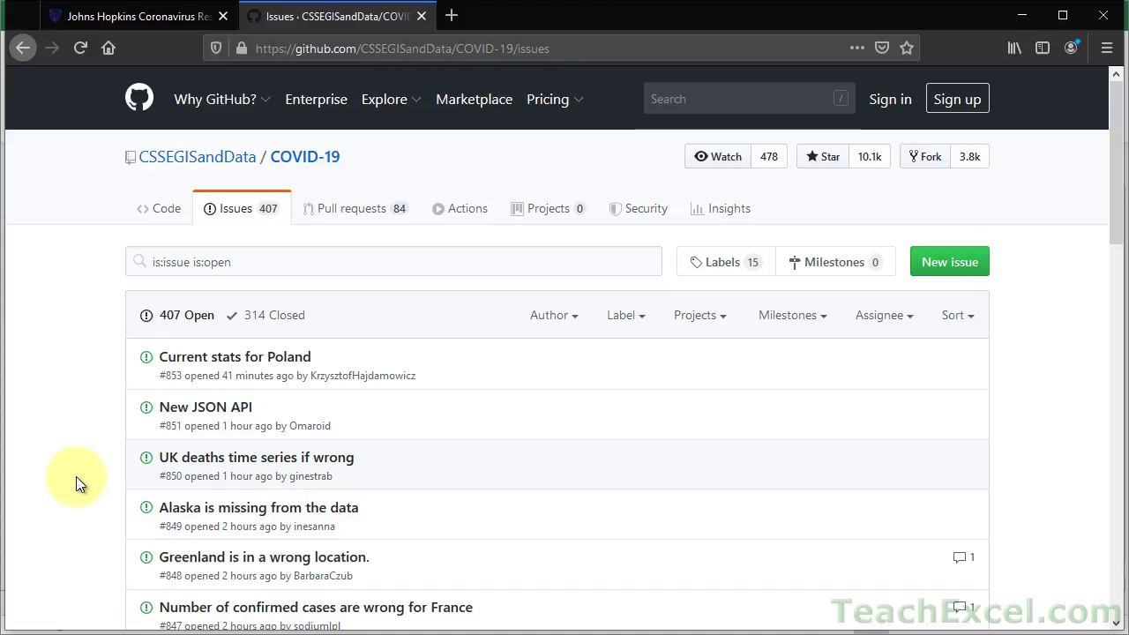
{"action": "left_click", "coordinate": [146, 228]}
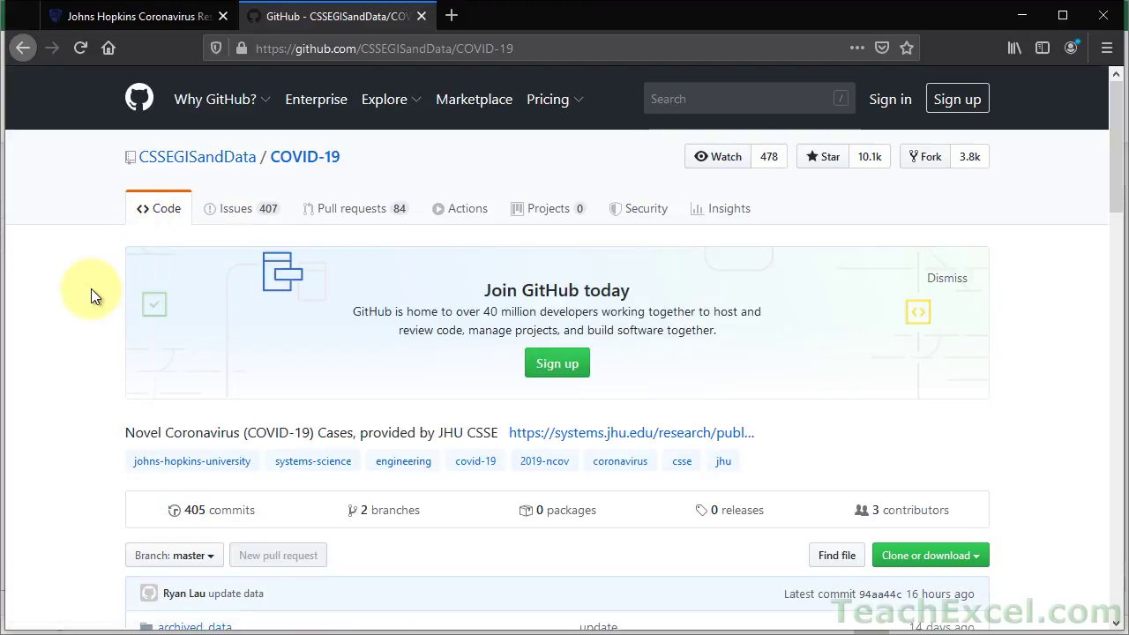
Step: Open 03-15-2020.csv from the csse_covid_19_daily_reports folder inside csse_covid_19_data
{"action": "scroll", "coordinate": [88, 331], "scroll_direction": "down", "scroll_amount": 5}
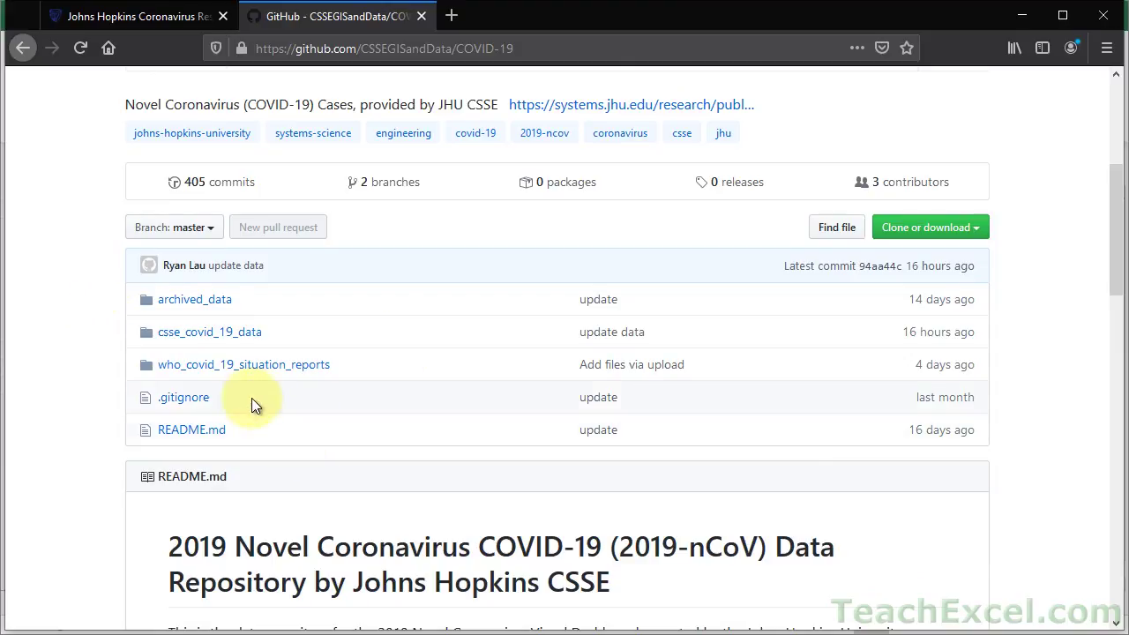
{"action": "left_click", "coordinate": [176, 338]}
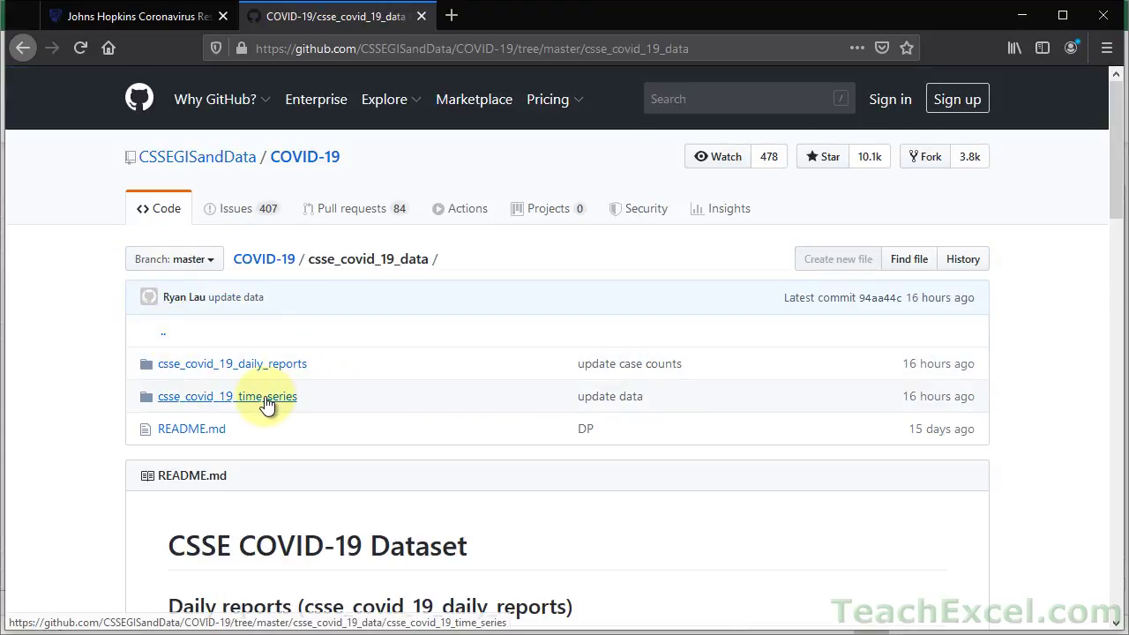
{"action": "left_click", "coordinate": [256, 371]}
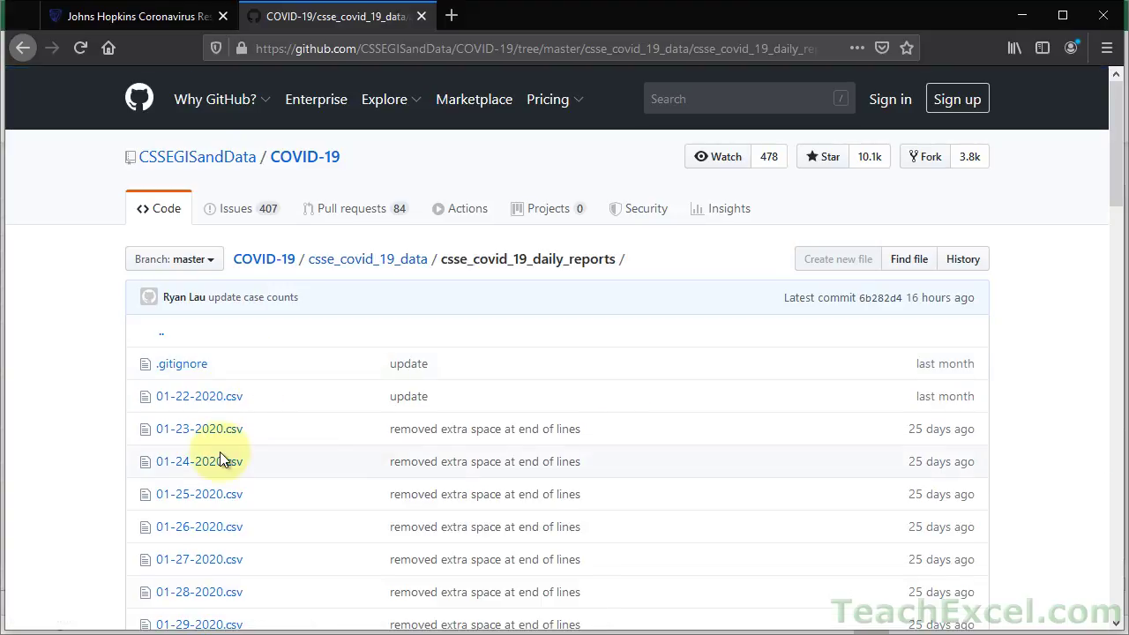
{"action": "scroll", "coordinate": [221, 454], "scroll_direction": "down", "scroll_amount": 15}
{"action": "scroll", "coordinate": [219, 452], "scroll_direction": "down", "scroll_amount": 5}
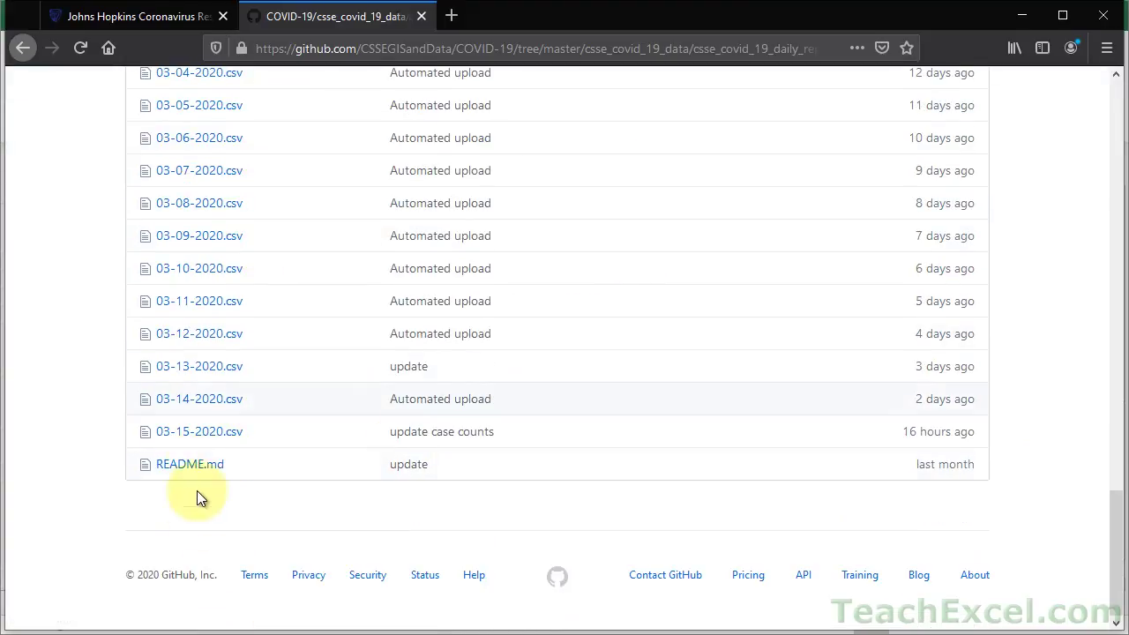
{"action": "left_click", "coordinate": [216, 433]}
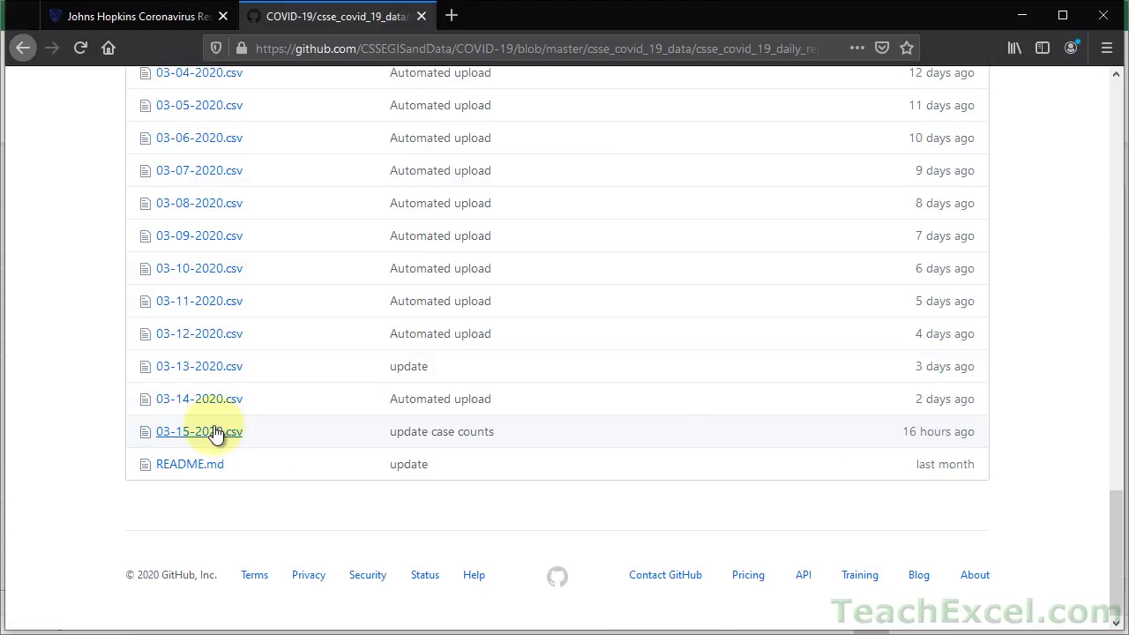
Step: Examine the columns and rows of the 03-15-2020.csv daily report
{"action": "scroll", "coordinate": [128, 477], "scroll_direction": "down", "scroll_amount": 6}
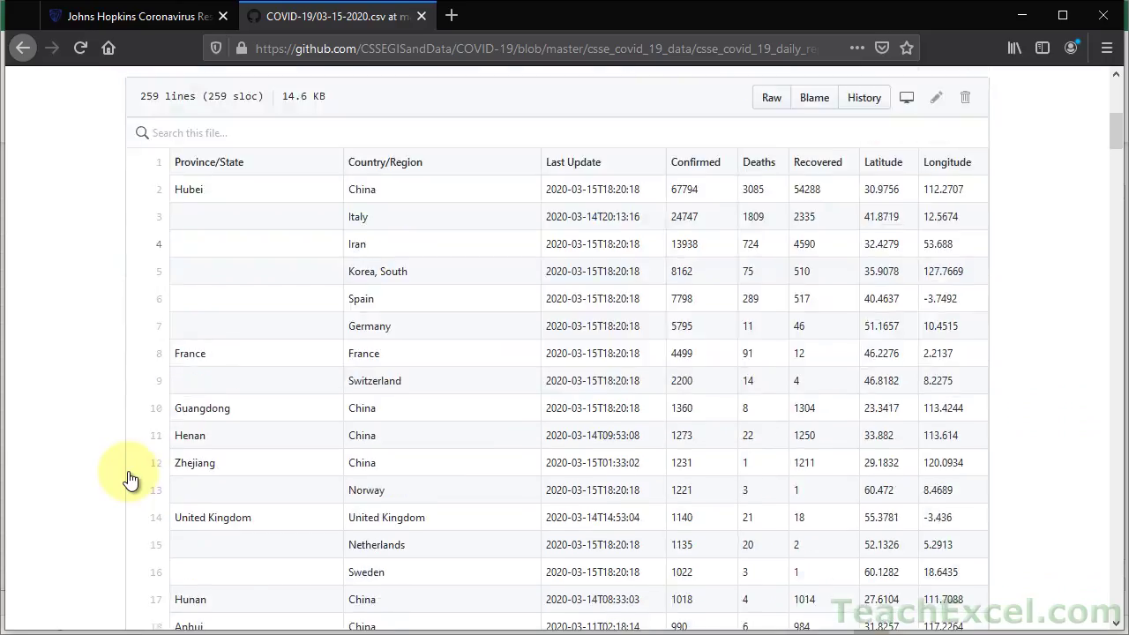
{"action": "scroll", "coordinate": [128, 476], "scroll_direction": "up", "scroll_amount": 3}
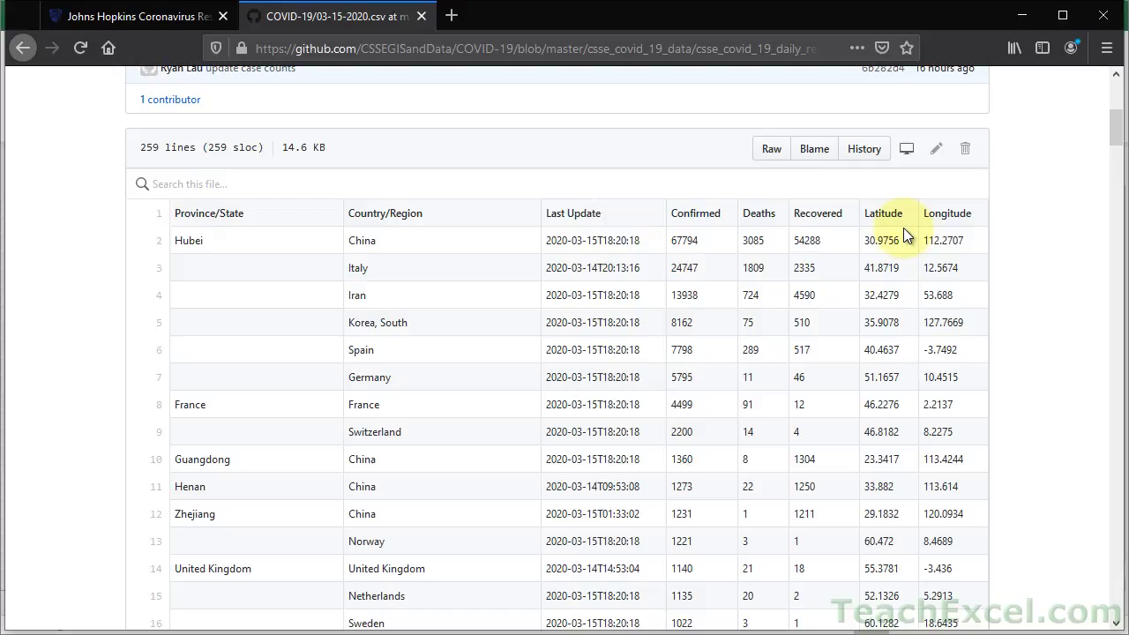
{"action": "scroll", "coordinate": [696, 325], "scroll_direction": "down", "scroll_amount": 15}
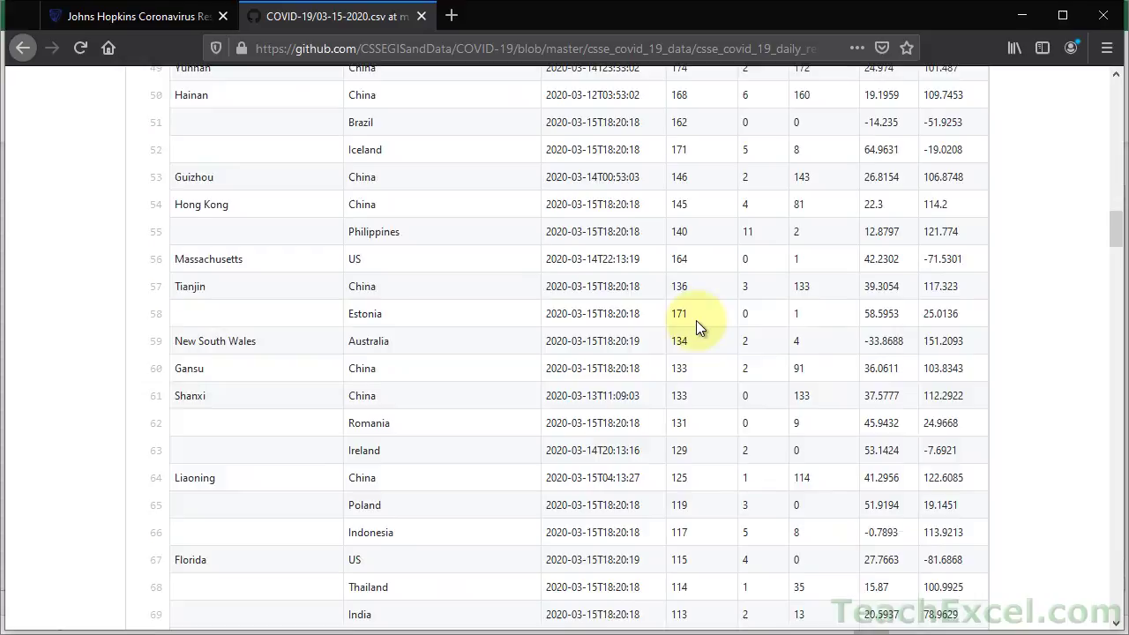
Step: Leave the daily report and open time_series_19-covid-Confirmed.csv from the csse_covid_19_time_series folder
{"action": "scroll", "coordinate": [696, 320], "scroll_direction": "up", "scroll_amount": 20}
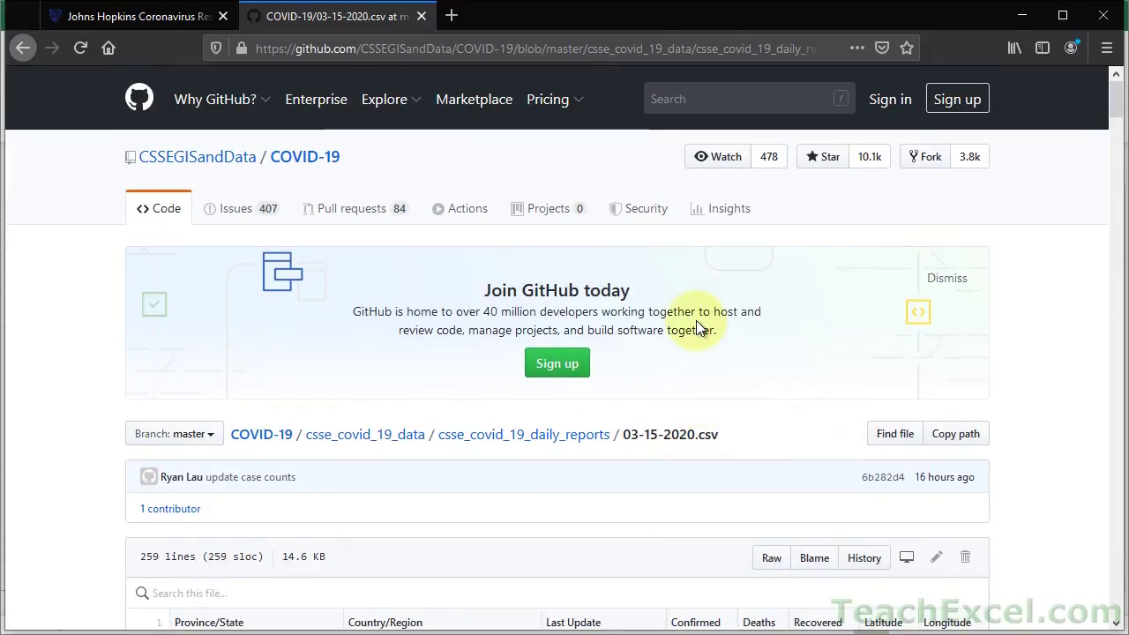
{"action": "left_click", "coordinate": [23, 48]}
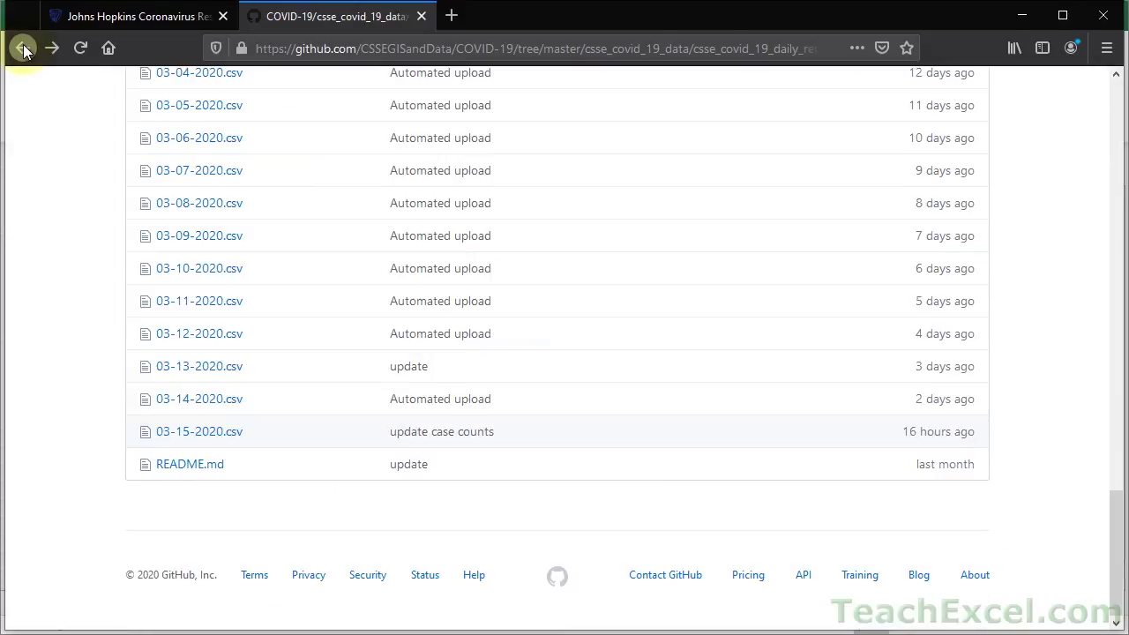
{"action": "left_click", "coordinate": [24, 48]}
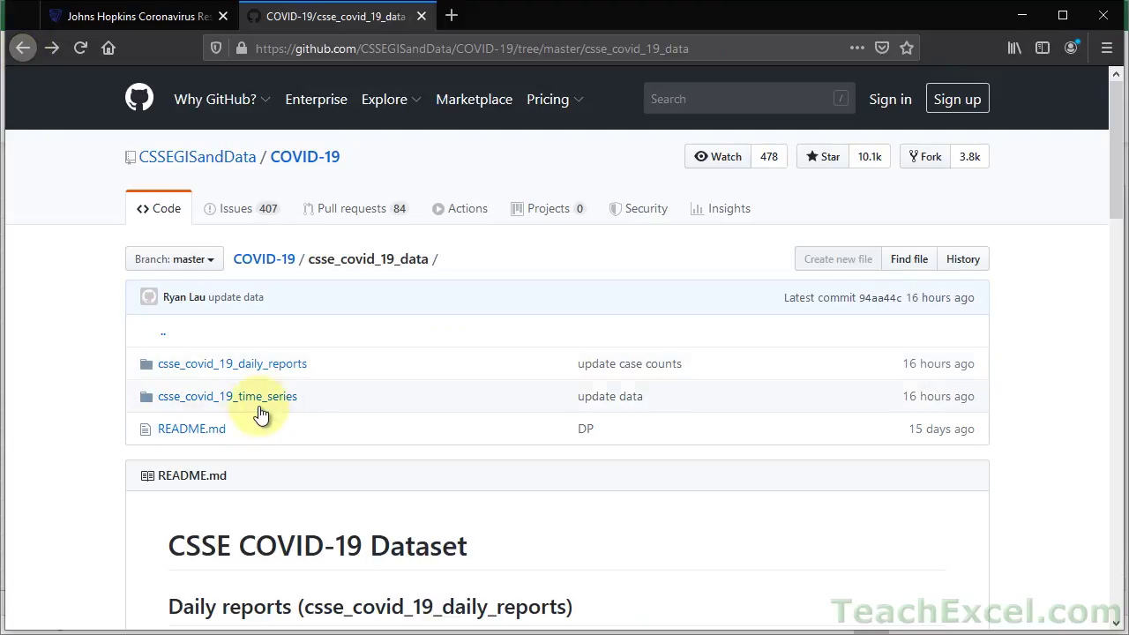
{"action": "left_click", "coordinate": [274, 402]}
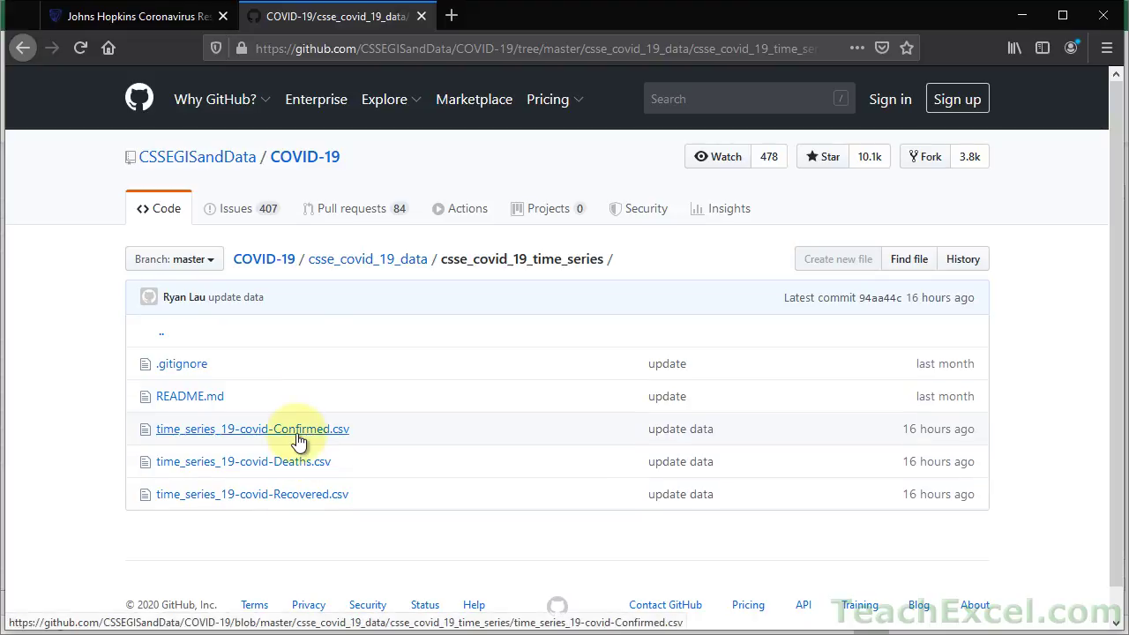
{"action": "left_click", "coordinate": [298, 431]}
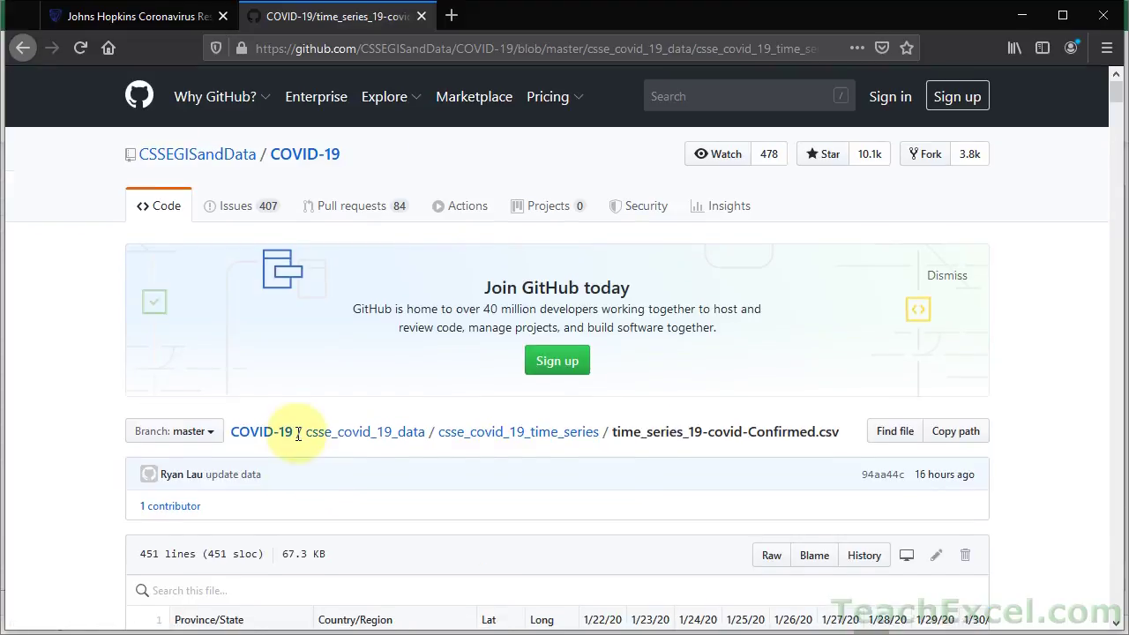
Step: Examine the location and date columns of the confirmed cases time series
{"action": "scroll", "coordinate": [298, 433], "scroll_direction": "down", "scroll_amount": 5}
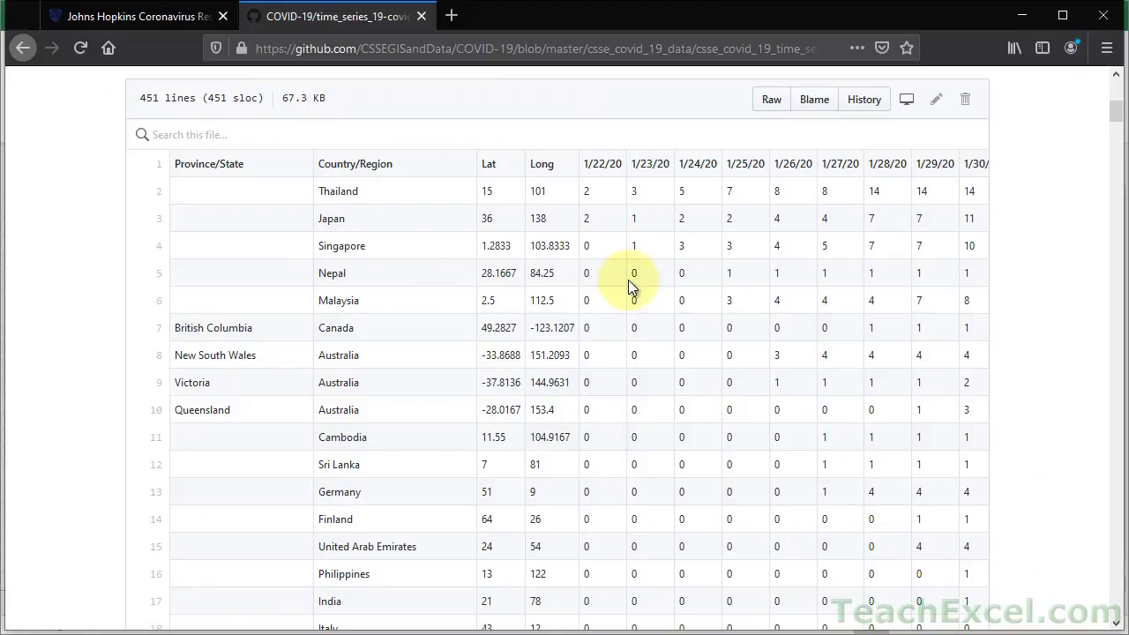
{"action": "scroll", "coordinate": [459, 291], "scroll_direction": "right", "scroll_amount": 10}
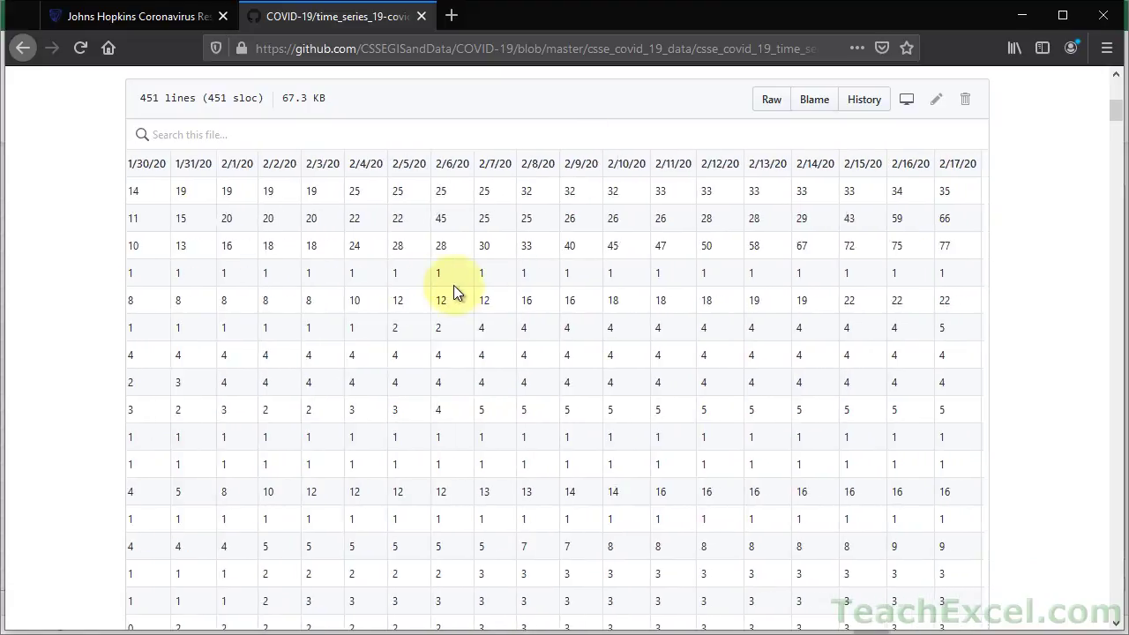
{"action": "scroll", "coordinate": [454, 285], "scroll_direction": "left", "scroll_amount": 10}
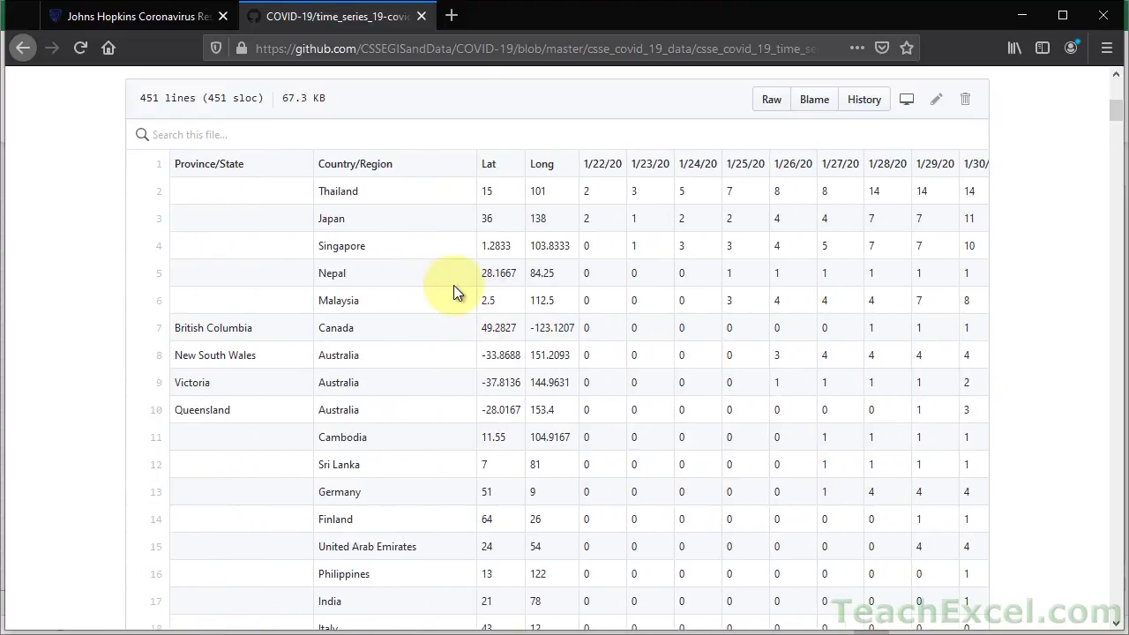
Step: Return to the COVID-19 repository's main code listing
{"action": "scroll", "coordinate": [88, 280], "scroll_direction": "up", "scroll_amount": 5}
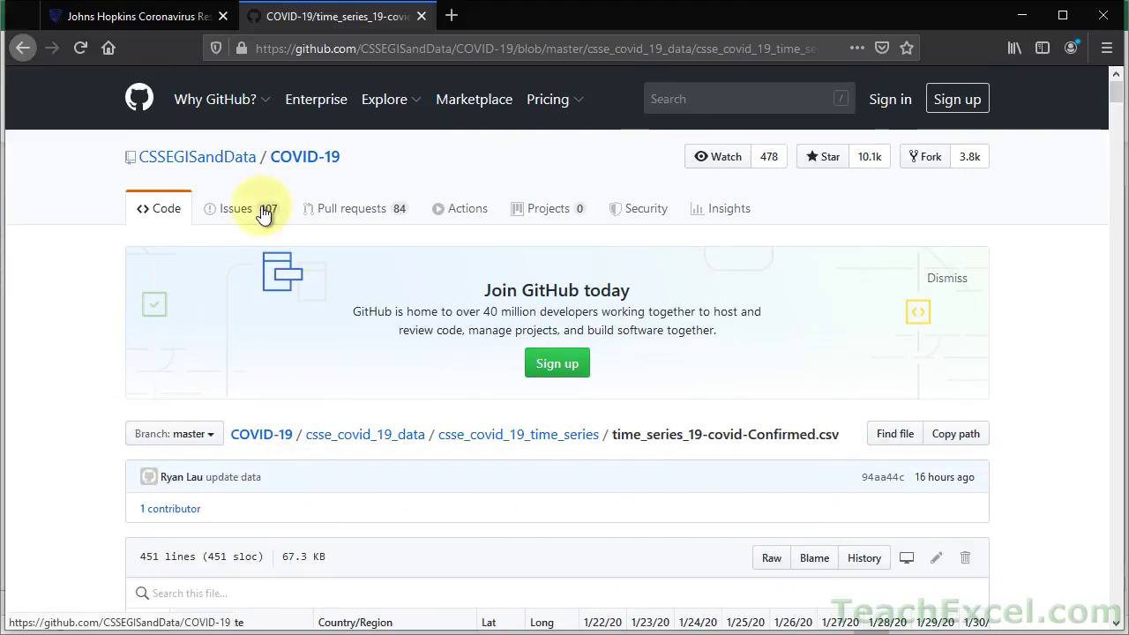
{"action": "left_click", "coordinate": [163, 215]}
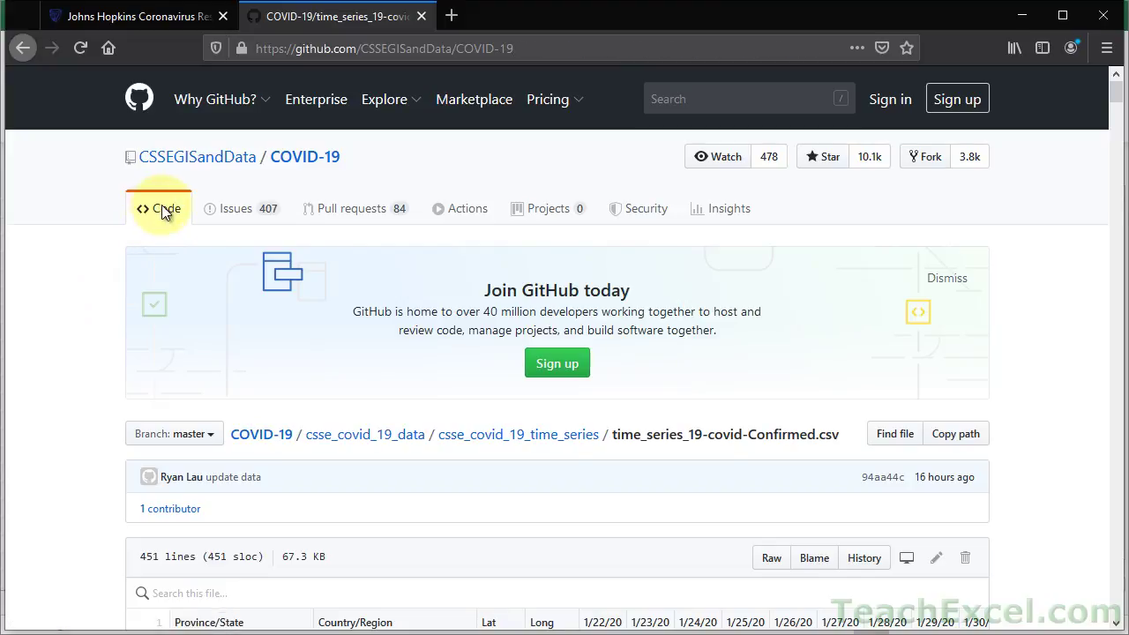
{"action": "scroll", "coordinate": [100, 442], "scroll_direction": "down", "scroll_amount": 2}
{"action": "scroll", "coordinate": [99, 441], "scroll_direction": "down", "scroll_amount": 5}
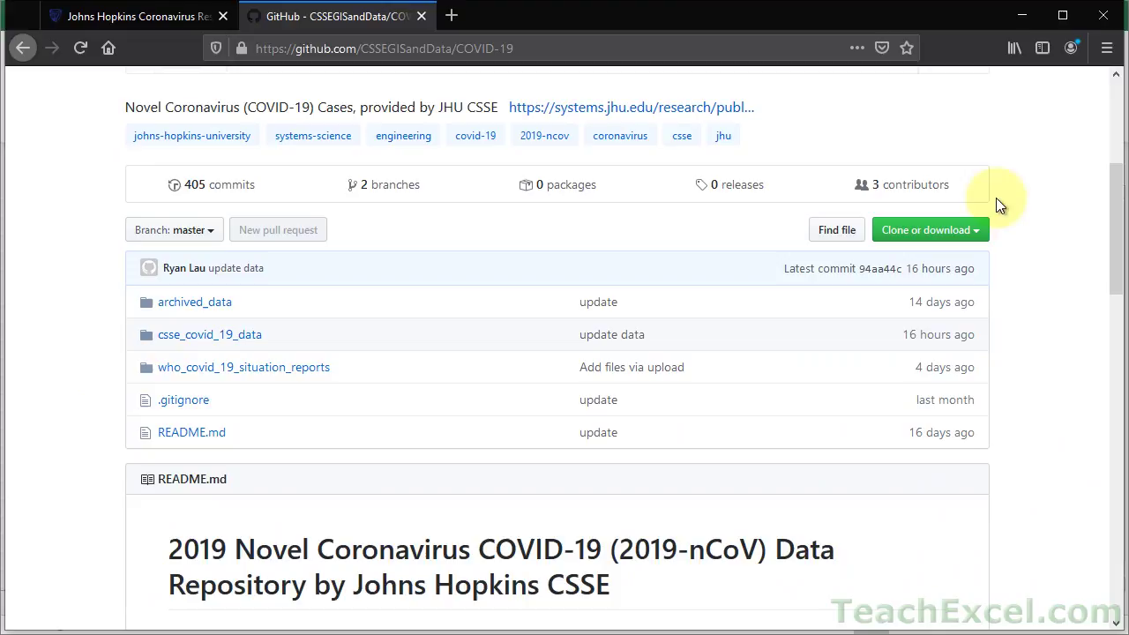
Step: Try to download the whole repository as a ZIP with the Save File option, and cancel the download prompt
{"action": "left_click", "coordinate": [937, 238]}
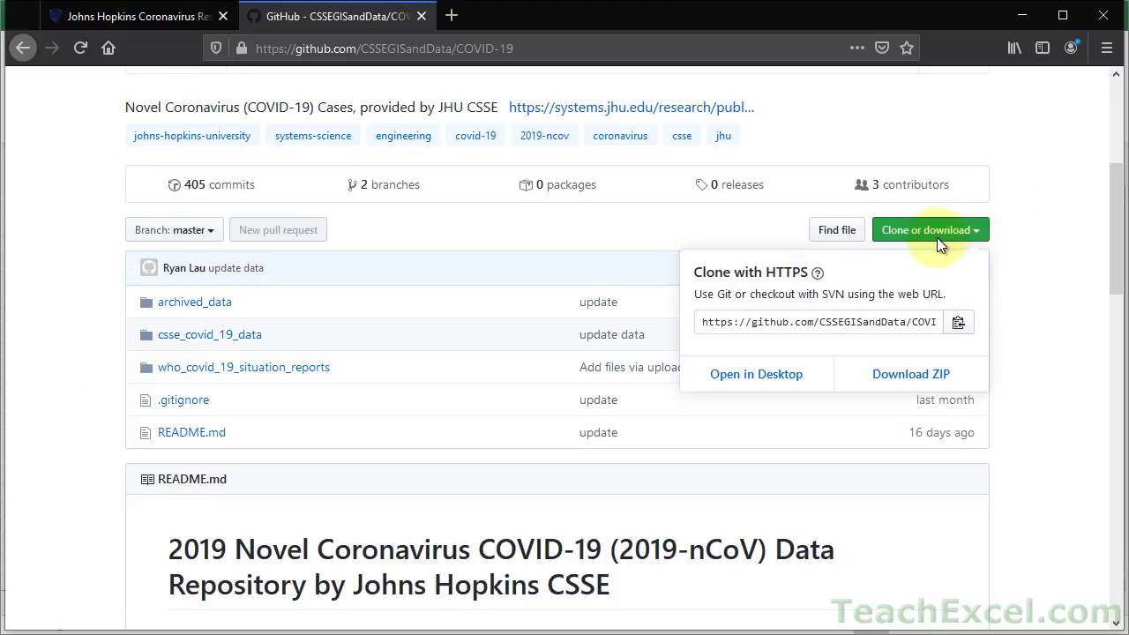
{"action": "left_click", "coordinate": [895, 377]}
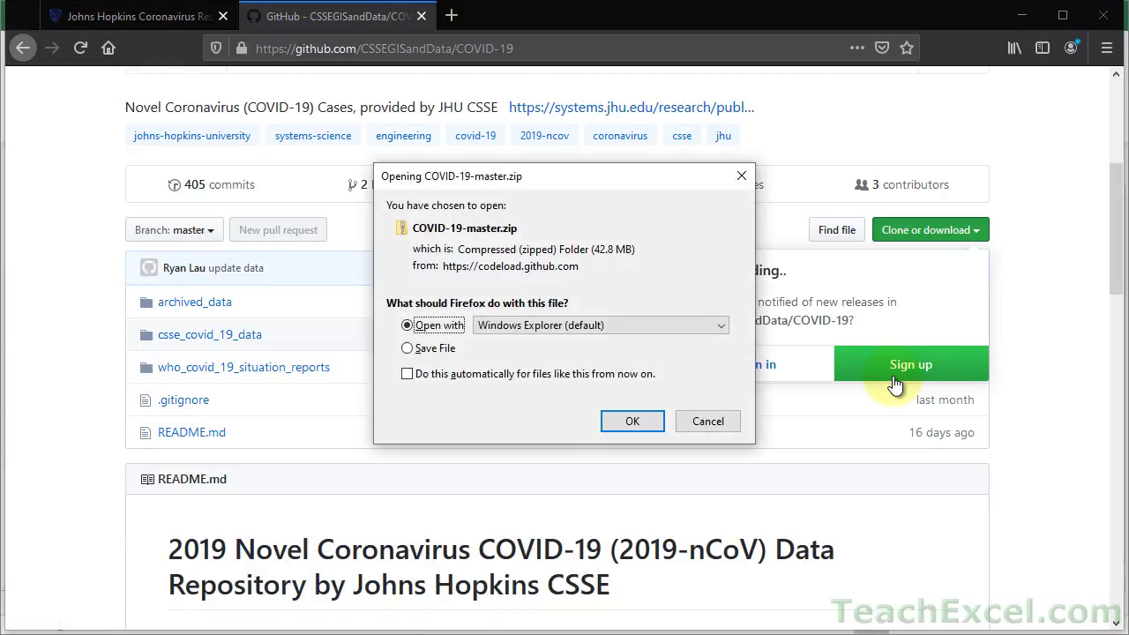
{"action": "left_click", "coordinate": [429, 354]}
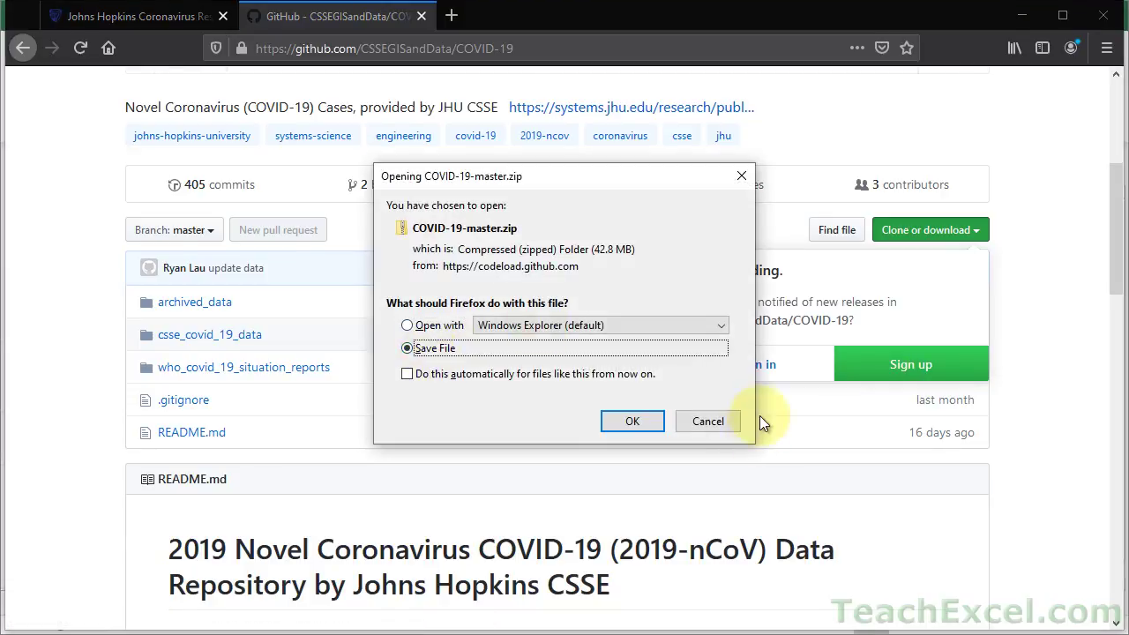
{"action": "left_click", "coordinate": [708, 420]}
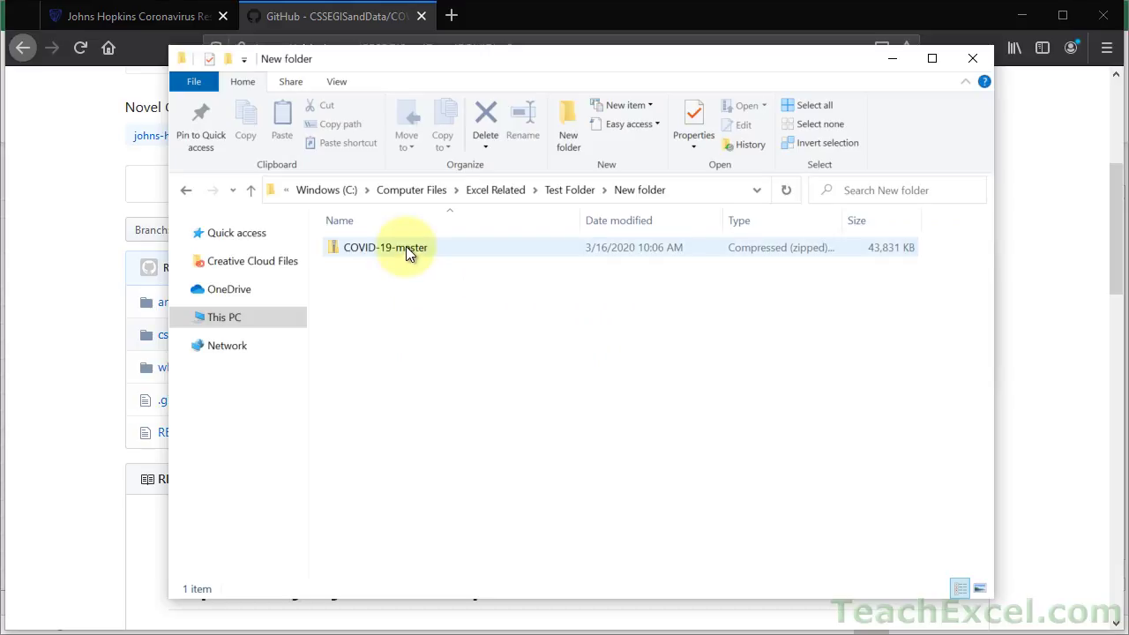
Step: In File Explorer, extract the COVID-19-master zip archive into the suggested COVID-19-master folder
{"action": "left_click", "coordinate": [406, 247]}
{"action": "right_click", "coordinate": [406, 247]}
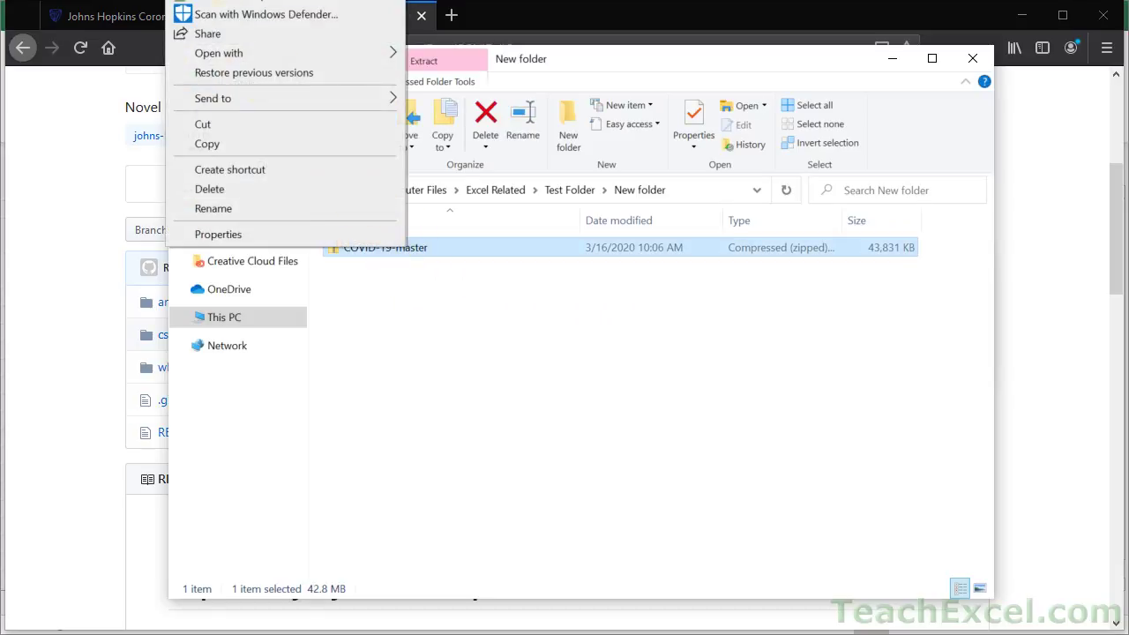
{"action": "key", "text": "t"}
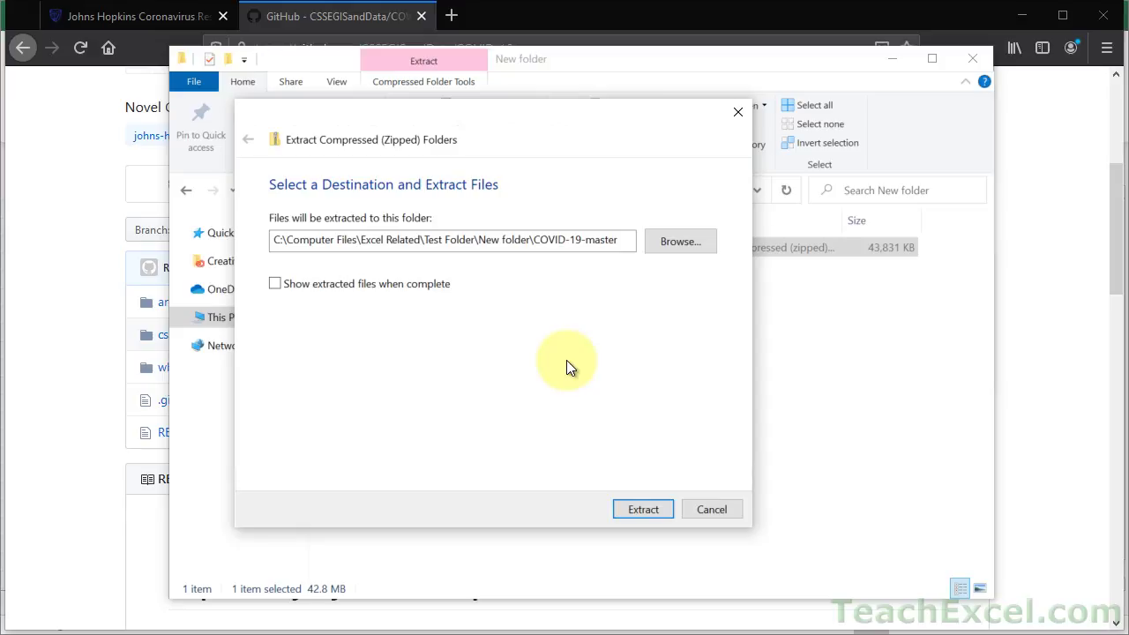
{"action": "key", "text": "Return"}
Step: Open time_series_19-covid-Confirmed in Excel from the extracted csse_covid_19_data\csse_covid_19_time_series folder
{"action": "double_click", "coordinate": [394, 249]}
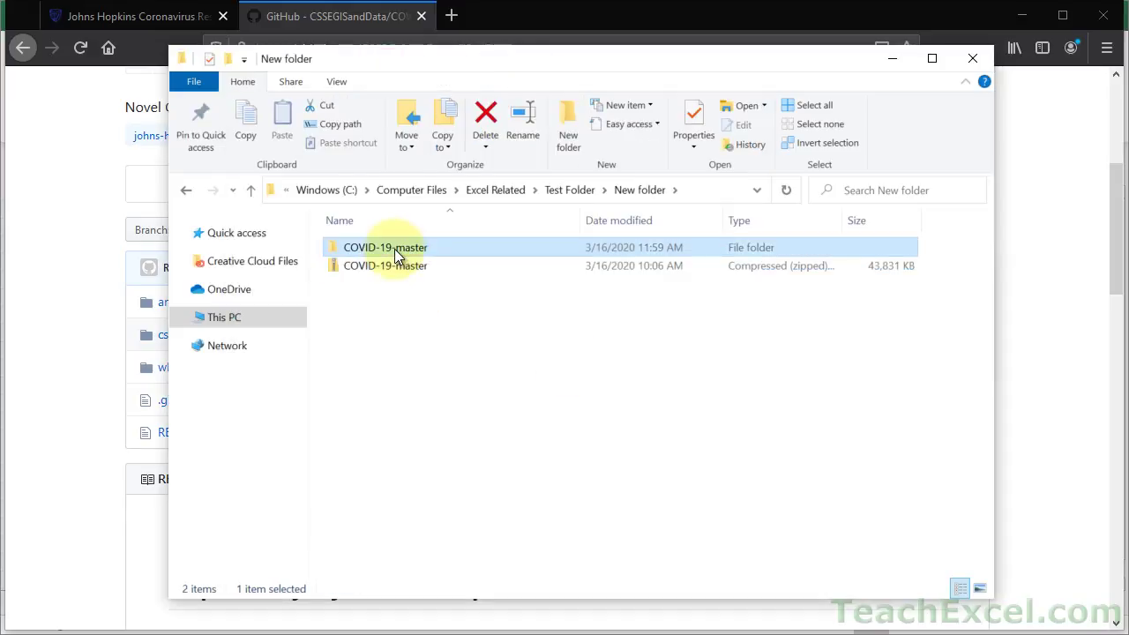
{"action": "double_click", "coordinate": [394, 249]}
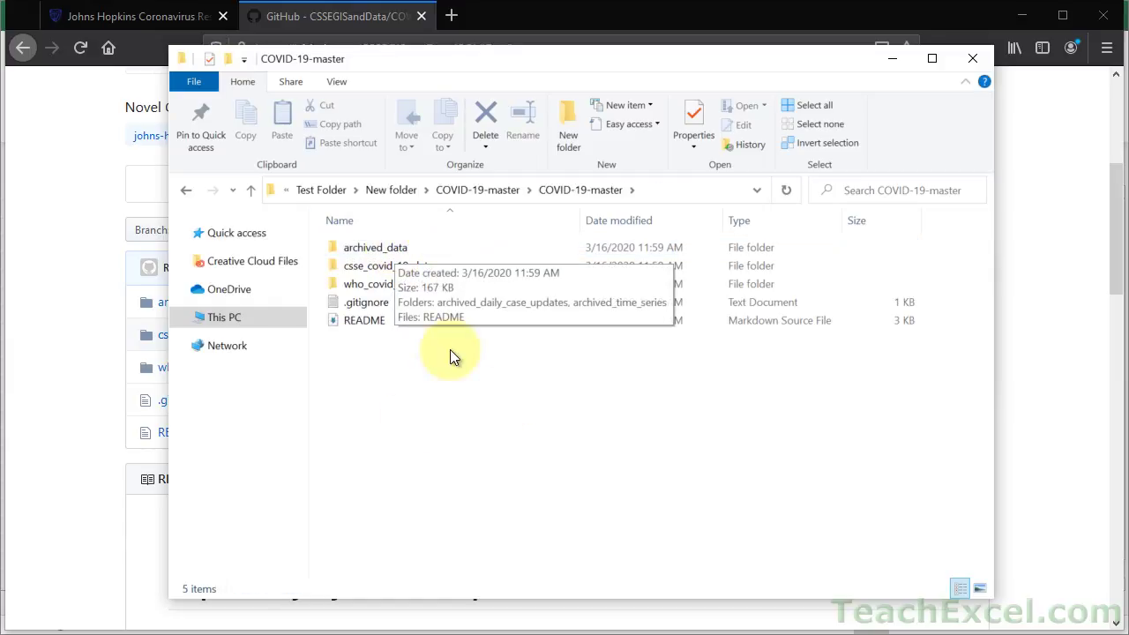
{"action": "double_click", "coordinate": [406, 266]}
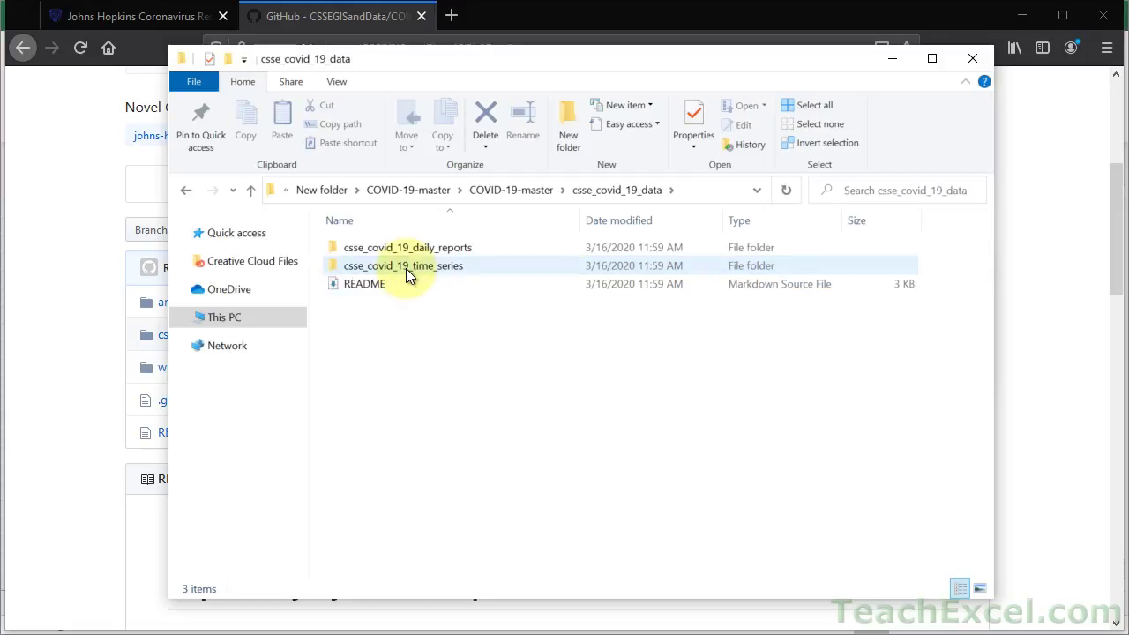
{"action": "left_click", "coordinate": [443, 245]}
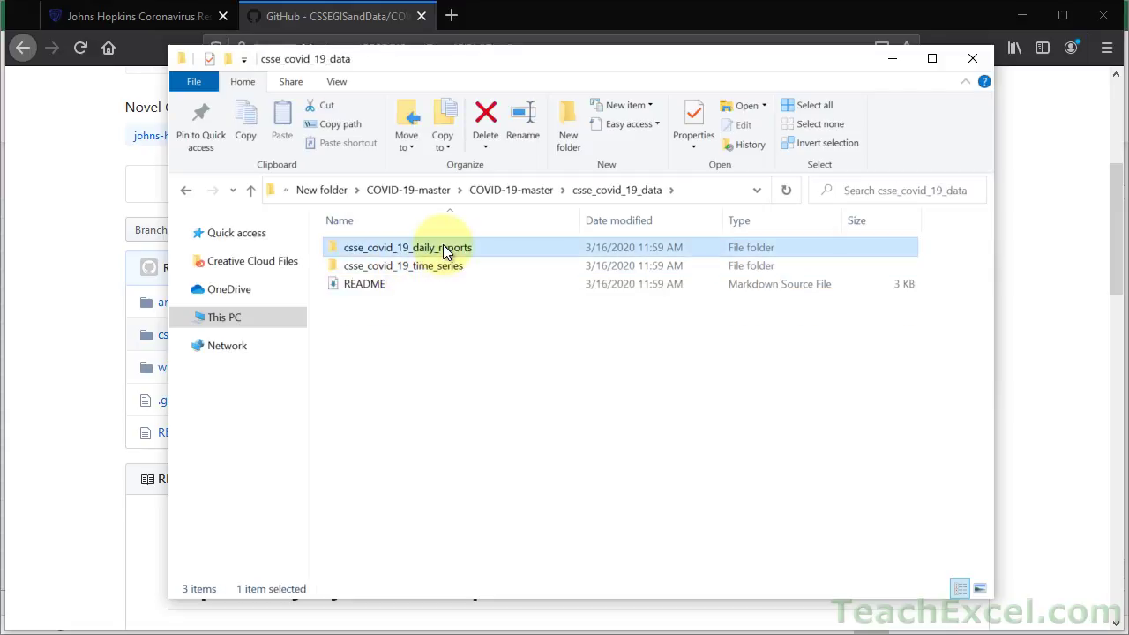
{"action": "left_click", "coordinate": [421, 267]}
{"action": "double_click", "coordinate": [421, 266]}
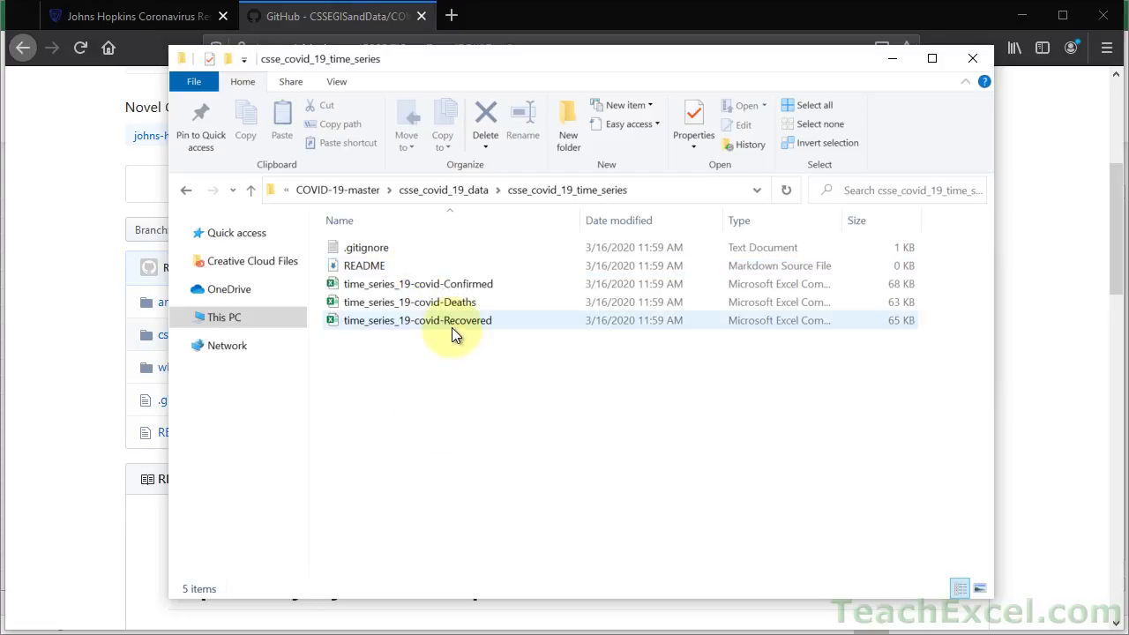
{"action": "double_click", "coordinate": [445, 280]}
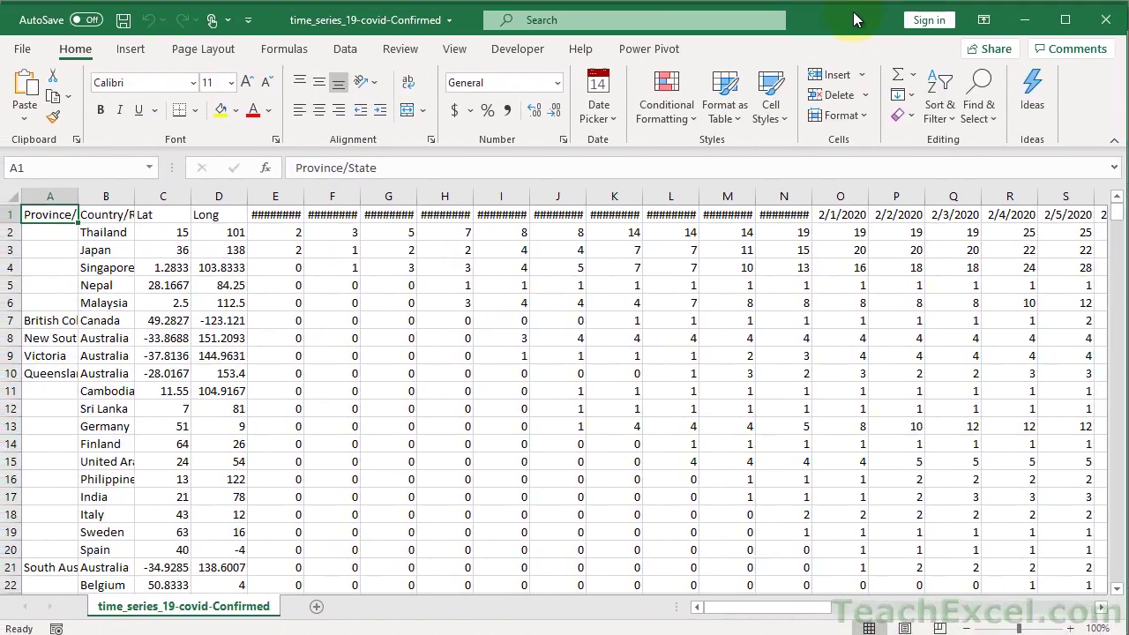
Step: Autofit columns E to G of the confirmed cases CSV to show their dates, and close the file without saving
{"action": "left_click_drag", "start_coordinate": [278, 192], "coordinate": [396, 192]}
{"action": "double_click", "coordinate": [417, 194]}
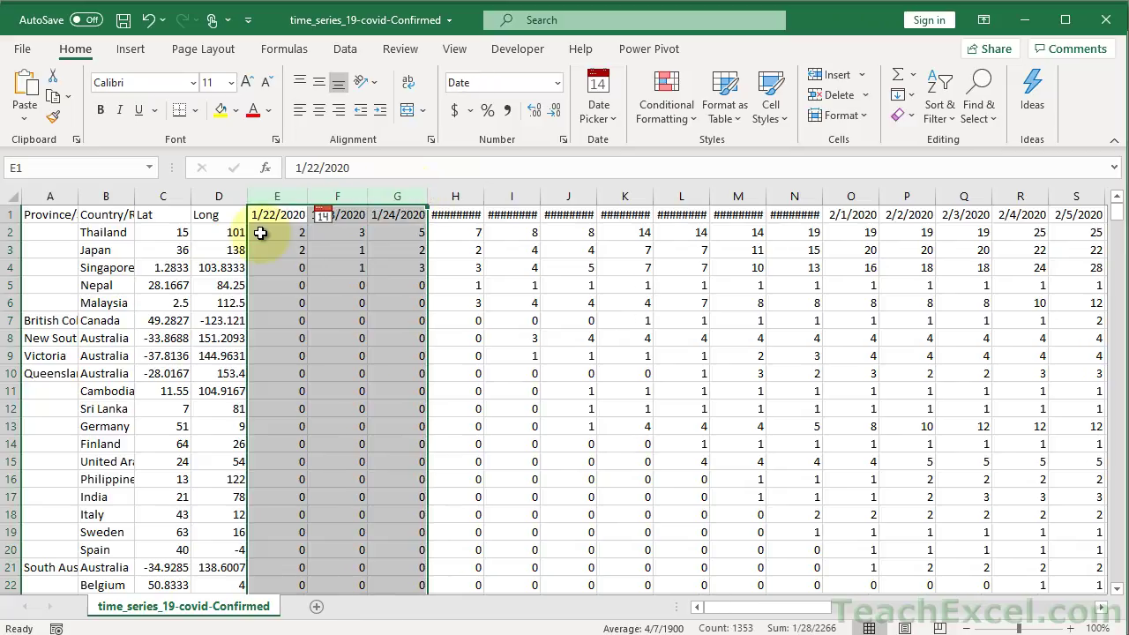
{"action": "left_click", "coordinate": [260, 233]}
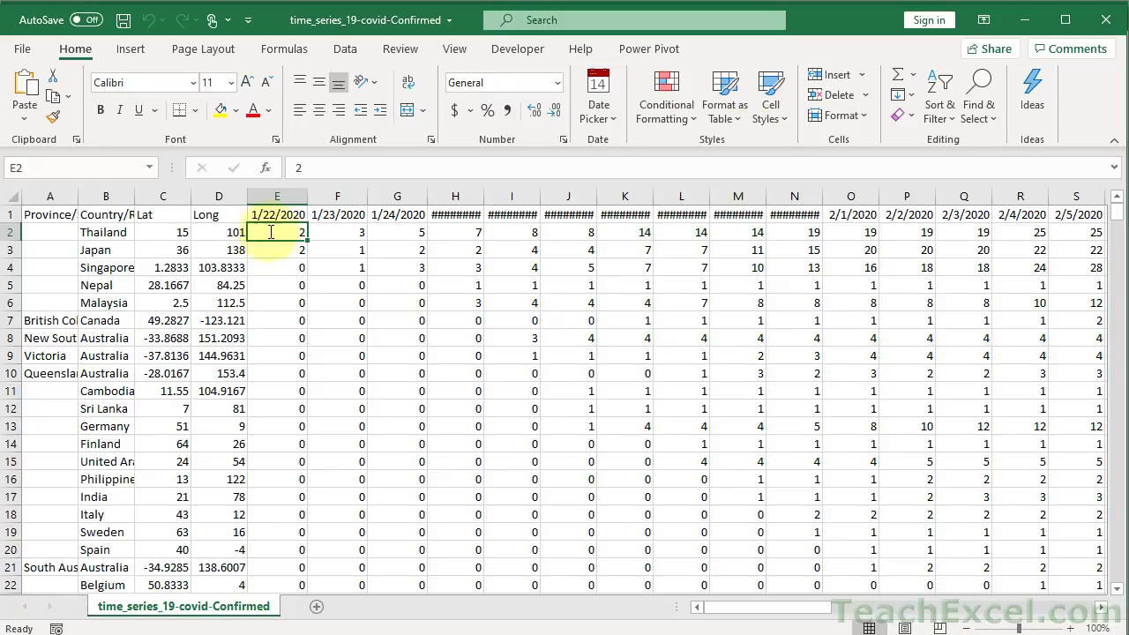
{"action": "left_click", "coordinate": [1107, 21]}
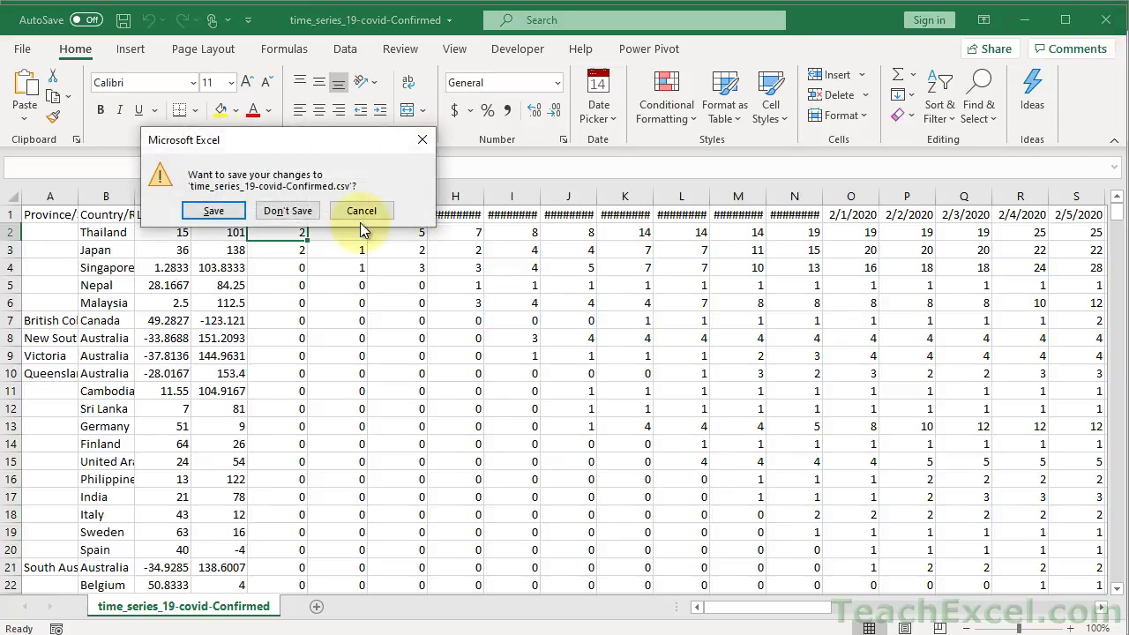
{"action": "left_click", "coordinate": [295, 215]}
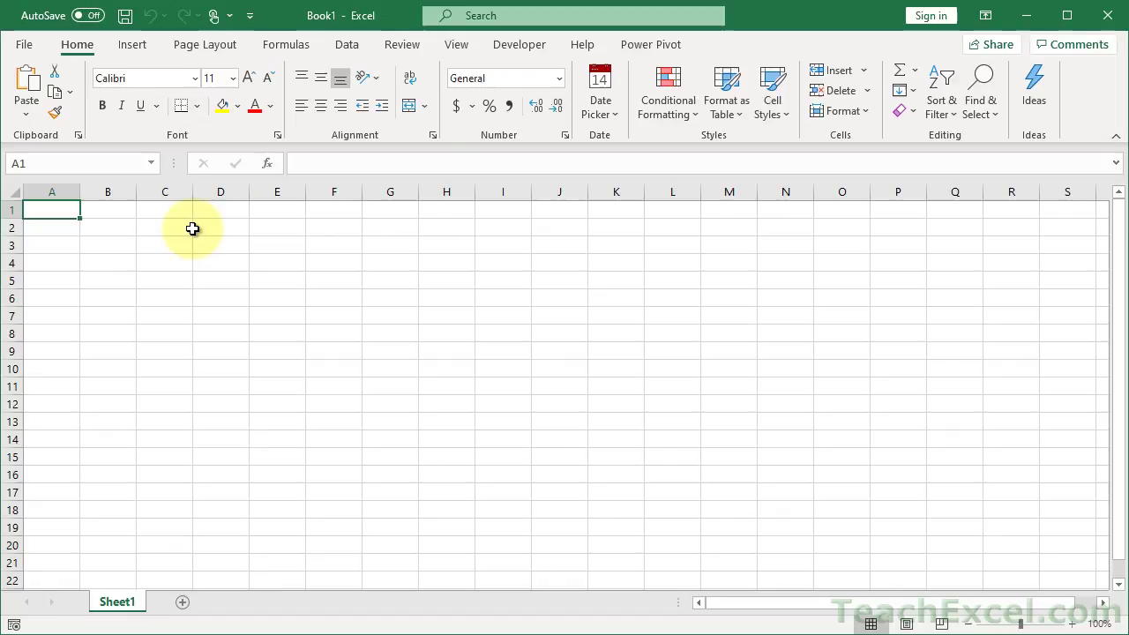
Step: In the blank workbook, import time_series_19-covid-Confirmed.csv from the extracted csse_covid_19_time_series folder and open it in Power Query Editor for transformation
{"action": "left_click", "coordinate": [353, 47]}
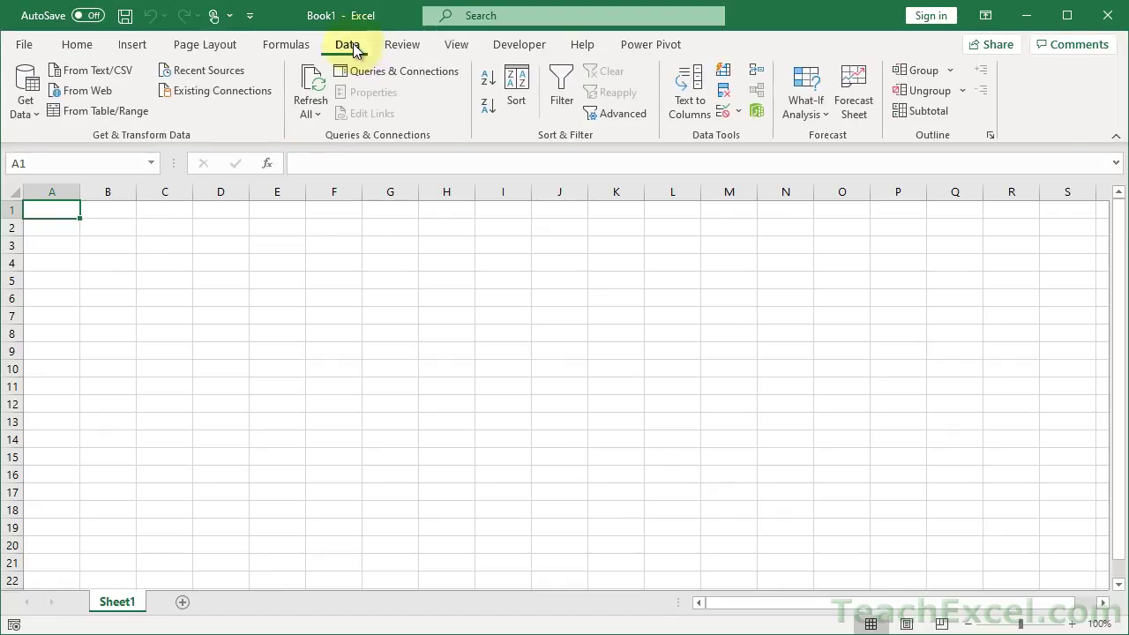
{"action": "left_click", "coordinate": [119, 70]}
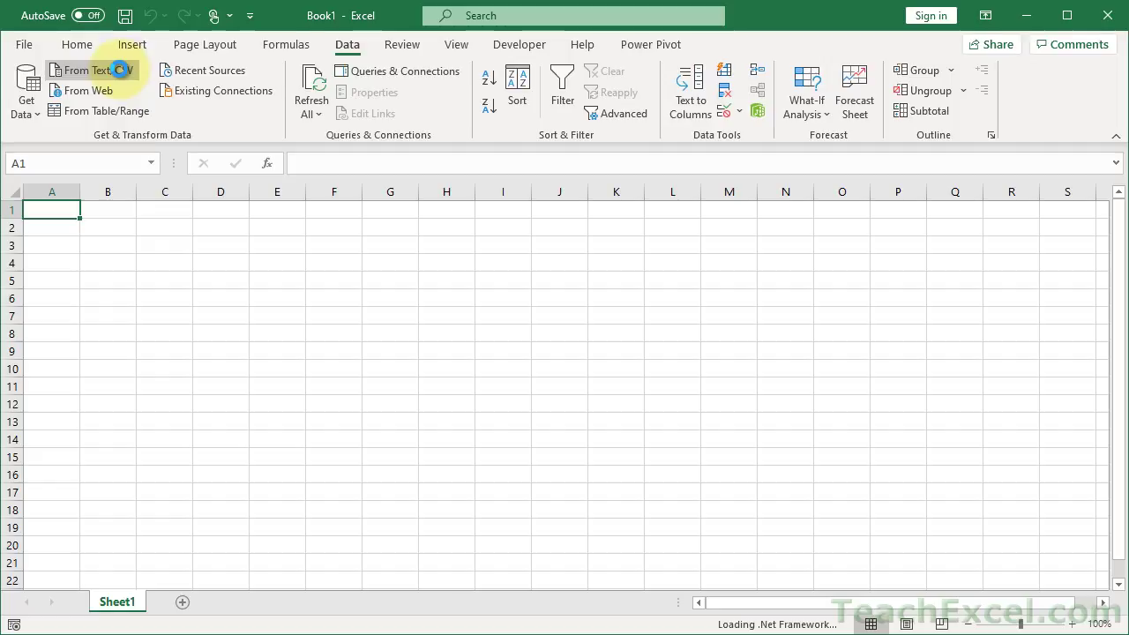
{"action": "double_click", "coordinate": [228, 130]}
{"action": "double_click", "coordinate": [227, 130]}
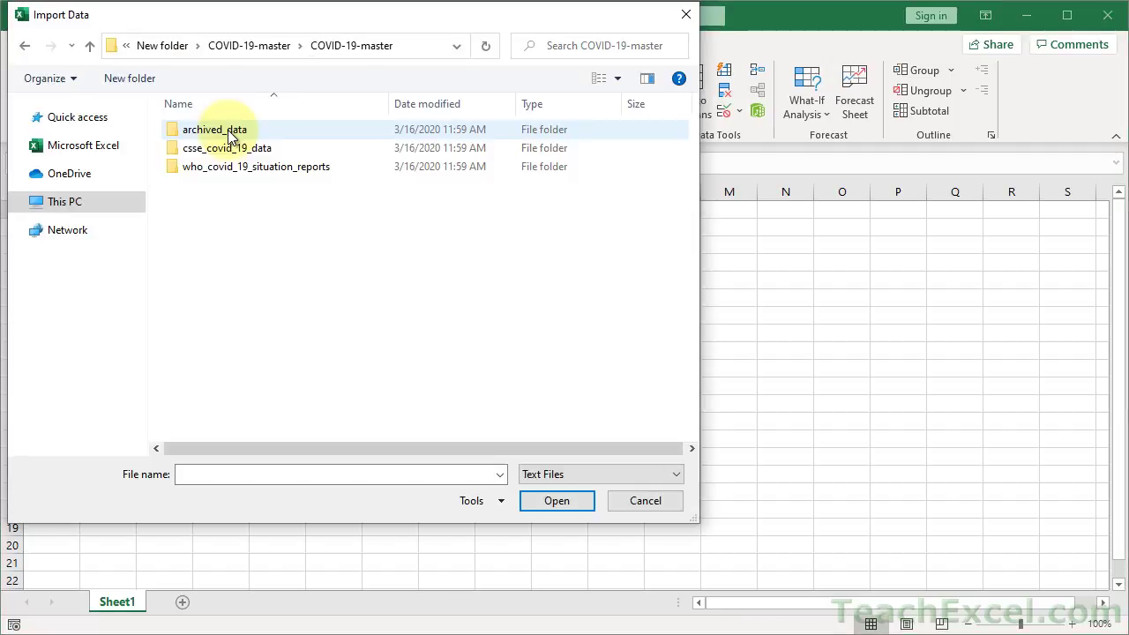
{"action": "double_click", "coordinate": [228, 147]}
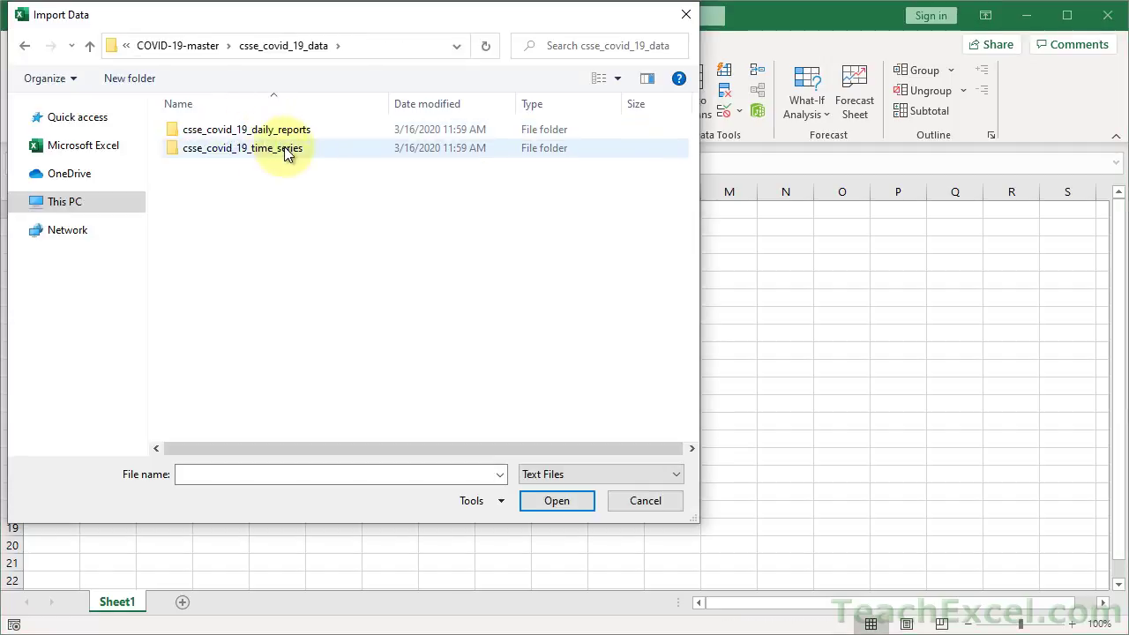
{"action": "double_click", "coordinate": [272, 150]}
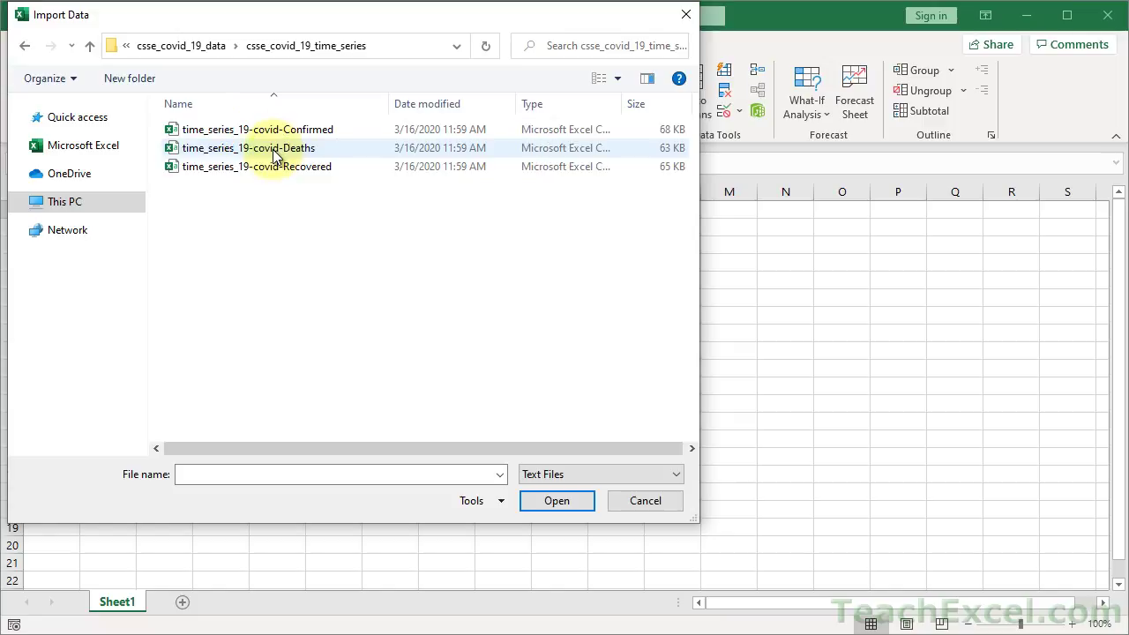
{"action": "double_click", "coordinate": [301, 130]}
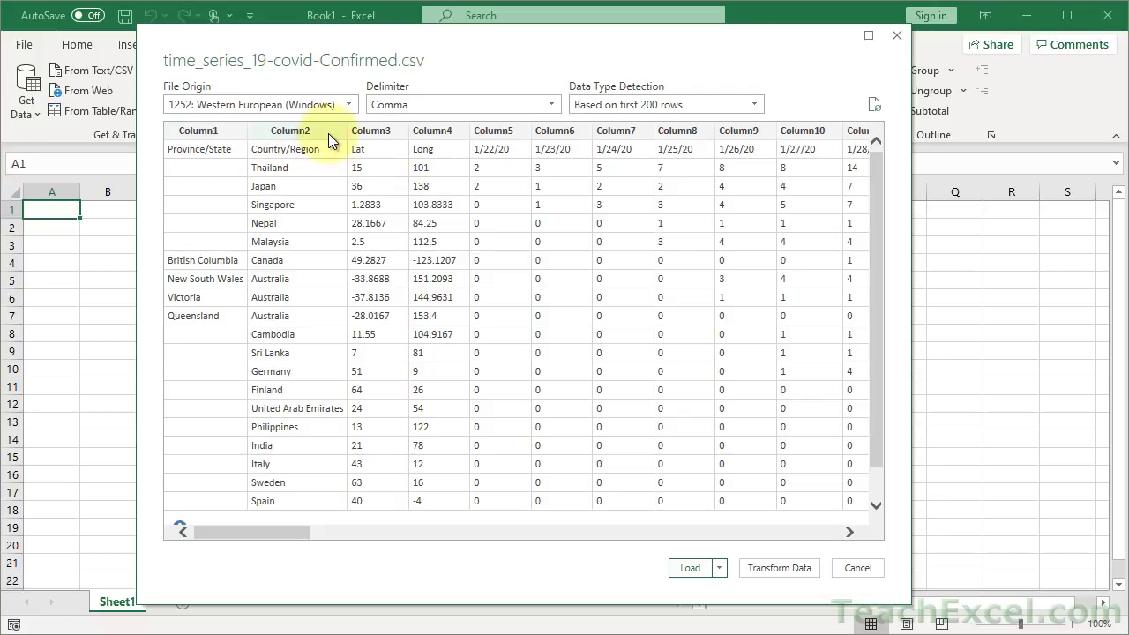
{"action": "left_click", "coordinate": [765, 571]}
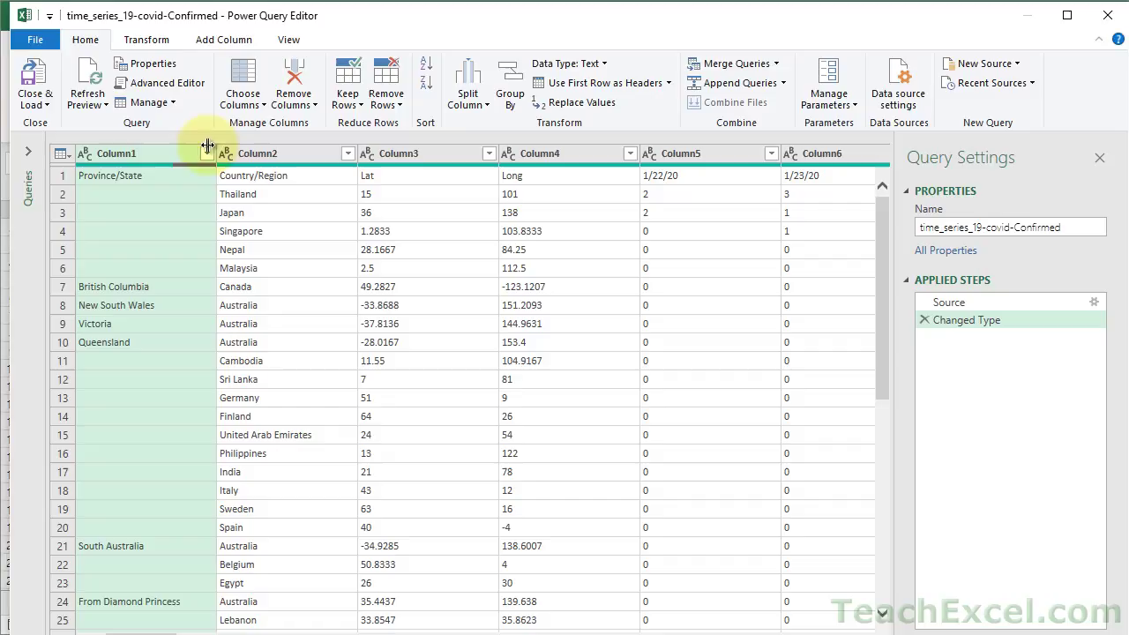
{"action": "left_click", "coordinate": [156, 40]}
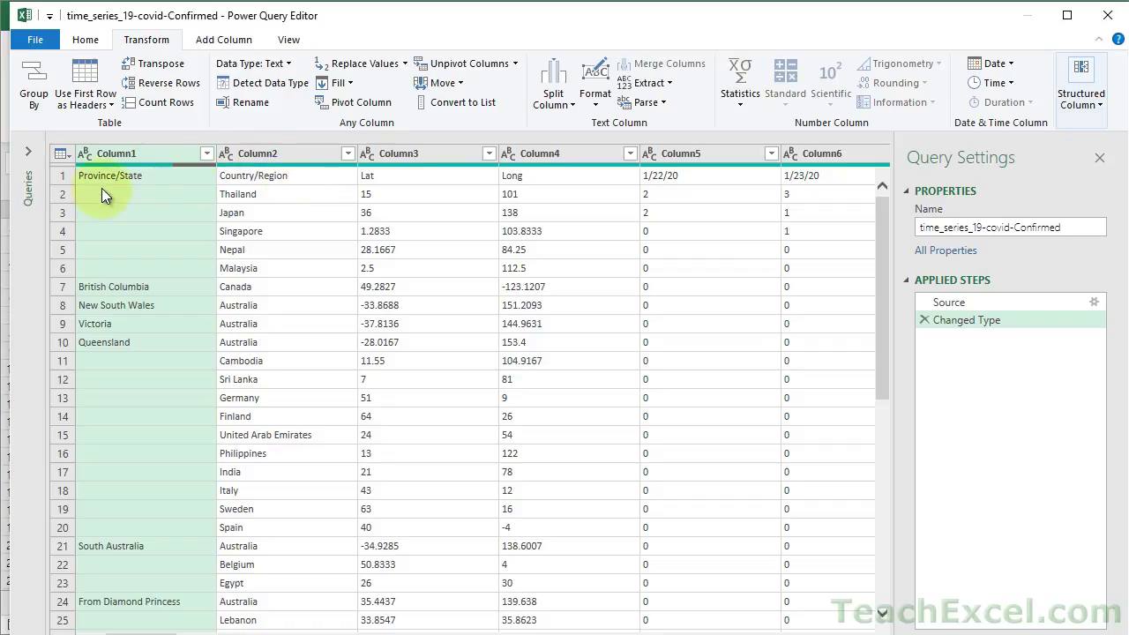
Step: Promote the first row to headers in the locally sourced confirmed cases query, load it to a new worksheet, and close the queries pane
{"action": "left_click", "coordinate": [82, 71]}
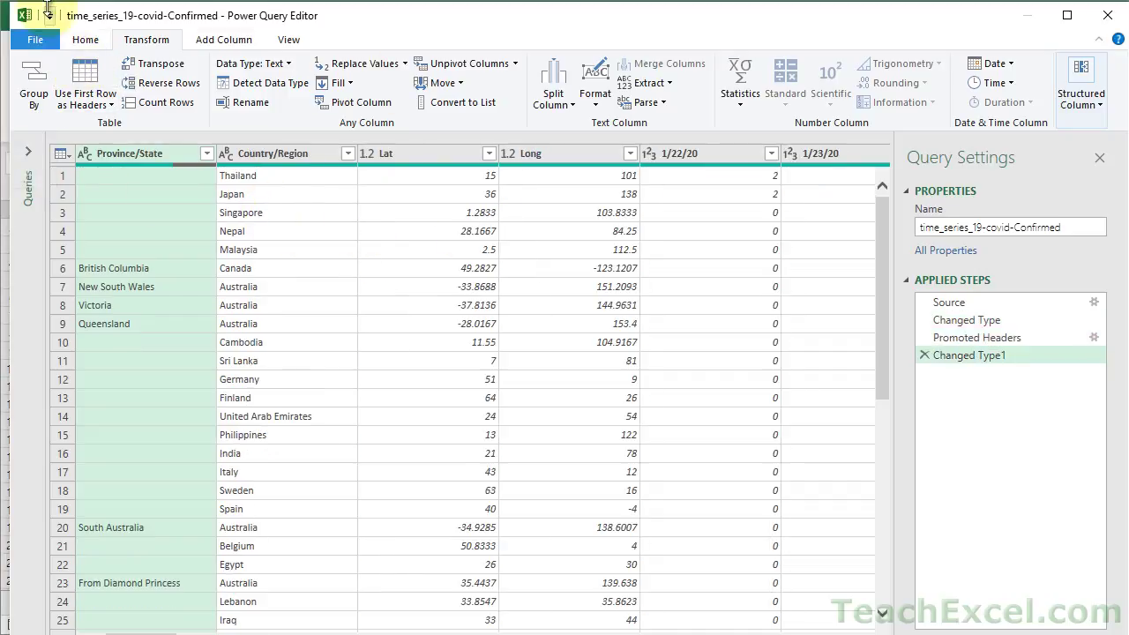
{"action": "left_click", "coordinate": [76, 39]}
{"action": "left_click", "coordinate": [44, 80]}
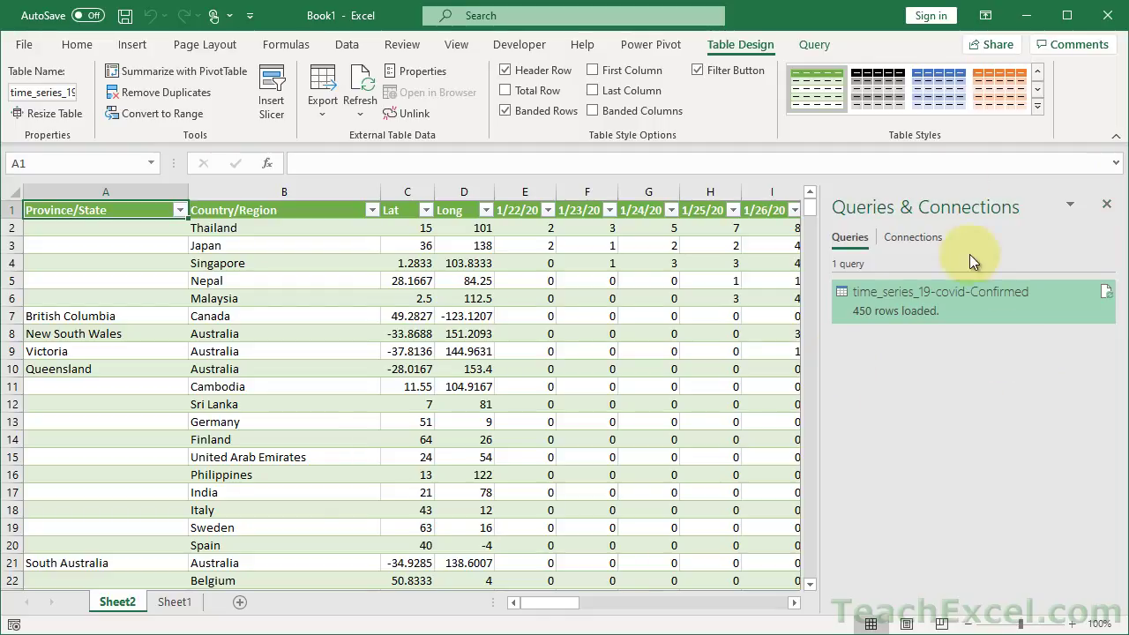
{"action": "mouse_move", "coordinate": [925, 292]}
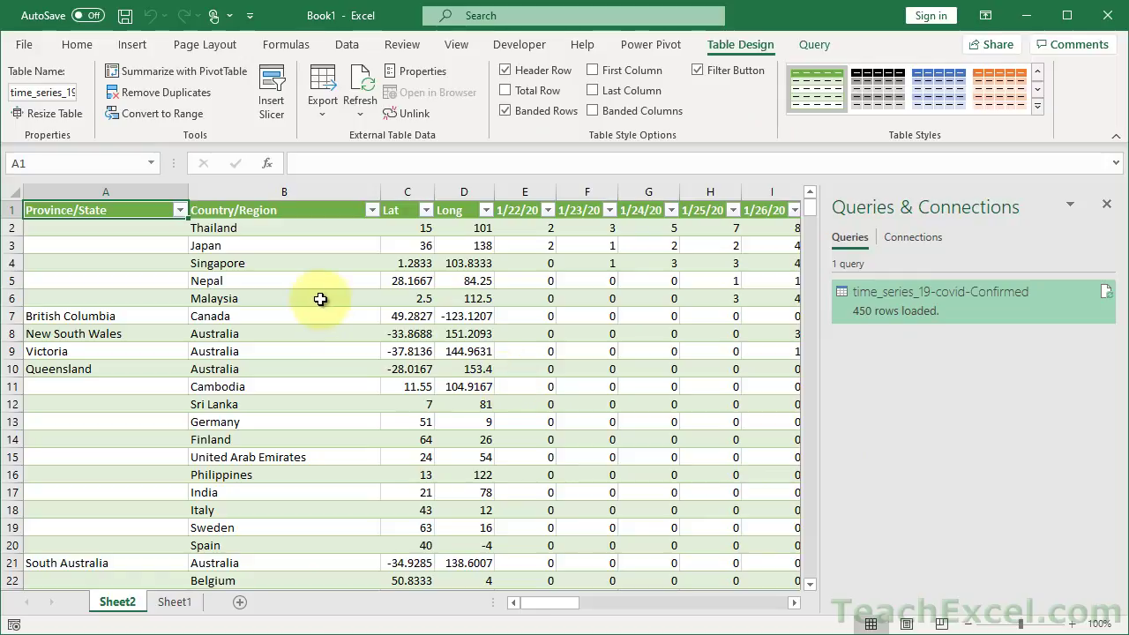
{"action": "left_click", "coordinate": [301, 258]}
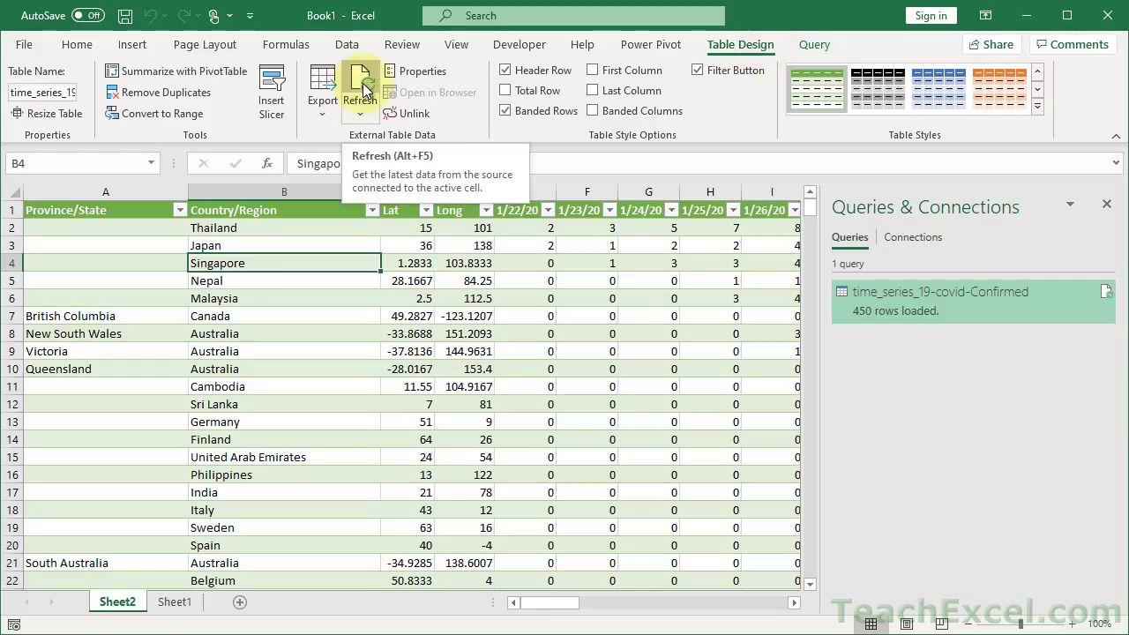
{"action": "left_click", "coordinate": [1109, 205]}
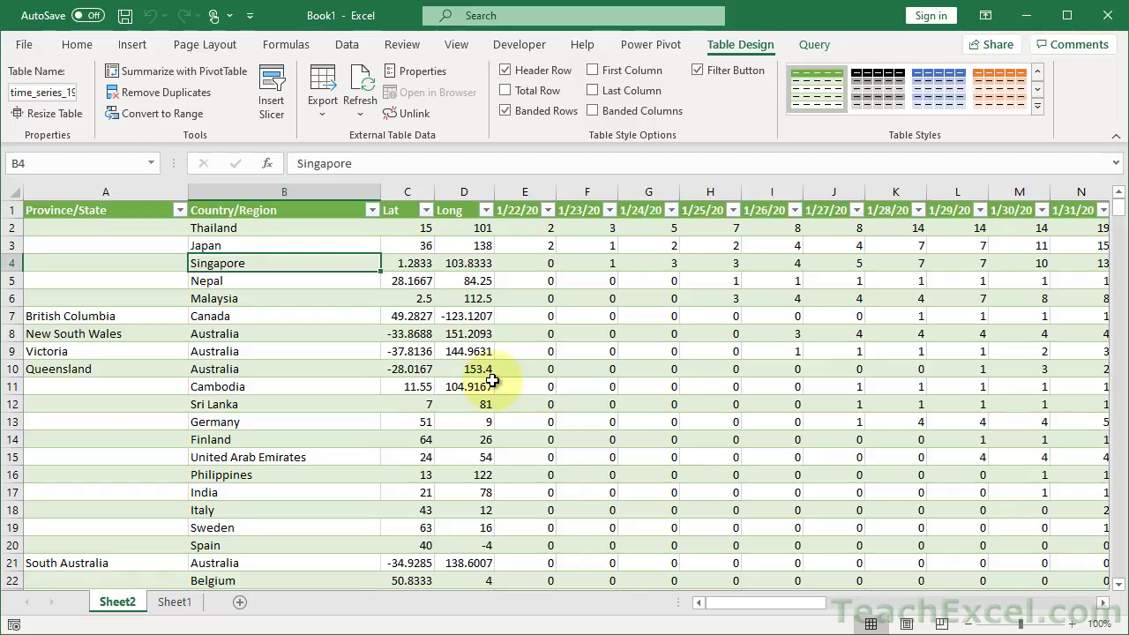
Step: Activate the empty Sheet1, then in the browser open time_series_19-covid-Confirmed.csv from the GitHub repository's csse_covid_19_data/csse_covid_19_time_series folder
{"action": "left_click", "coordinate": [175, 601]}
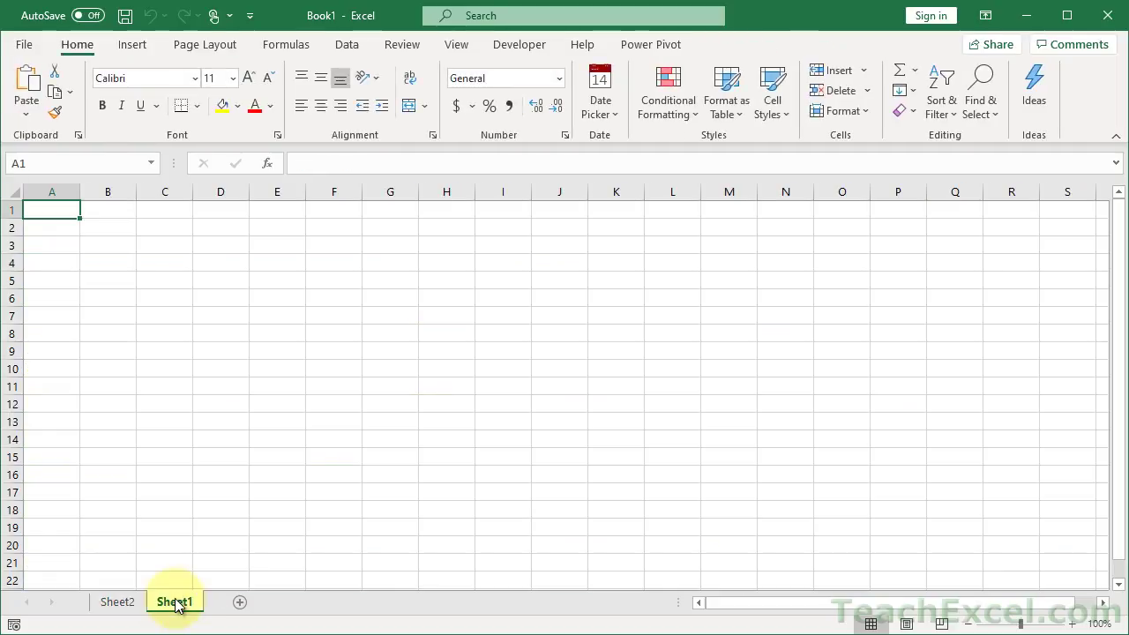
{"action": "left_click", "coordinate": [351, 44]}
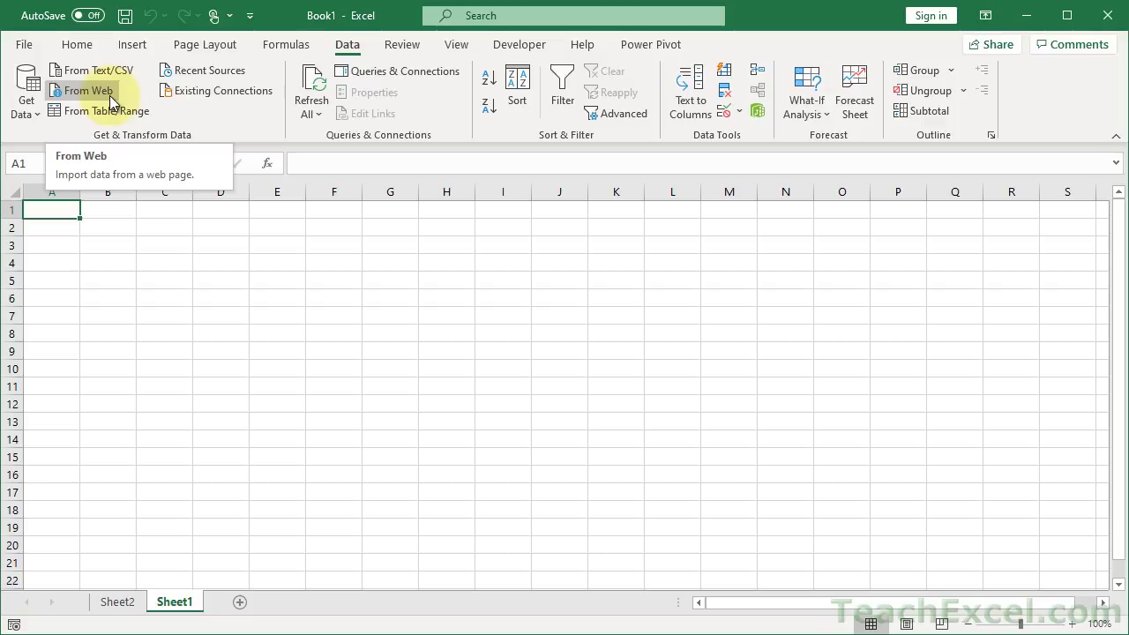
{"action": "mouse_move", "coordinate": [214, 632]}
{"action": "left_click", "coordinate": [223, 589]}
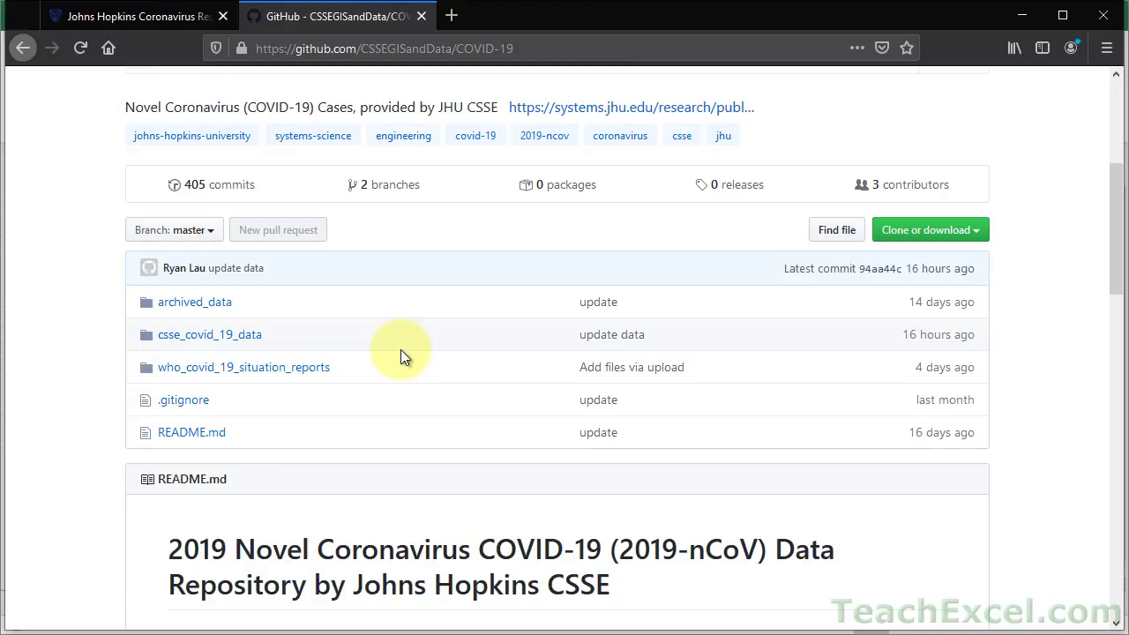
{"action": "left_click", "coordinate": [250, 335]}
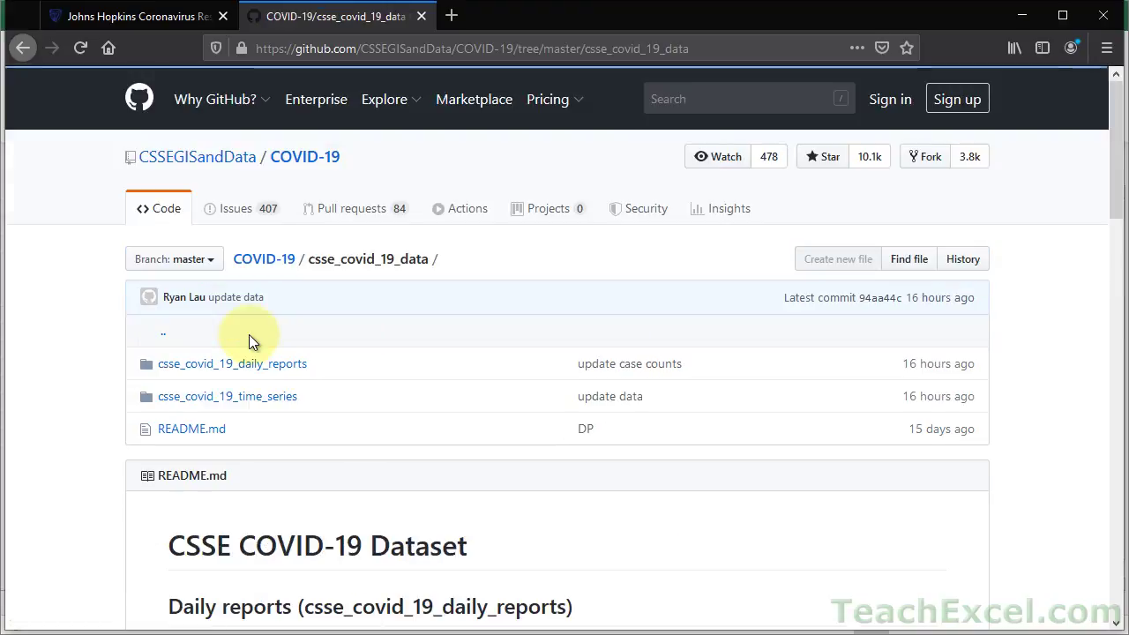
{"action": "left_click", "coordinate": [274, 396]}
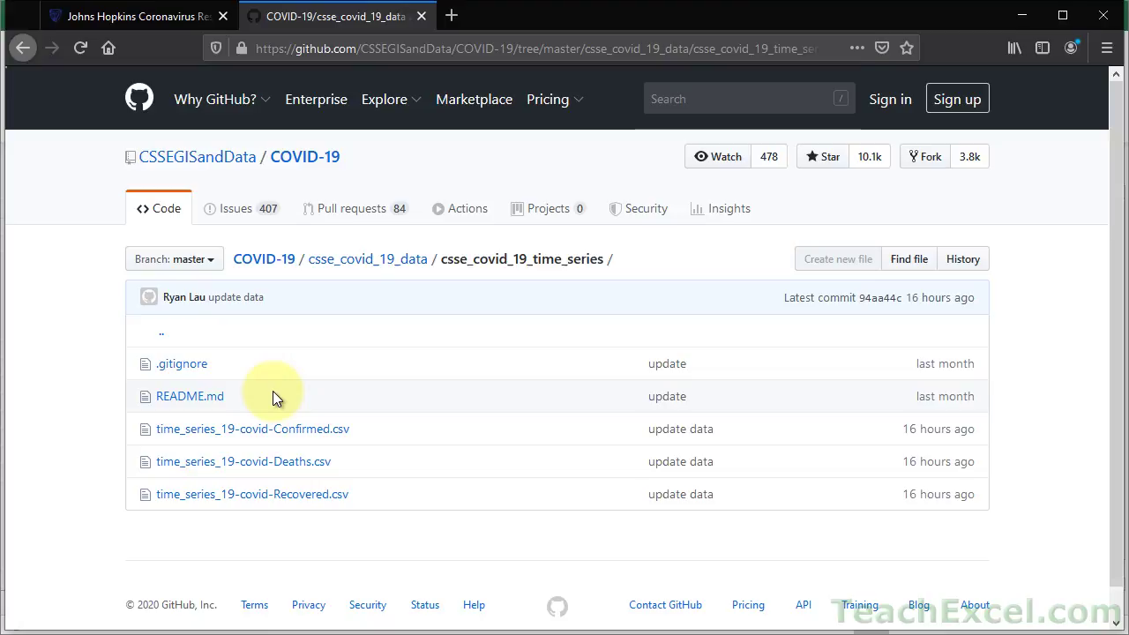
{"action": "left_click", "coordinate": [299, 431]}
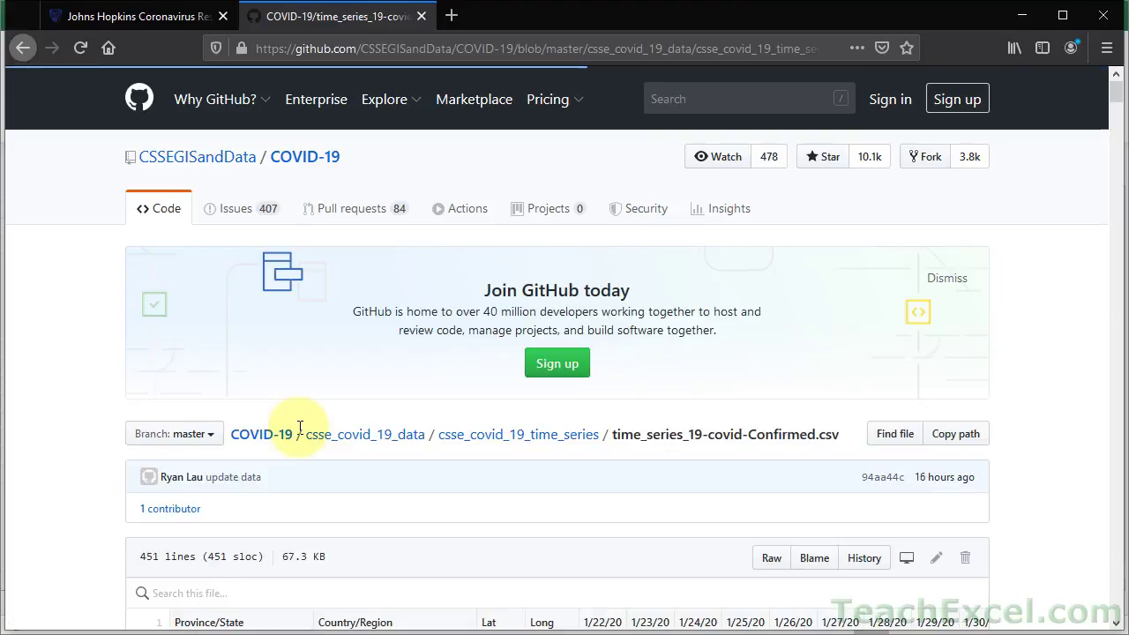
{"action": "scroll", "coordinate": [106, 469], "scroll_direction": "down", "scroll_amount": 10}
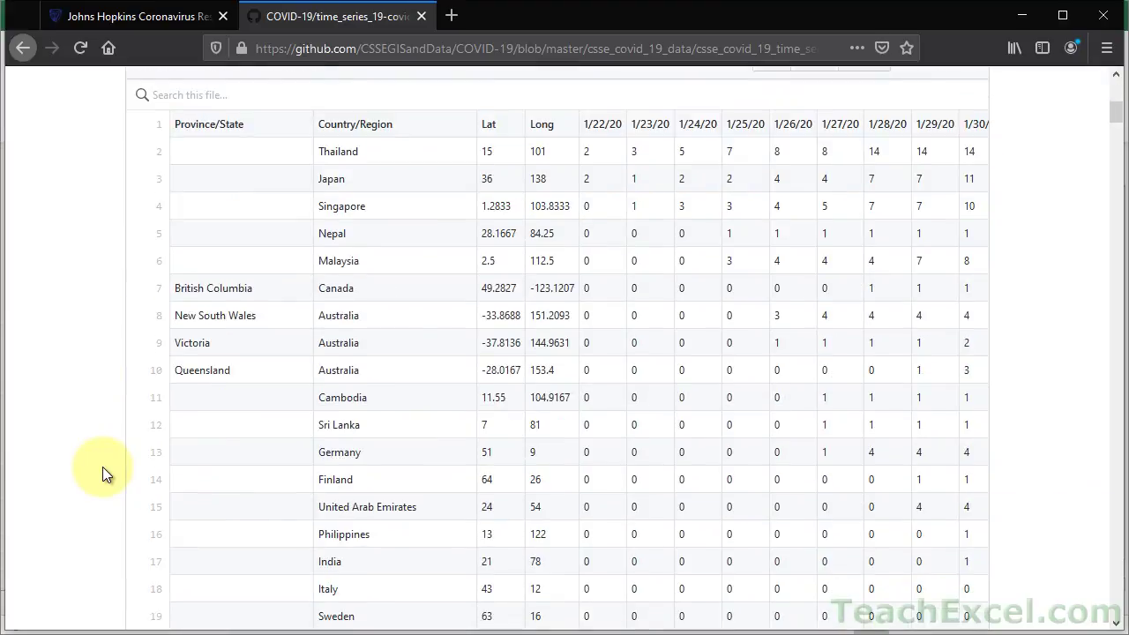
{"action": "scroll", "coordinate": [102, 473], "scroll_direction": "up", "scroll_amount": 5}
{"action": "scroll", "coordinate": [103, 466], "scroll_direction": "up", "scroll_amount": 4}
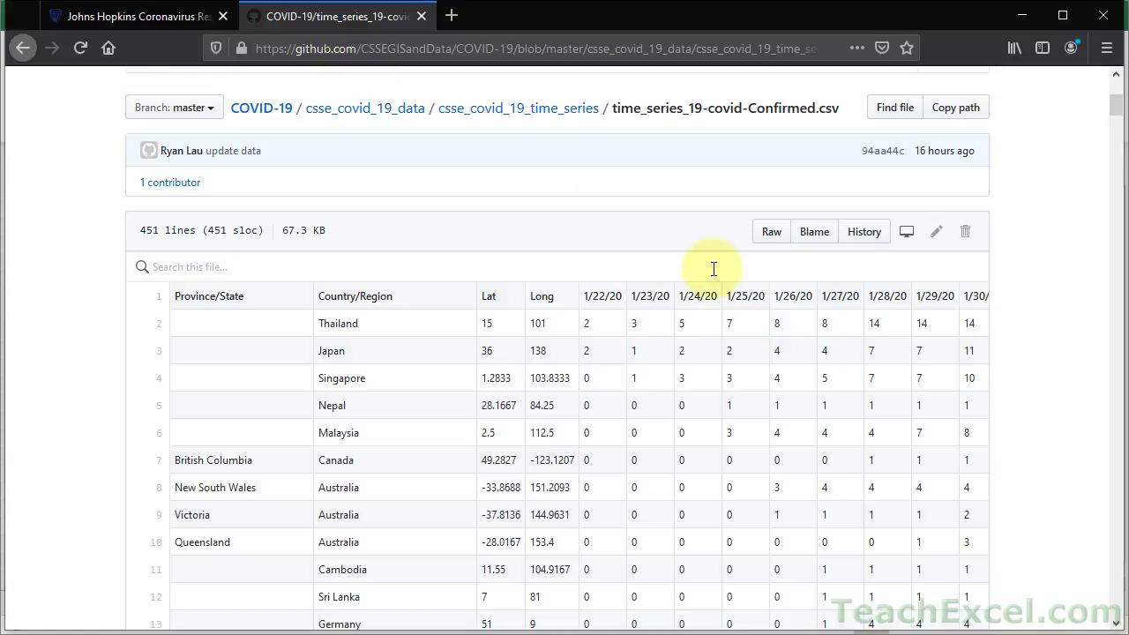
Step: Show the raw version of the confirmed cases CSV on GitHub and copy its web address
{"action": "left_click", "coordinate": [766, 237]}
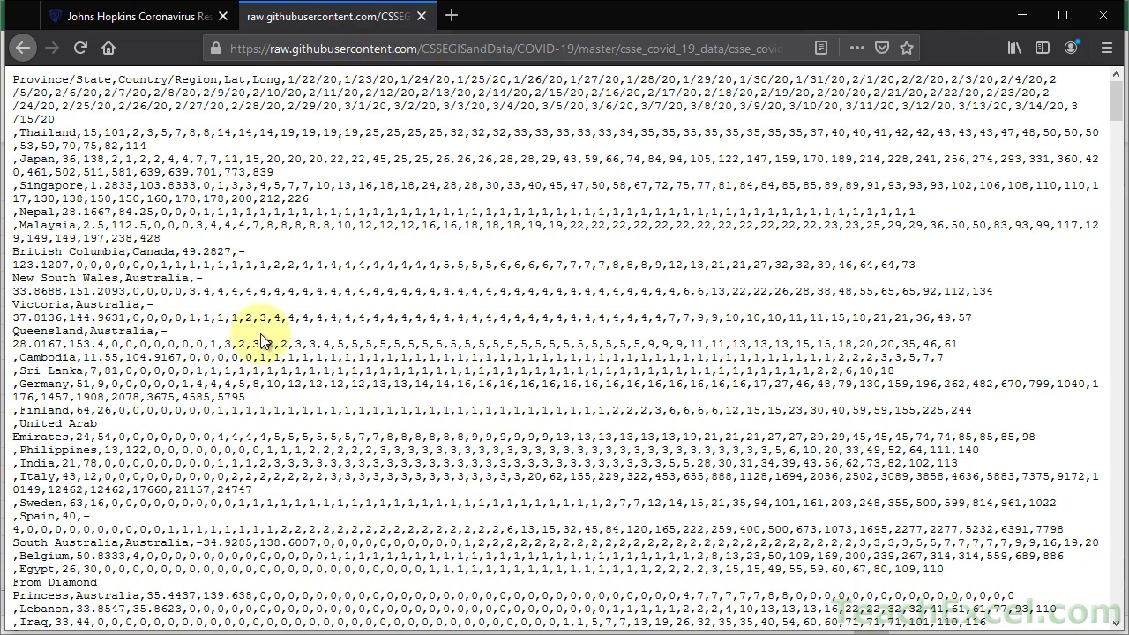
{"action": "scroll", "coordinate": [261, 340], "scroll_direction": "down", "scroll_amount": 10}
{"action": "scroll", "coordinate": [262, 340], "scroll_direction": "up", "scroll_amount": 10}
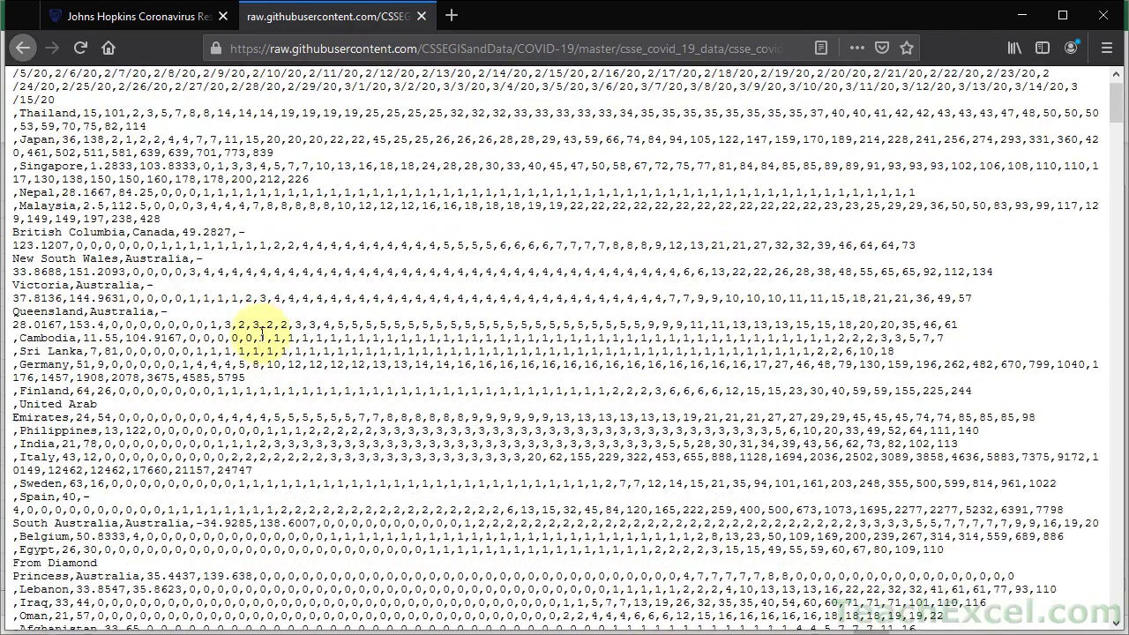
{"action": "left_click", "coordinate": [298, 47]}
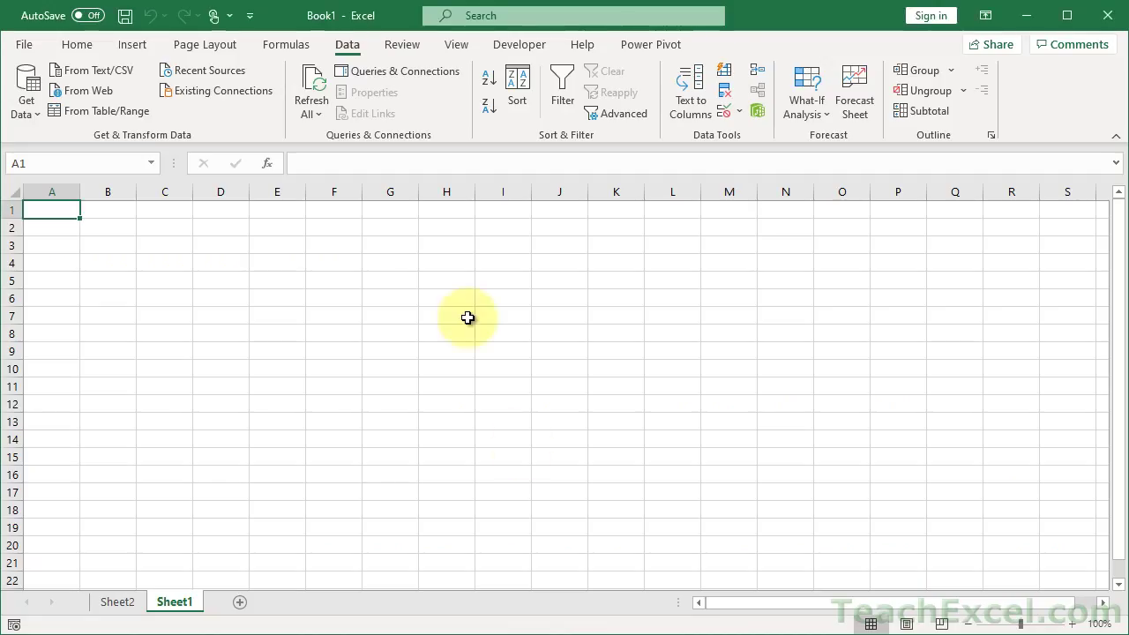
{"action": "left_click", "coordinate": [88, 93]}
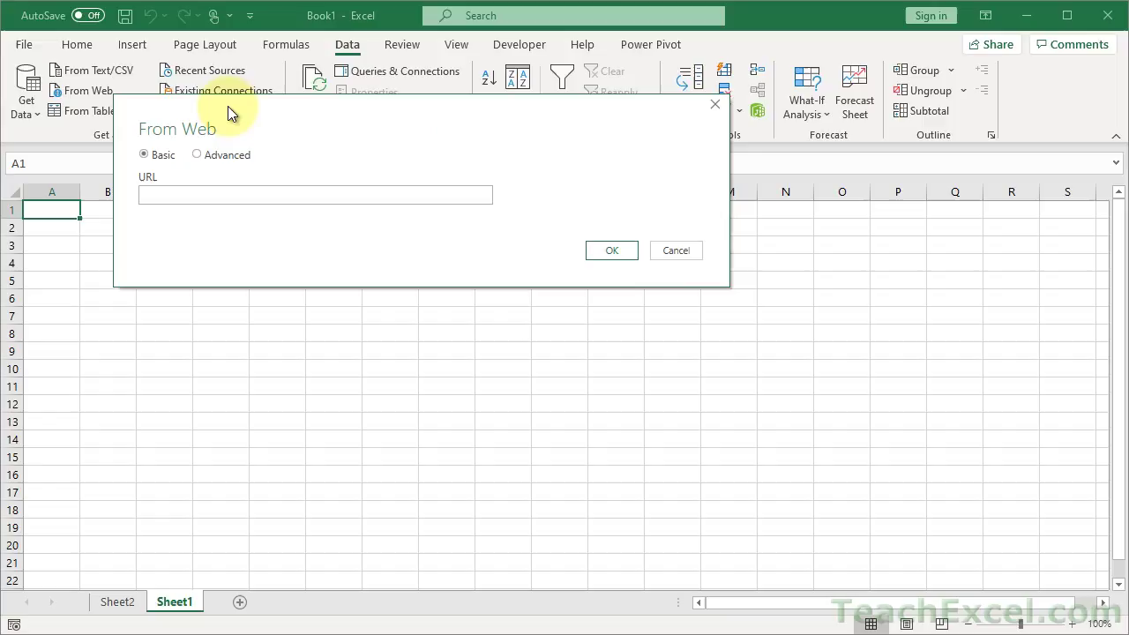
{"action": "left_click", "coordinate": [269, 192]}
{"action": "type", "text": "https://raw.githubusercontent.com/CSSEGISandData/COVID-19/master/csse_covid_19_data/csse_covid_19_time_series/time_series_19-covid-Confirmed.csv"}
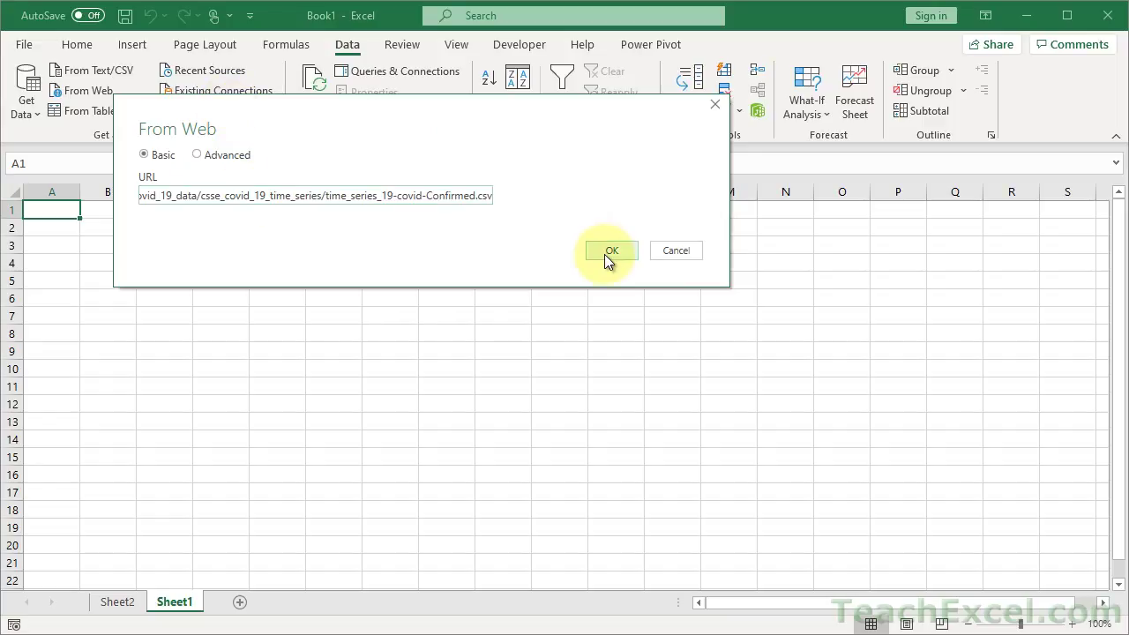
{"action": "left_click", "coordinate": [604, 254]}
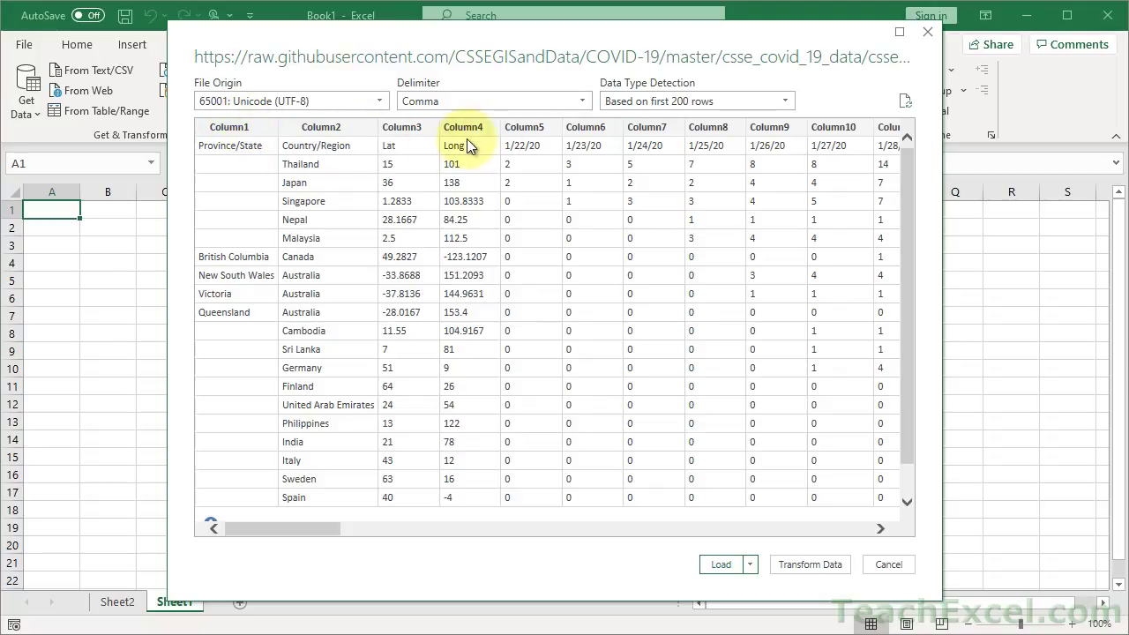
{"action": "left_click", "coordinate": [826, 565]}
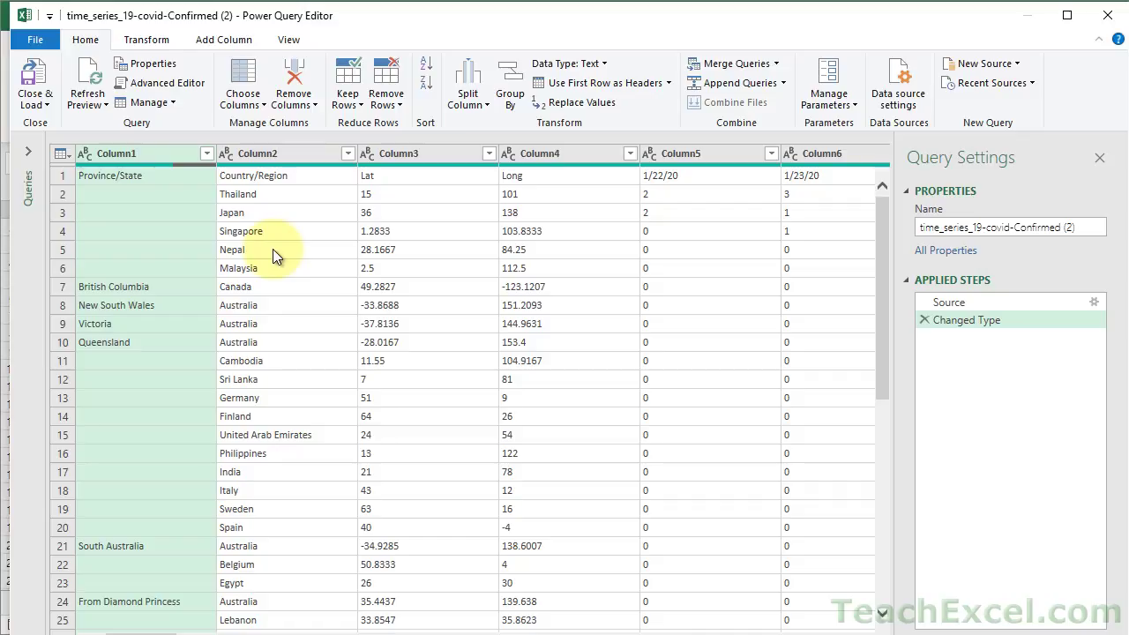
Step: Use the first row as headers in the web-sourced confirmed cases query, load it to a new worksheet, and close the queries pane
{"action": "left_click", "coordinate": [139, 44]}
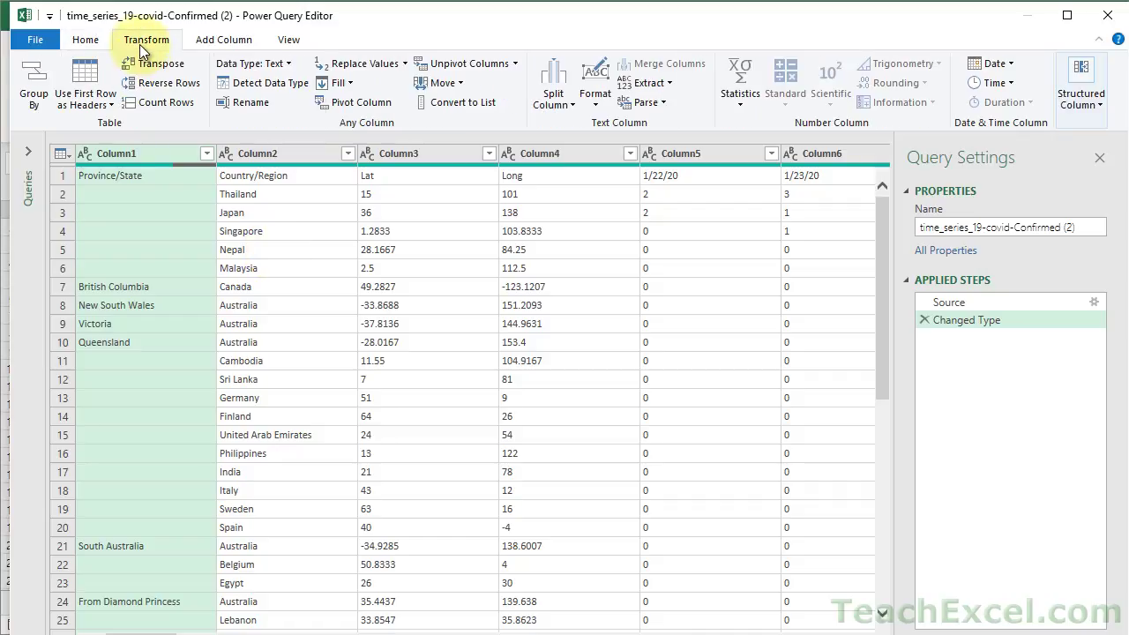
{"action": "left_click", "coordinate": [90, 66]}
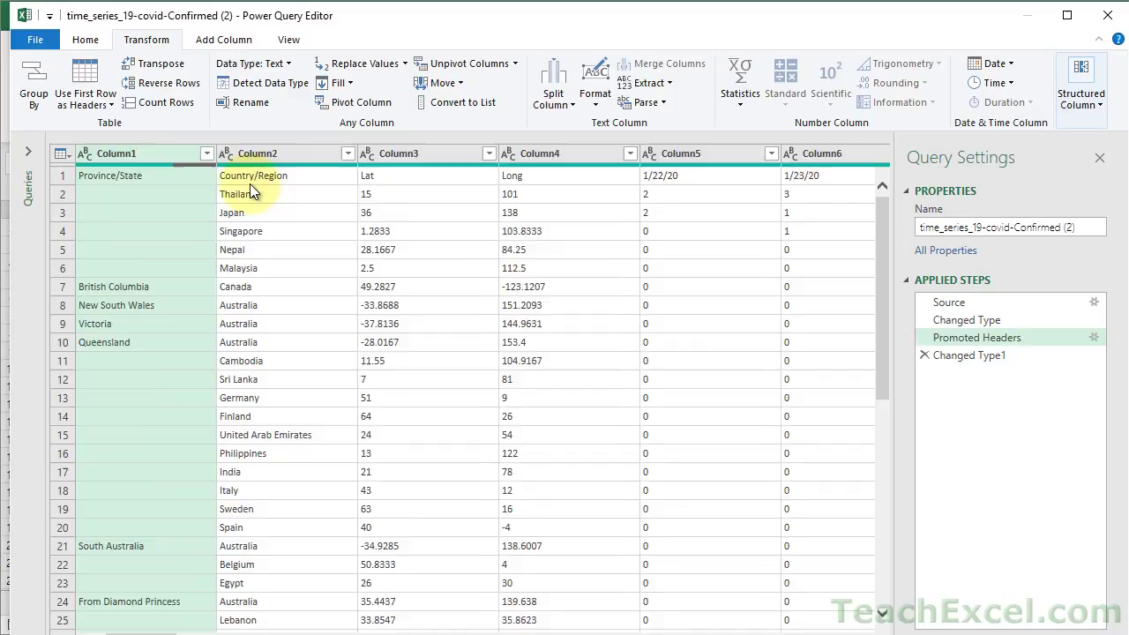
{"action": "left_click", "coordinate": [94, 40]}
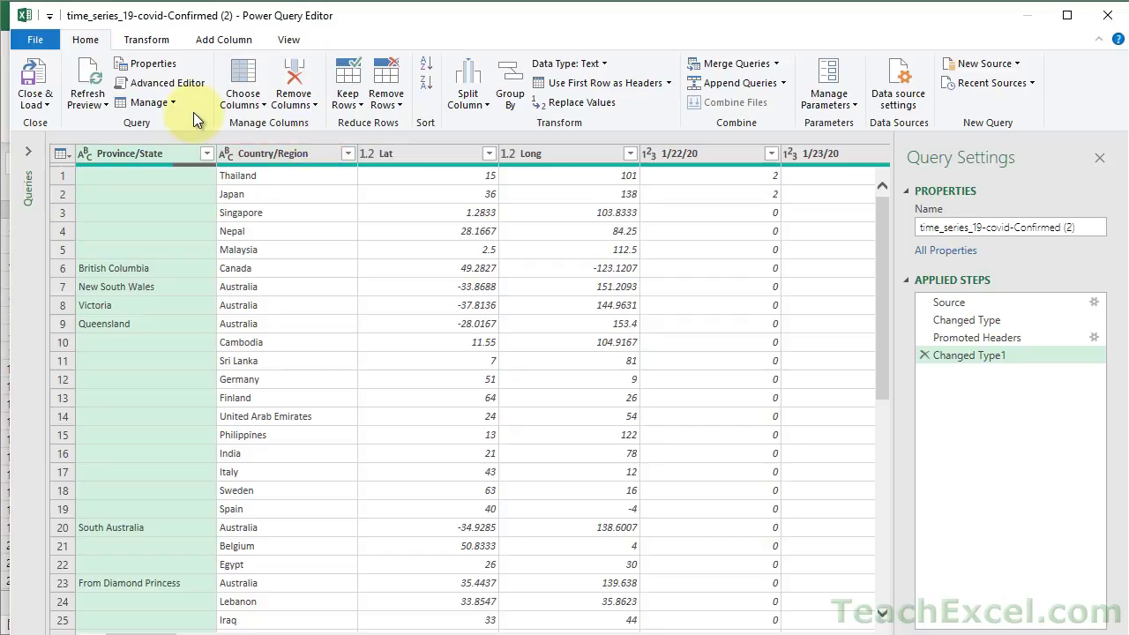
{"action": "left_click", "coordinate": [35, 75]}
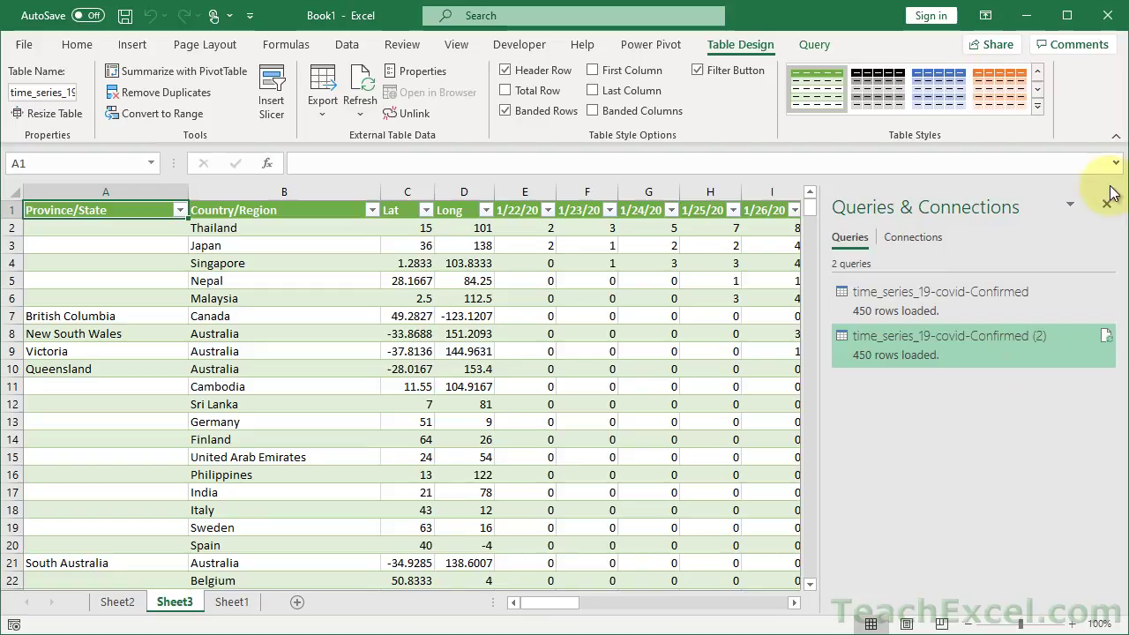
{"action": "left_click", "coordinate": [1106, 206]}
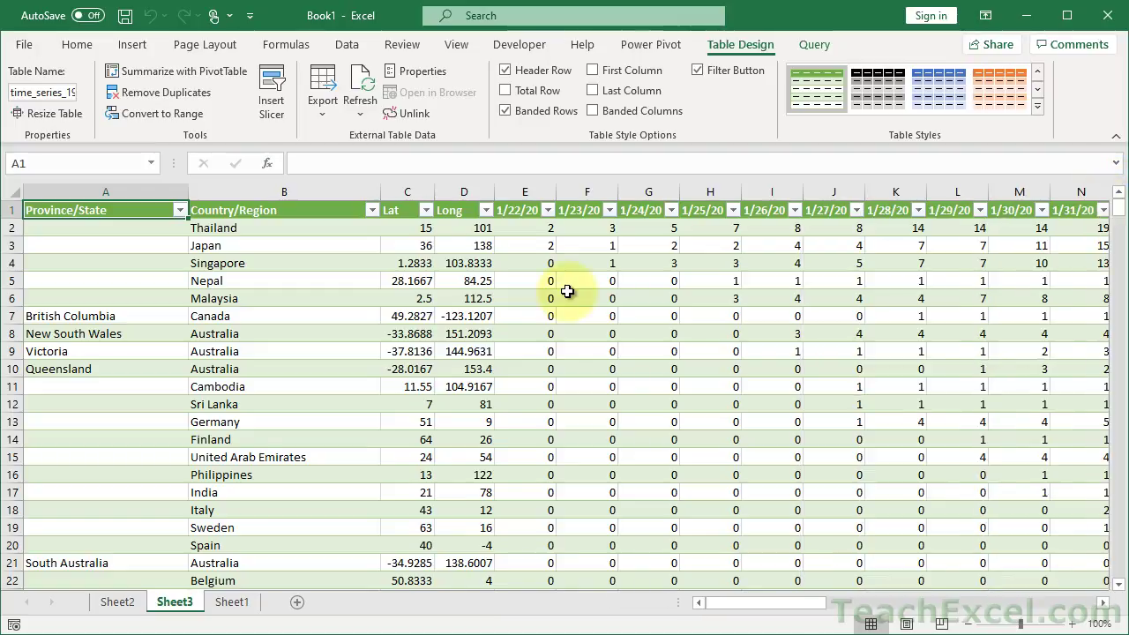
Step: Compare the imported tables on Sheet2 and Sheet3, checking the last date column on Sheet3 and returning to cell A1
{"action": "left_click", "coordinate": [122, 602]}
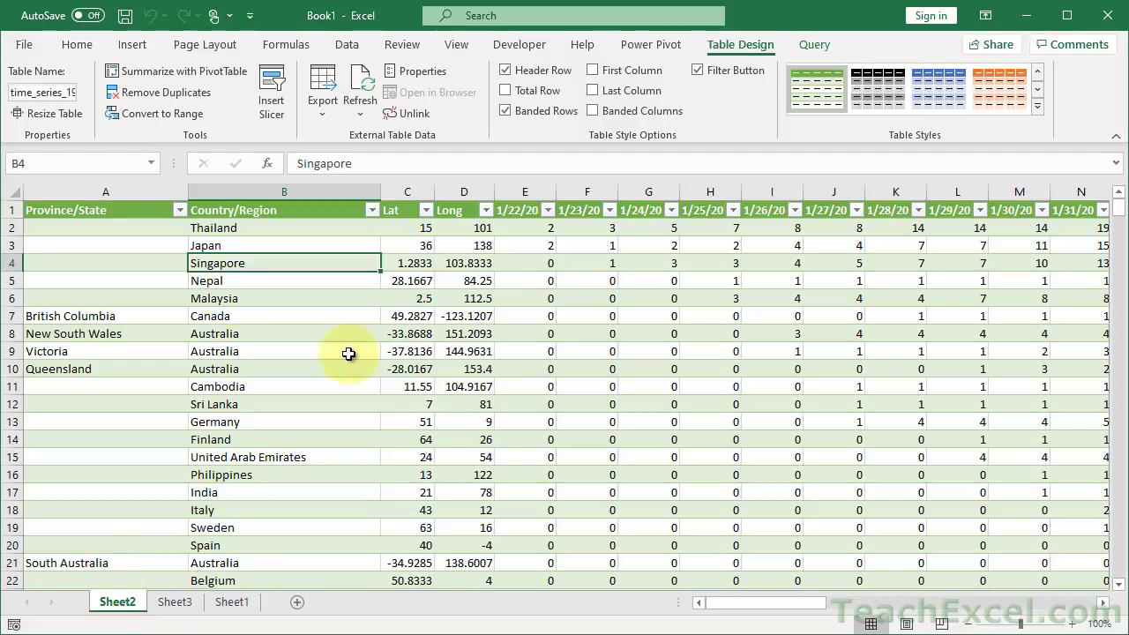
{"action": "left_click", "coordinate": [175, 602]}
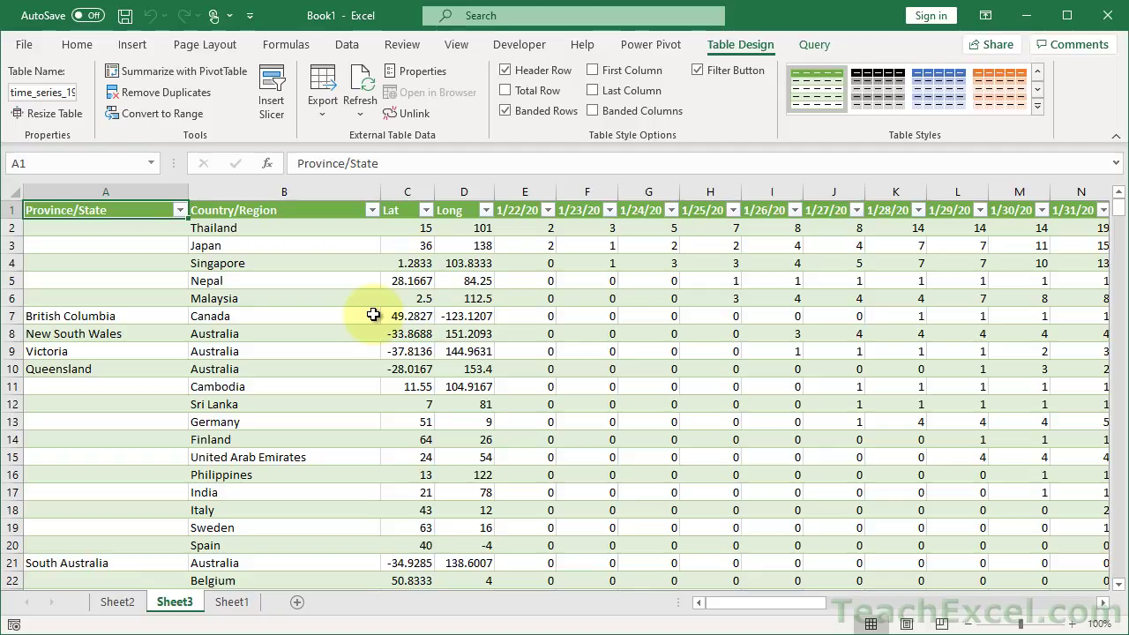
{"action": "scroll", "coordinate": [452, 315], "scroll_direction": "right", "scroll_amount": 3}
{"action": "scroll", "coordinate": [452, 315], "scroll_direction": "right", "scroll_amount": 3}
{"action": "left_click", "coordinate": [452, 315]}
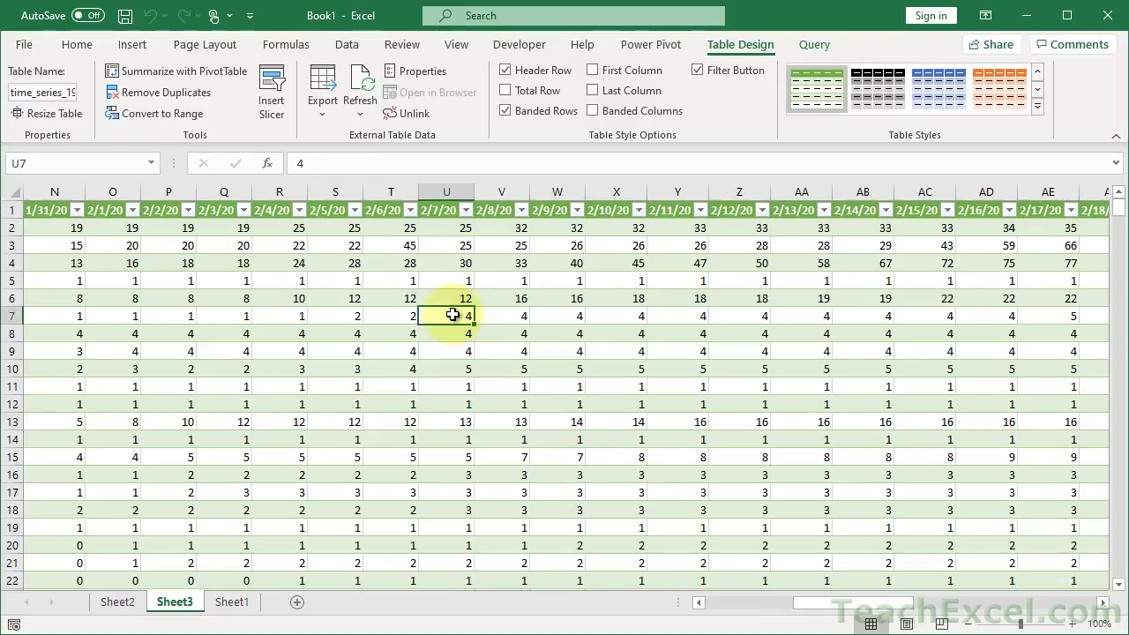
{"action": "key", "text": "ctrl+Right"}
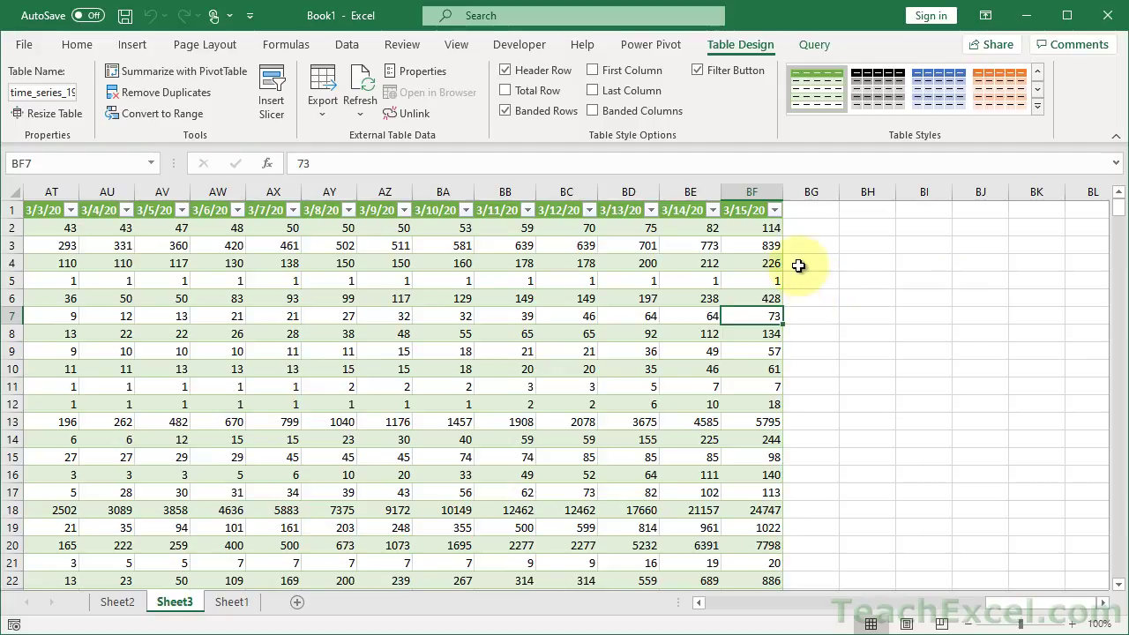
{"action": "key", "text": "ctrl+Page_Up"}
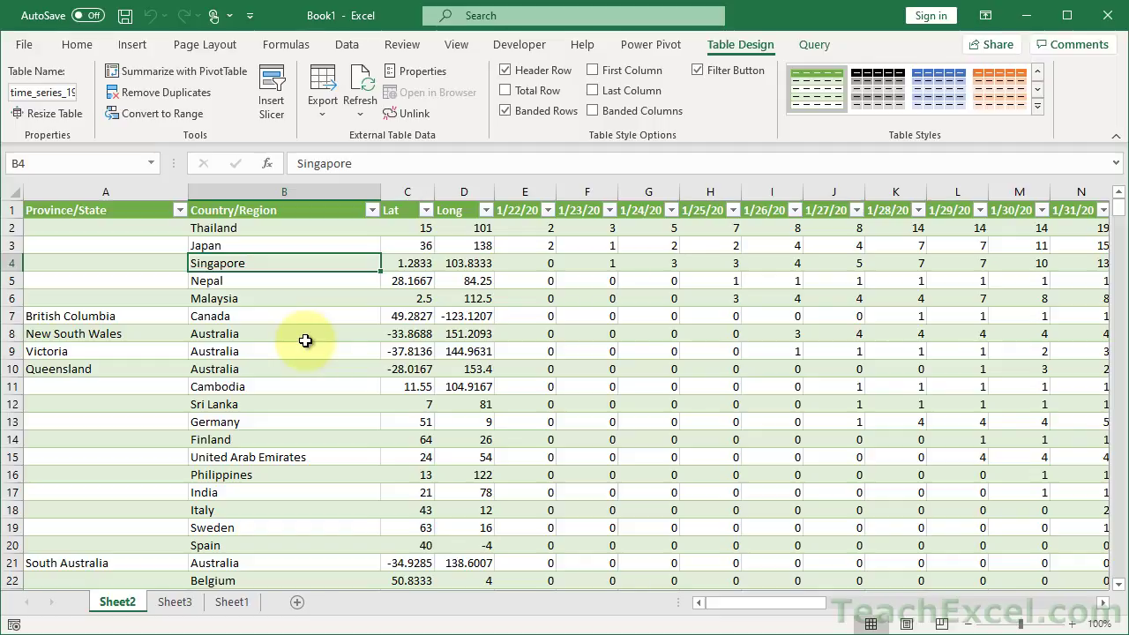
{"action": "left_click", "coordinate": [174, 601]}
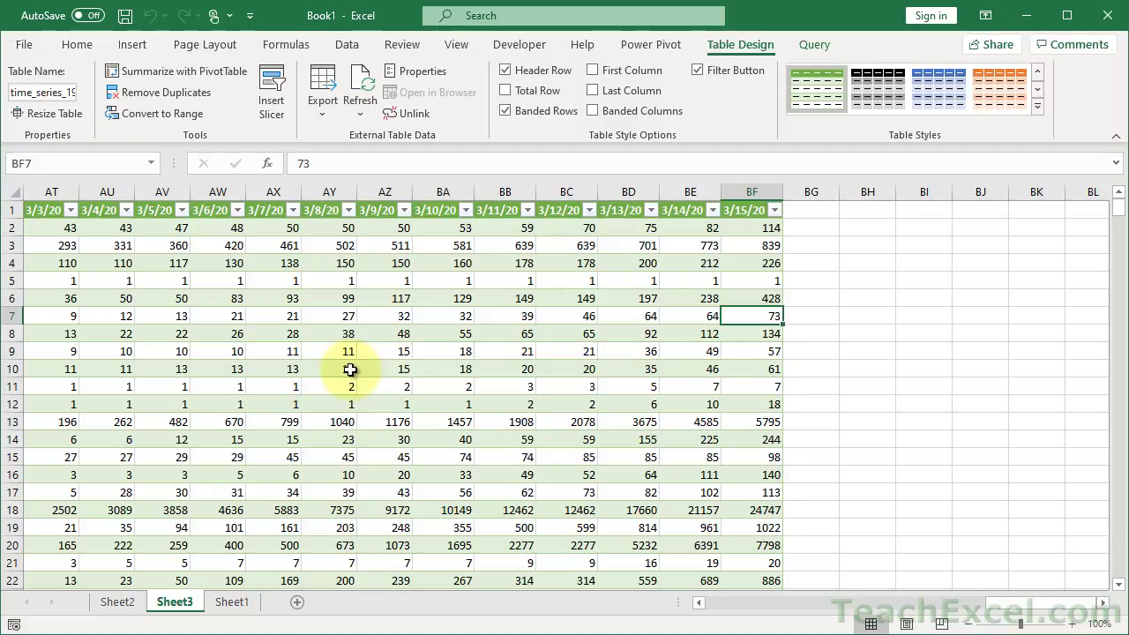
{"action": "key", "text": "ctrl+Home"}
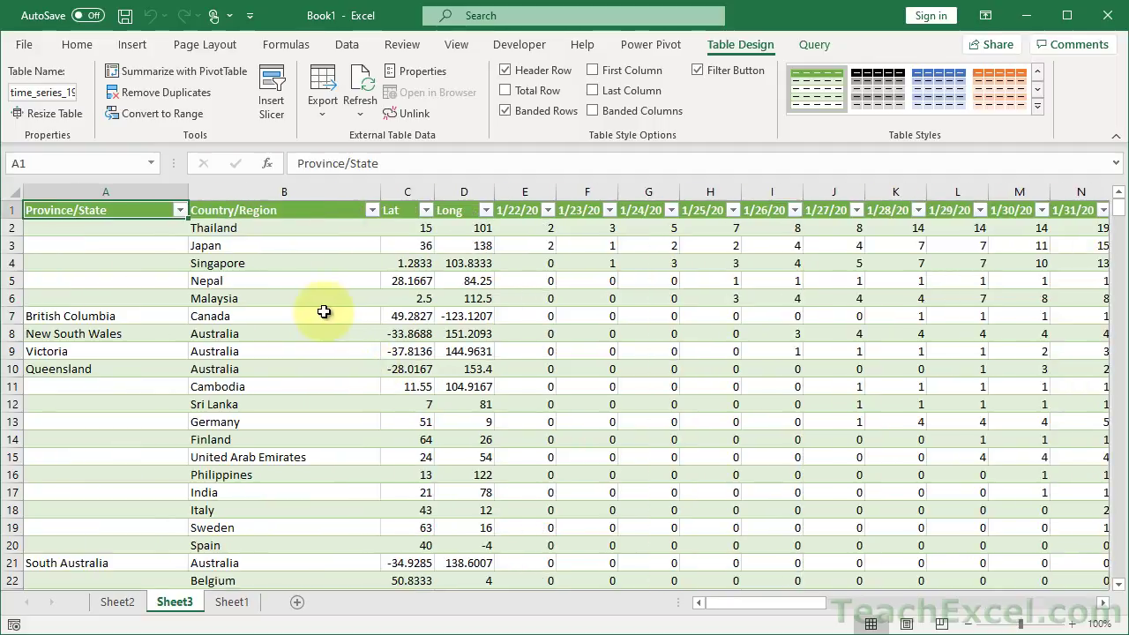
Step: Create a PivotTable on a new worksheet from the web-imported confirmed cases table on Sheet3
{"action": "left_click", "coordinate": [141, 38]}
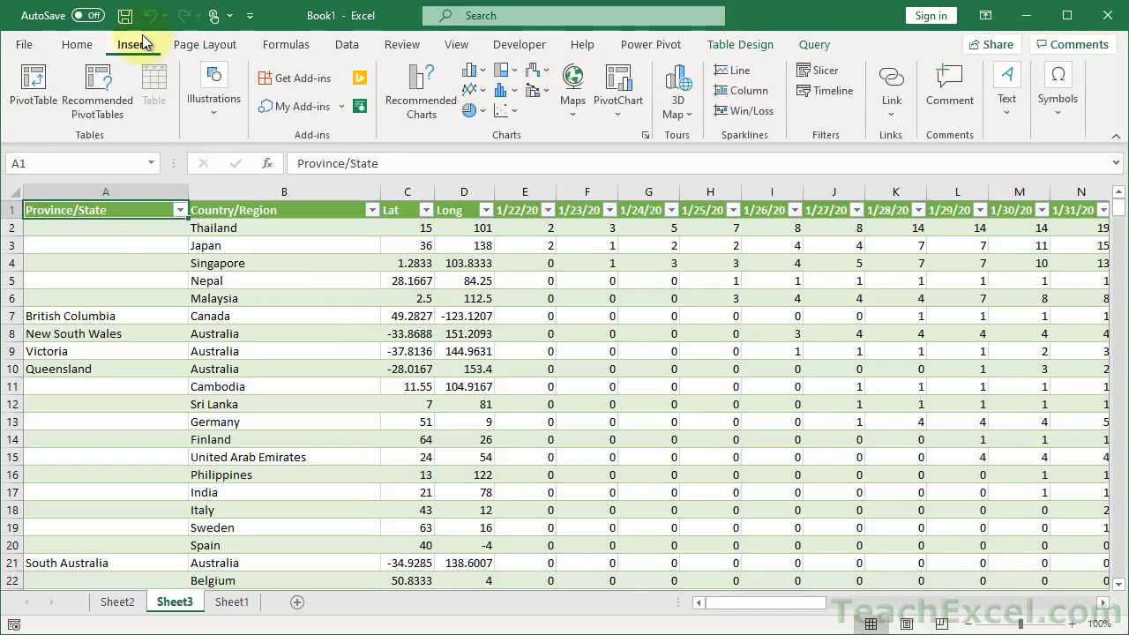
{"action": "left_click", "coordinate": [35, 88]}
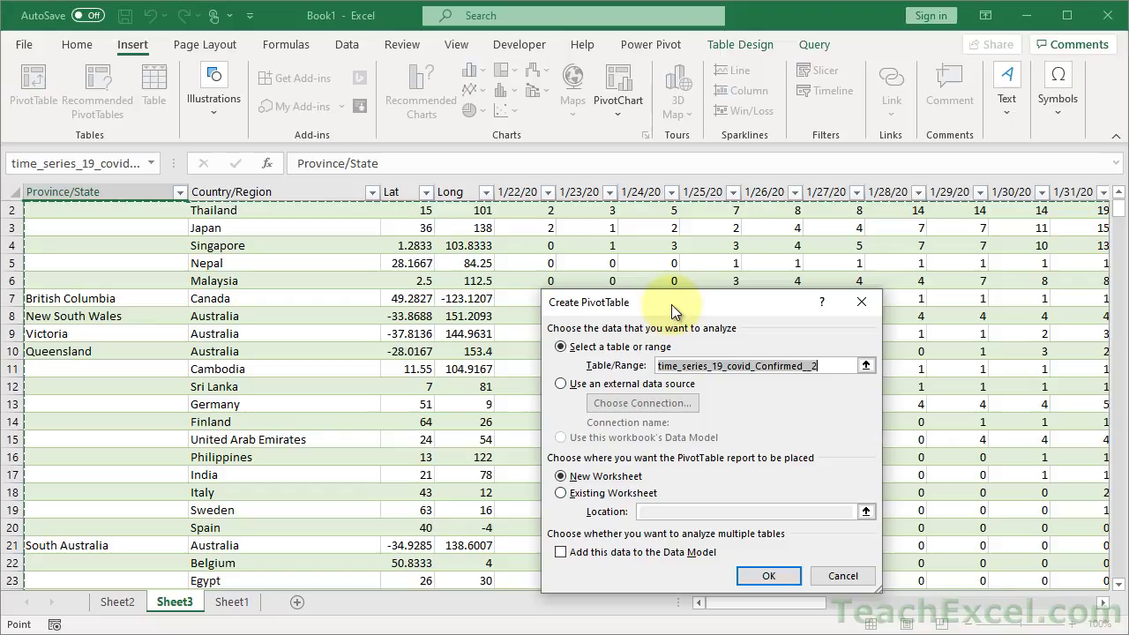
{"action": "left_click_drag", "start_coordinate": [648, 303], "coordinate": [573, 249]}
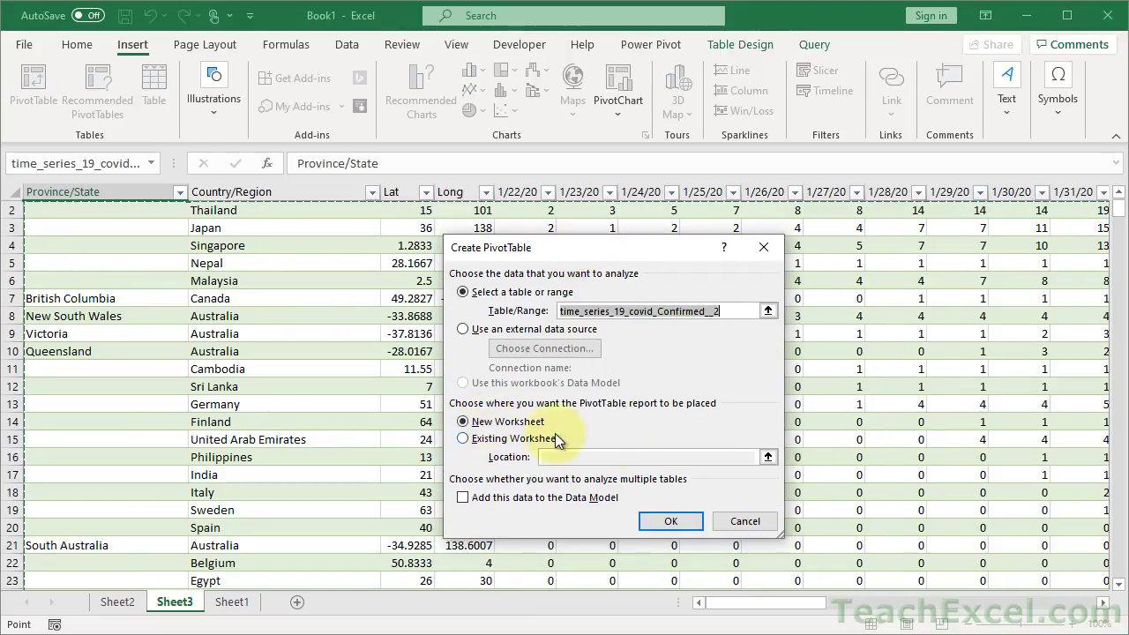
{"action": "left_click", "coordinate": [667, 522]}
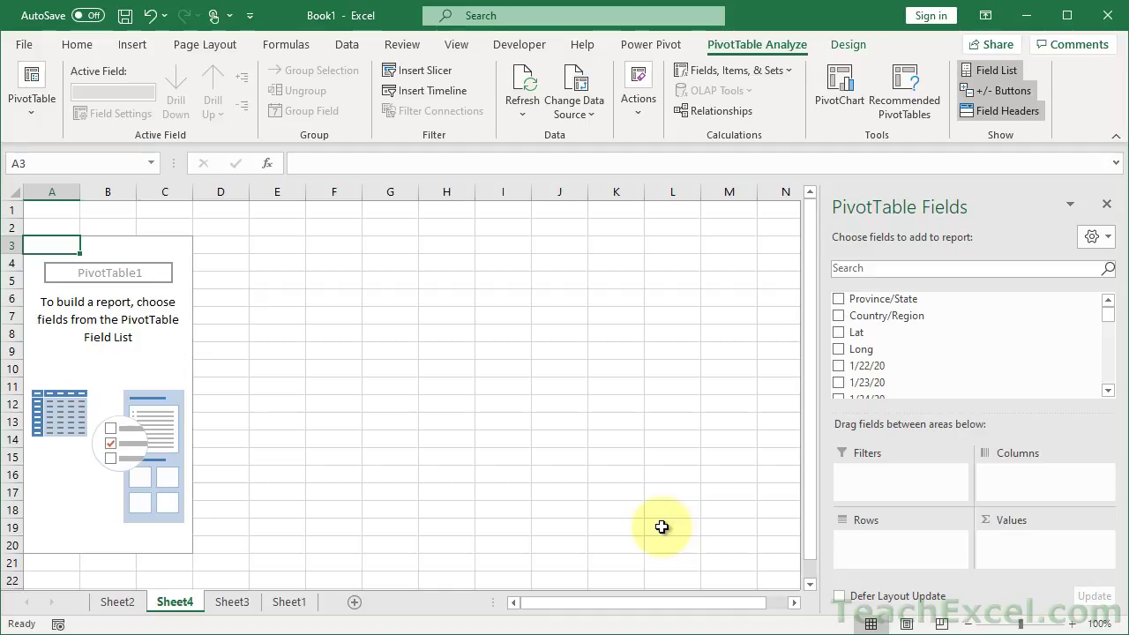
Step: Add Country/Region and Province/State as nested row fields of the PivotTable on Sheet4, with the country as the outer level
{"action": "left_click", "coordinate": [232, 603]}
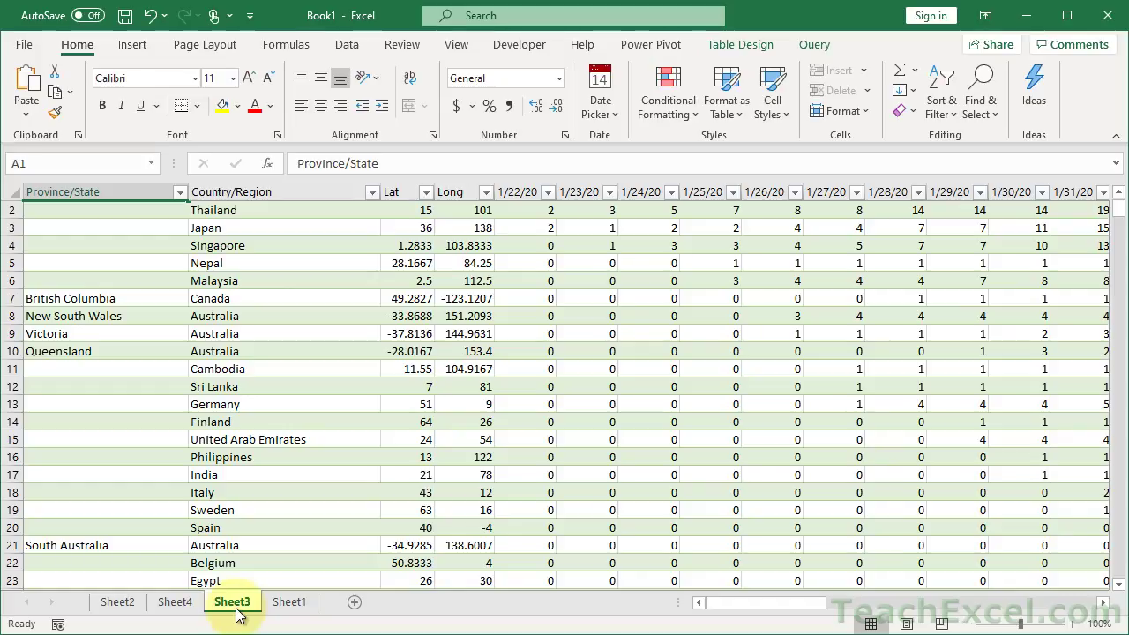
{"action": "left_click", "coordinate": [174, 602]}
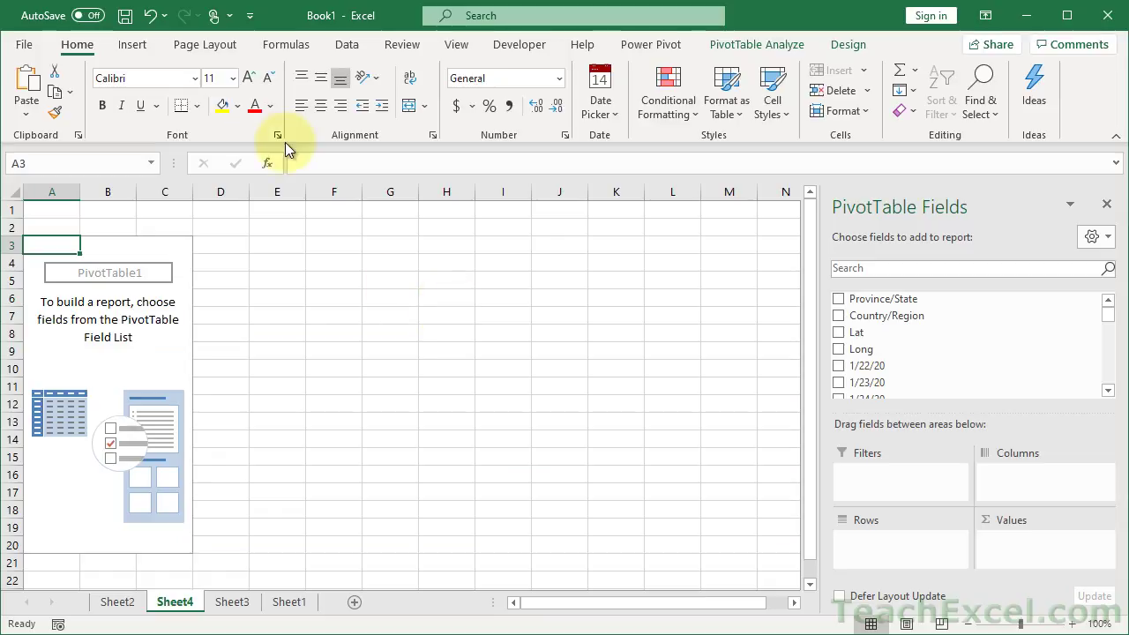
{"action": "left_click", "coordinate": [839, 317]}
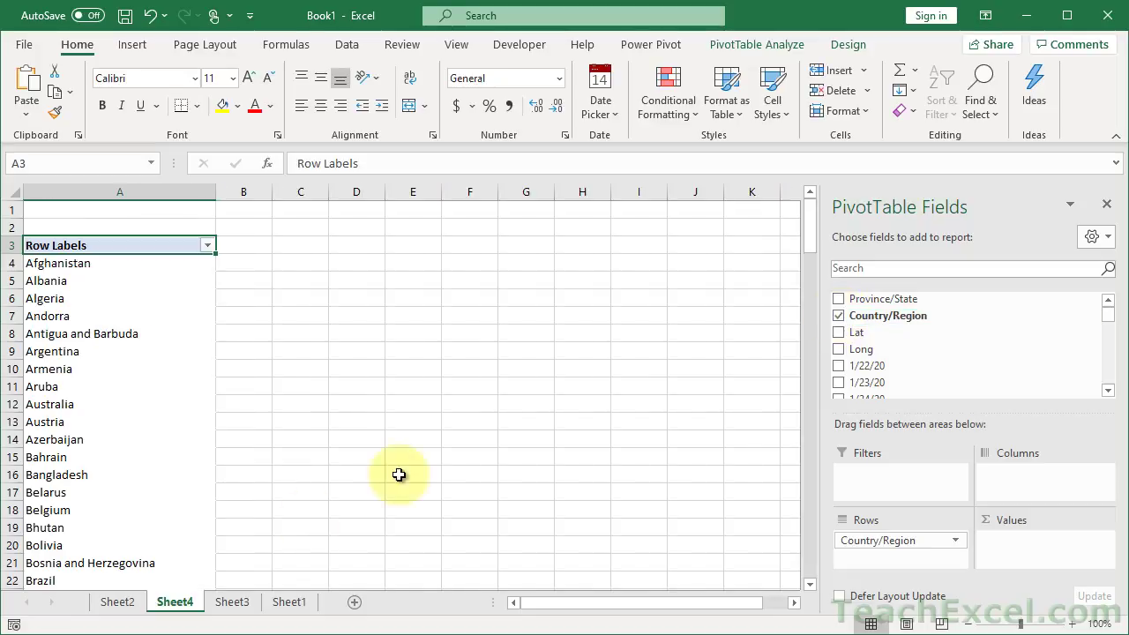
{"action": "left_click", "coordinate": [839, 300]}
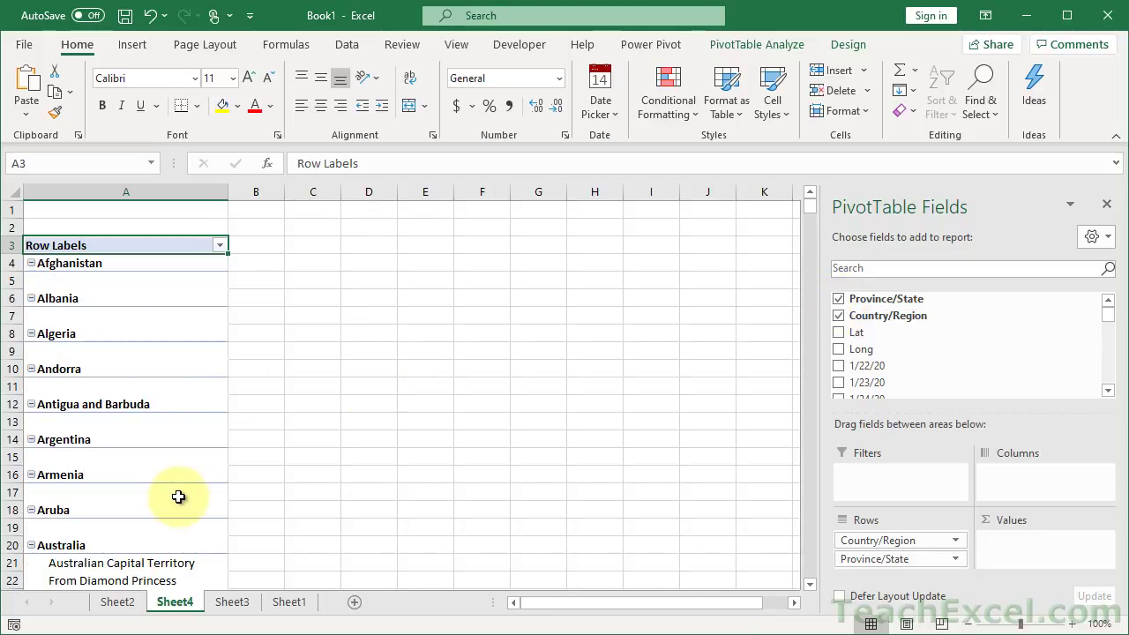
{"action": "scroll", "coordinate": [178, 496], "scroll_direction": "down", "scroll_amount": 3}
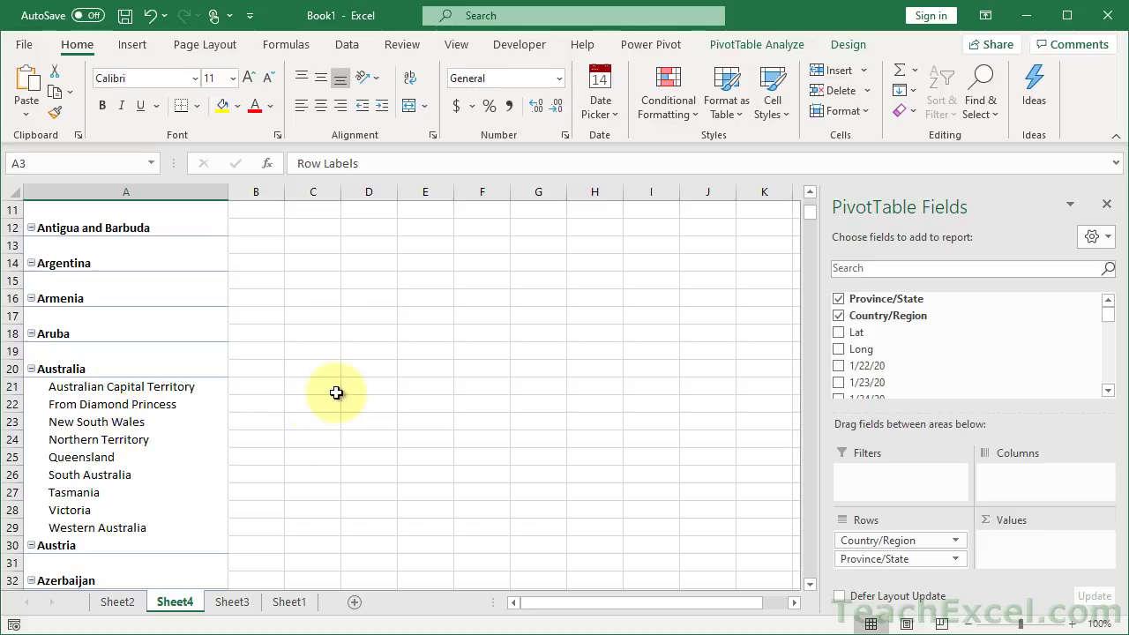
{"action": "scroll", "coordinate": [336, 393], "scroll_direction": "up", "scroll_amount": 3}
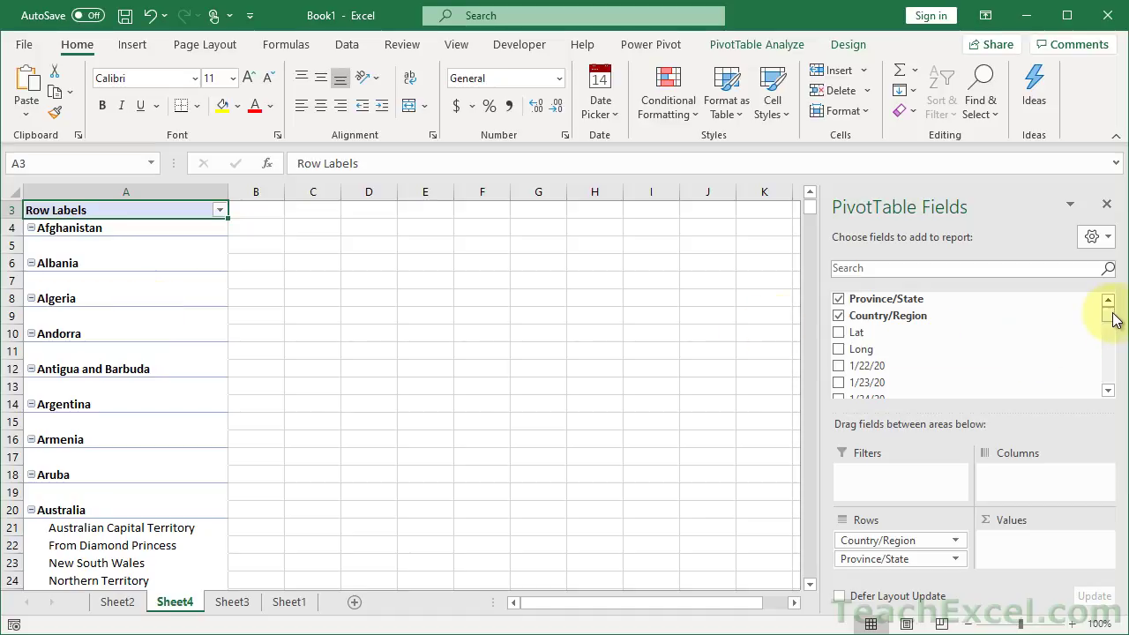
Step: Add the 3/15/20 date field to the PivotTable's values as a sum
{"action": "left_click_drag", "start_coordinate": [1113, 320], "coordinate": [1108, 389]}
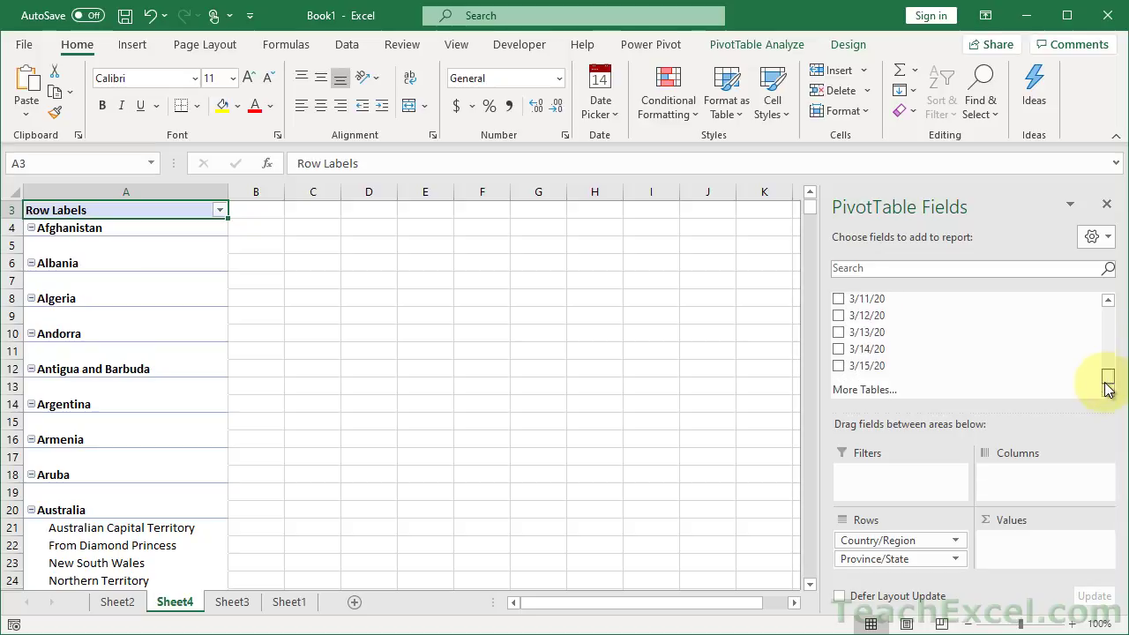
{"action": "left_click", "coordinate": [839, 367]}
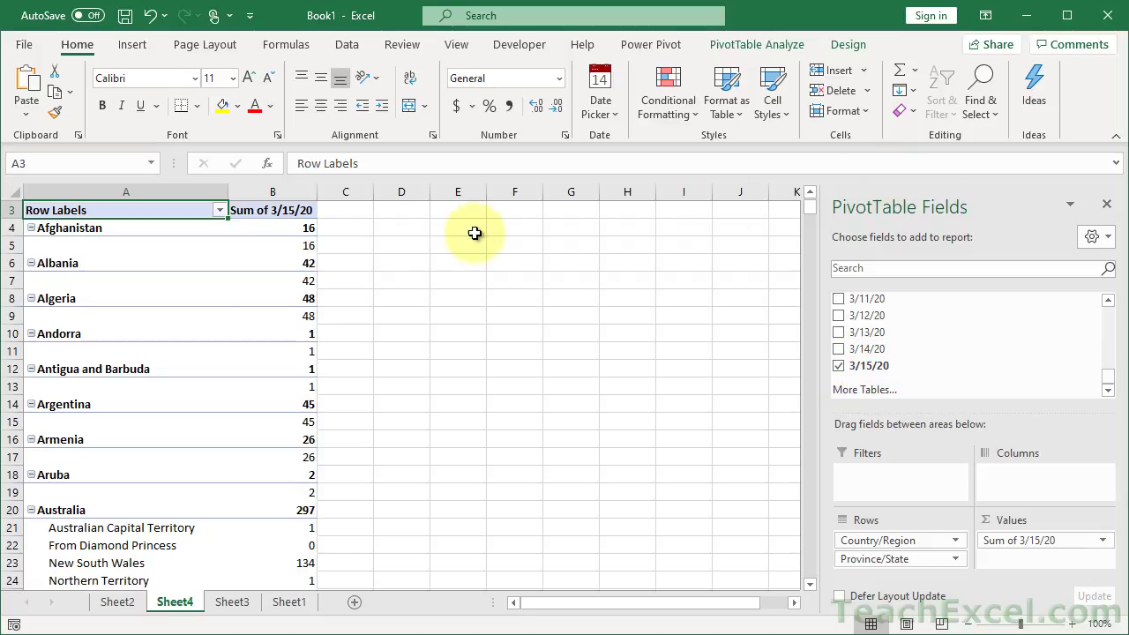
{"action": "mouse_move", "coordinate": [125, 248]}
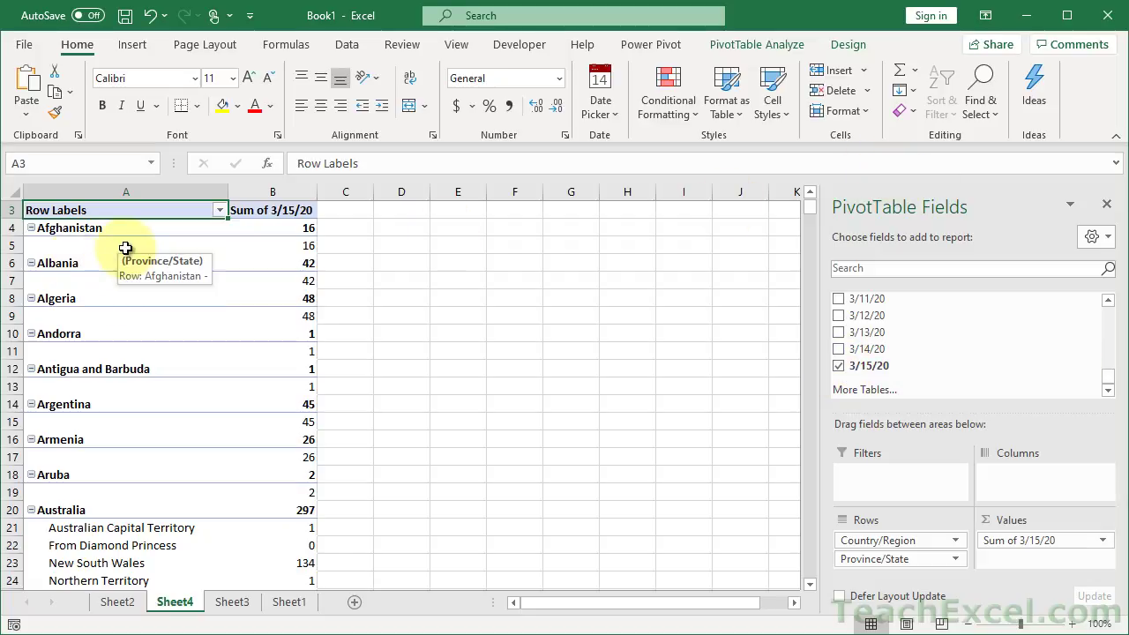
{"action": "scroll", "coordinate": [125, 248], "scroll_direction": "down", "scroll_amount": 3}
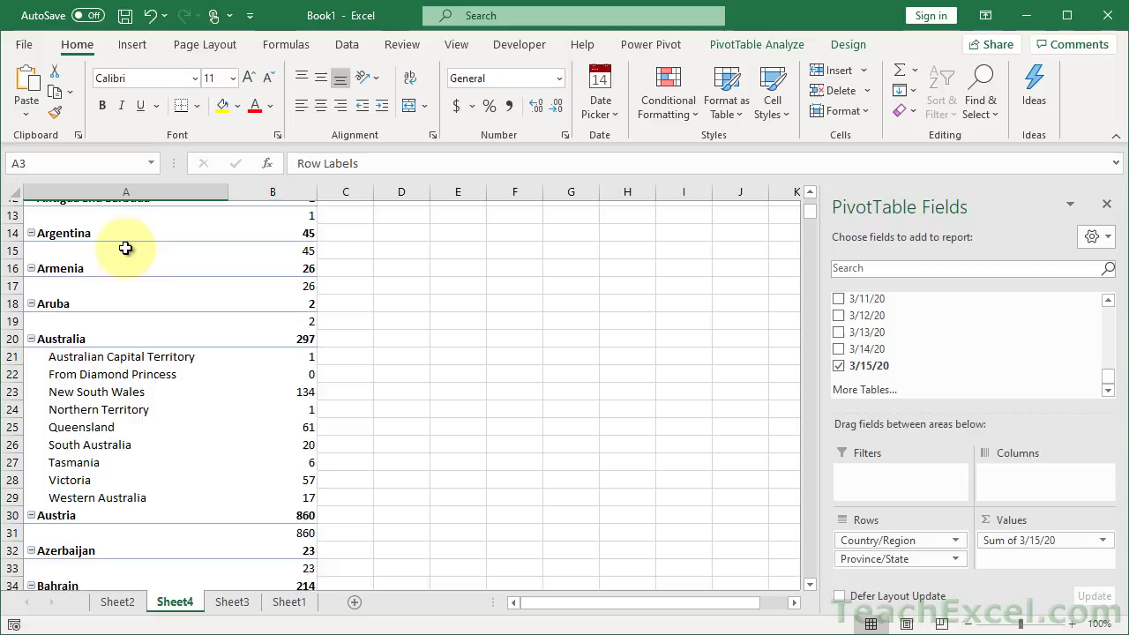
Step: Hide the PivotTable's subtotals, and turn them back on at the top of each group
{"action": "left_click", "coordinate": [139, 332]}
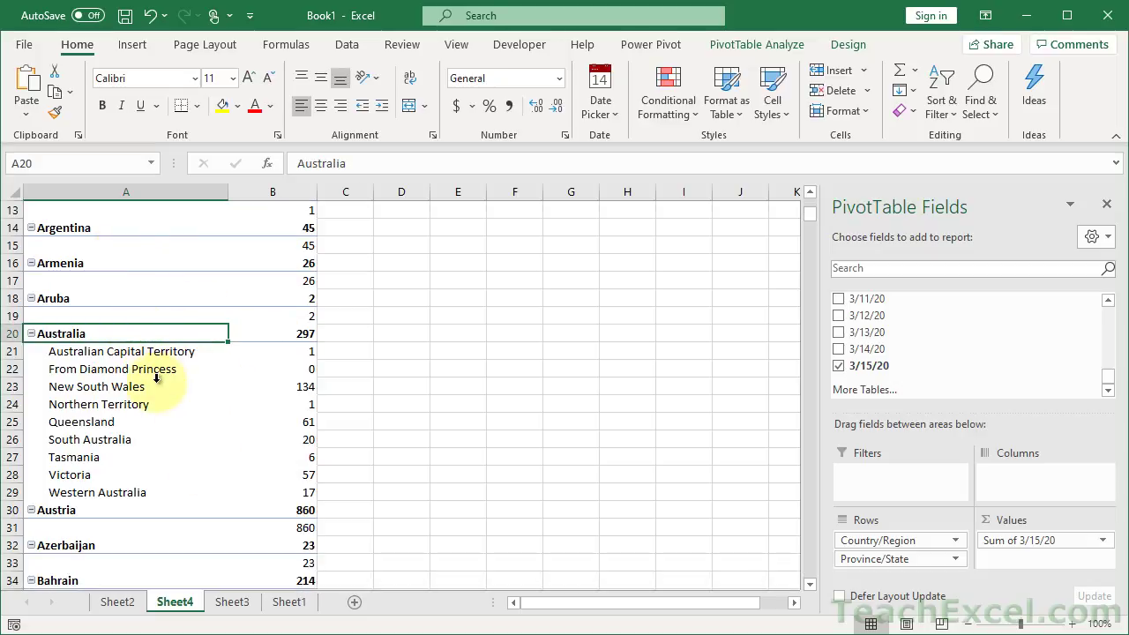
{"action": "left_click", "coordinate": [799, 45]}
{"action": "left_click", "coordinate": [839, 45]}
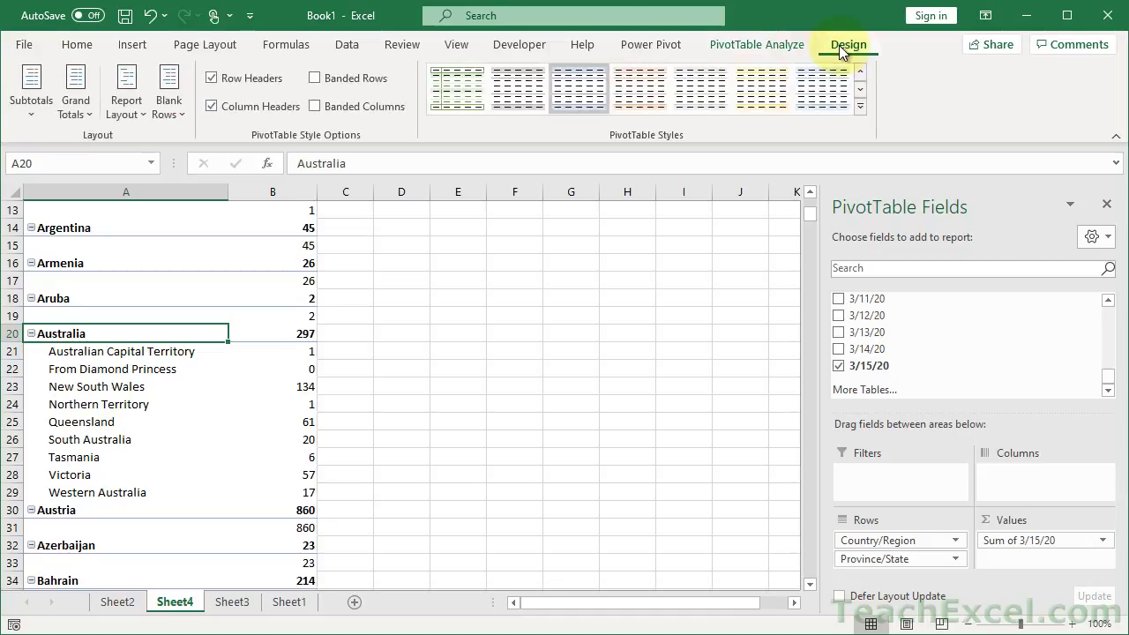
{"action": "left_click", "coordinate": [34, 106]}
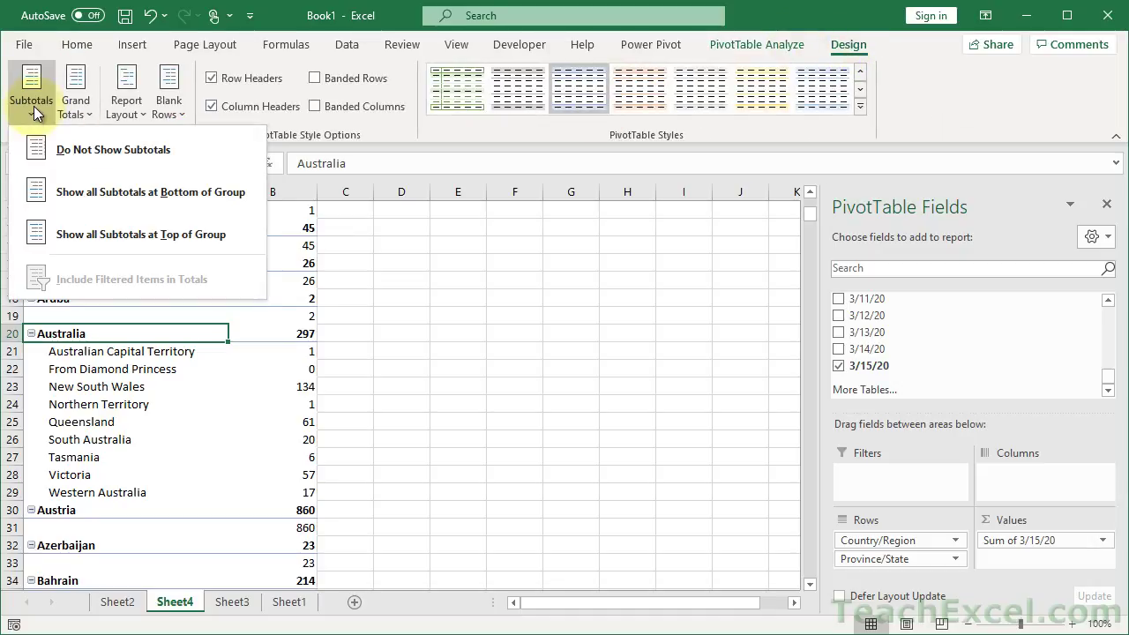
{"action": "left_click", "coordinate": [190, 149]}
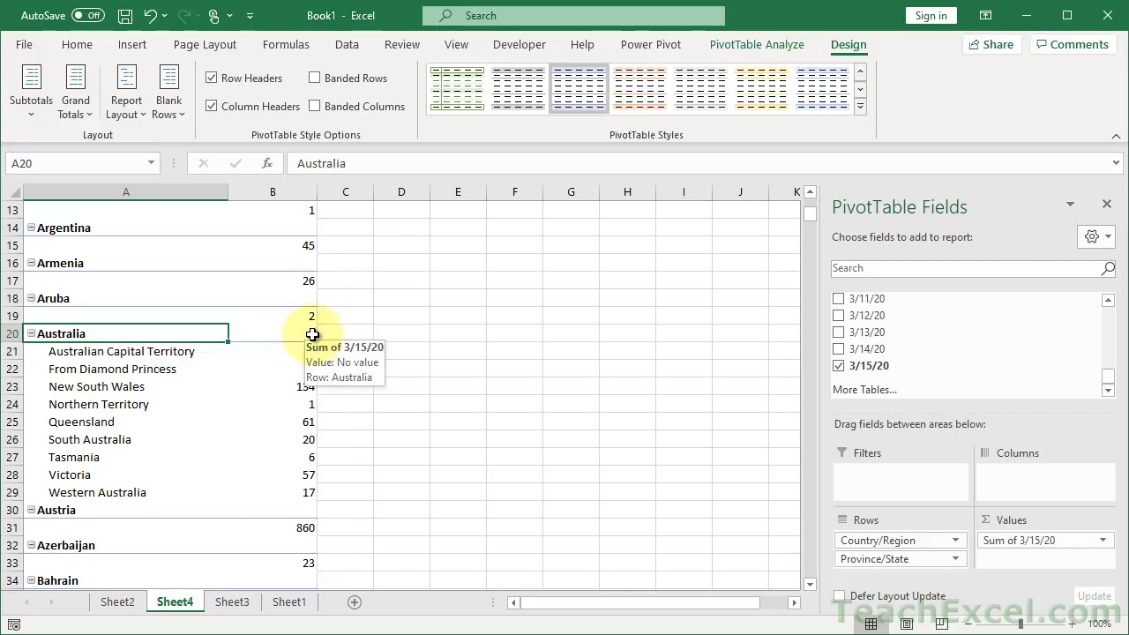
{"action": "left_click", "coordinate": [34, 115]}
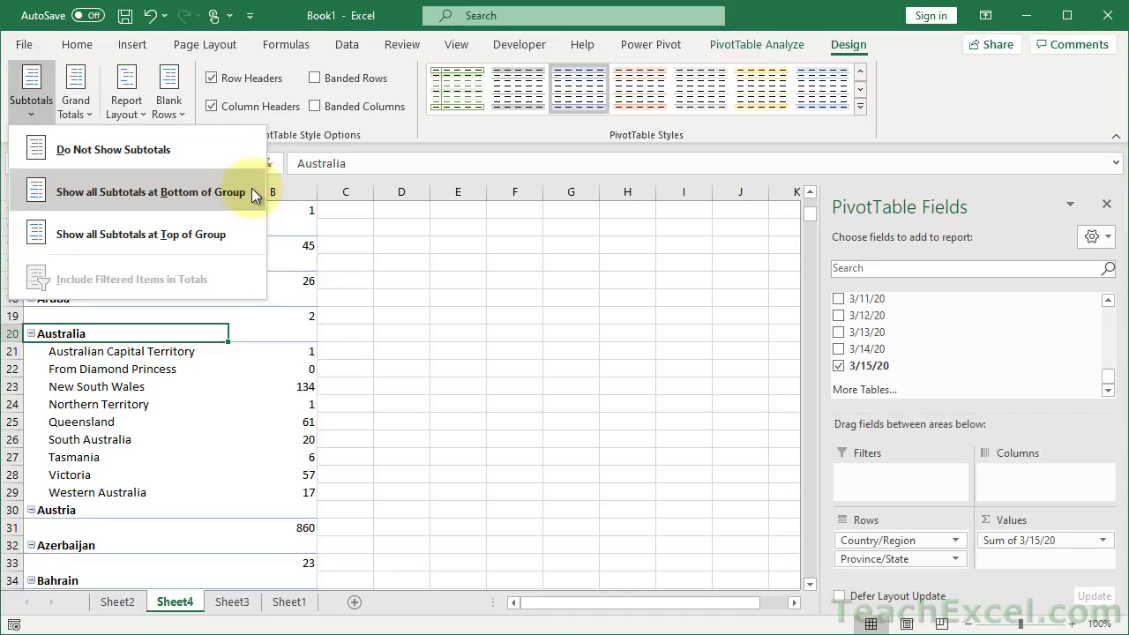
{"action": "left_click", "coordinate": [217, 234]}
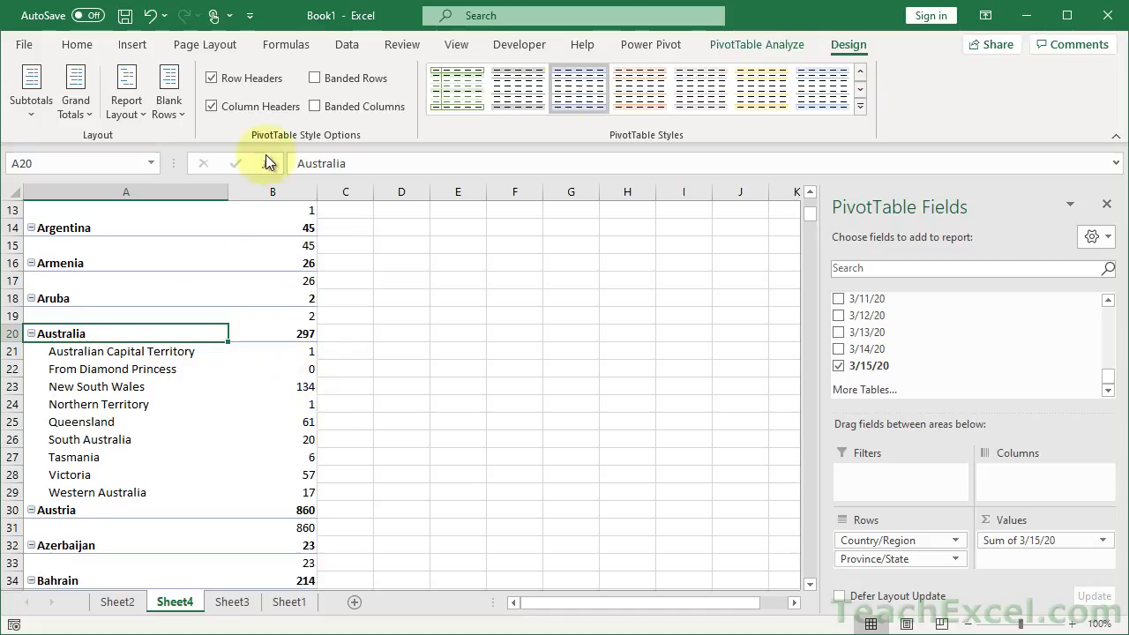
Step: Collapse the entire Country/Region field in the PivotTable so each country takes a single row
{"action": "left_click", "coordinate": [750, 44]}
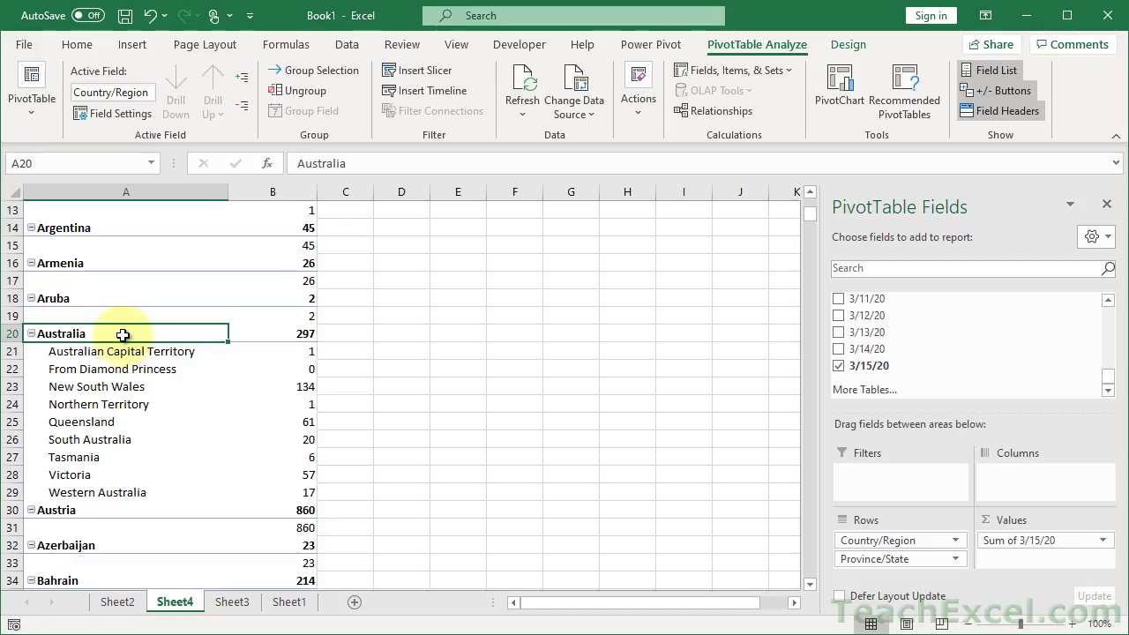
{"action": "right_click", "coordinate": [123, 339]}
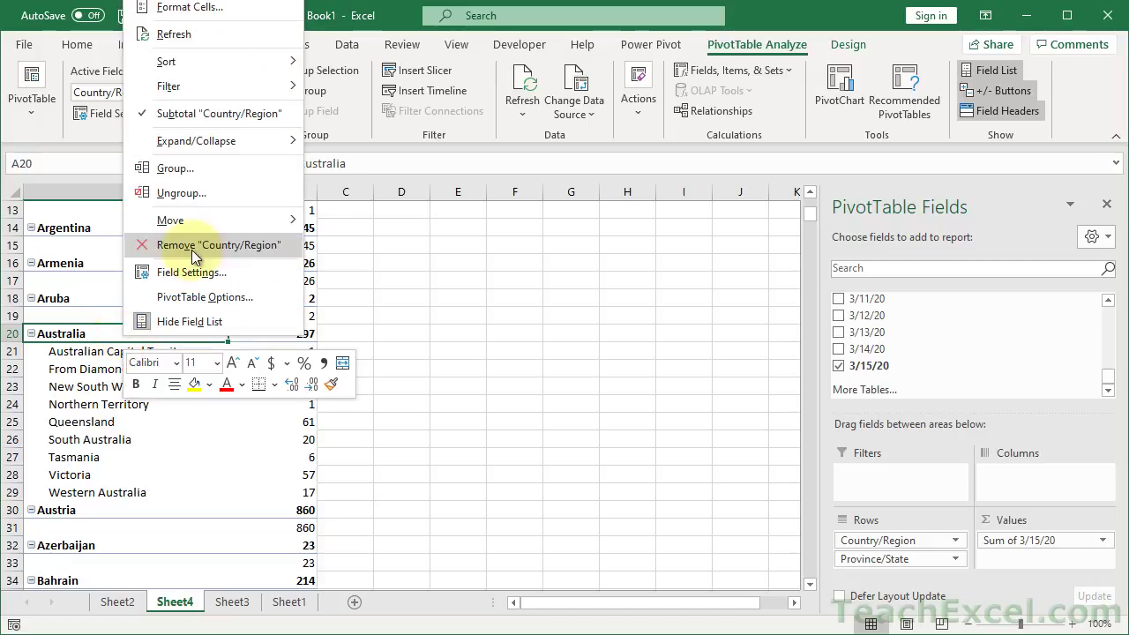
{"action": "mouse_move", "coordinate": [281, 141]}
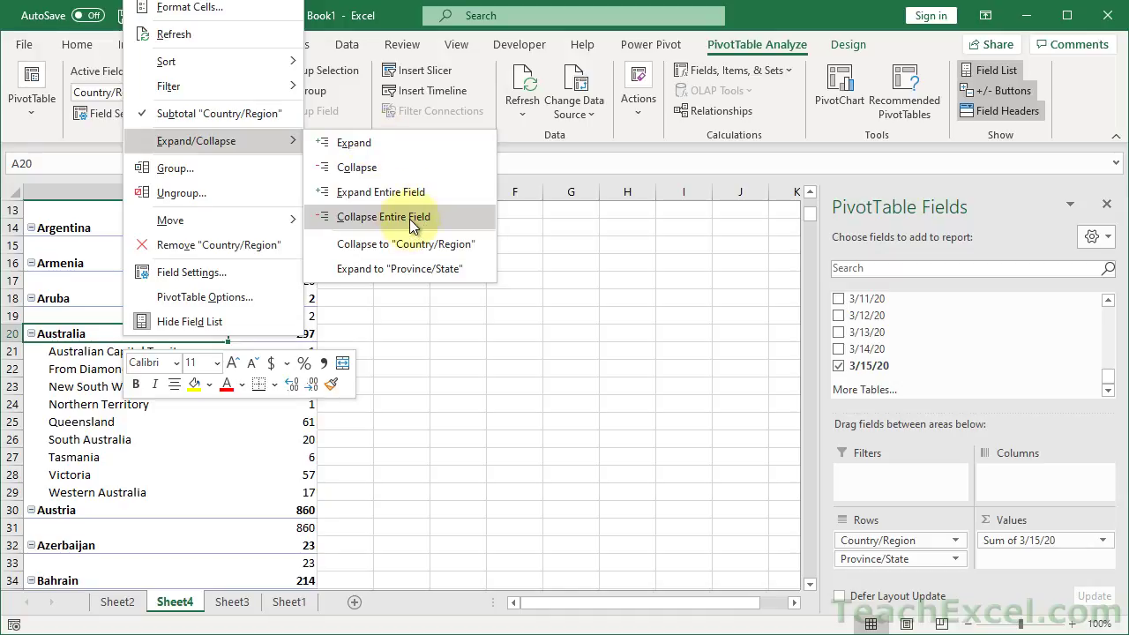
{"action": "left_click", "coordinate": [410, 219]}
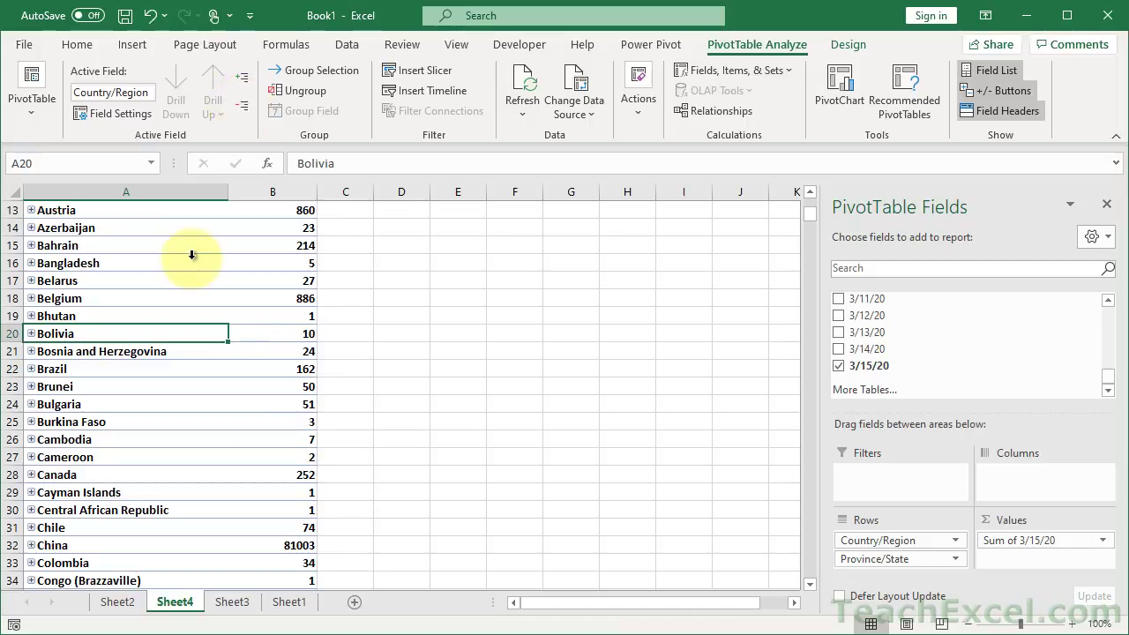
Step: Review the country totals in the collapsed PivotTable, briefly expanding Cruise Ship to examine its detail row
{"action": "scroll", "coordinate": [192, 256], "scroll_direction": "up", "scroll_amount": 1}
{"action": "scroll", "coordinate": [191, 256], "scroll_direction": "up", "scroll_amount": 3}
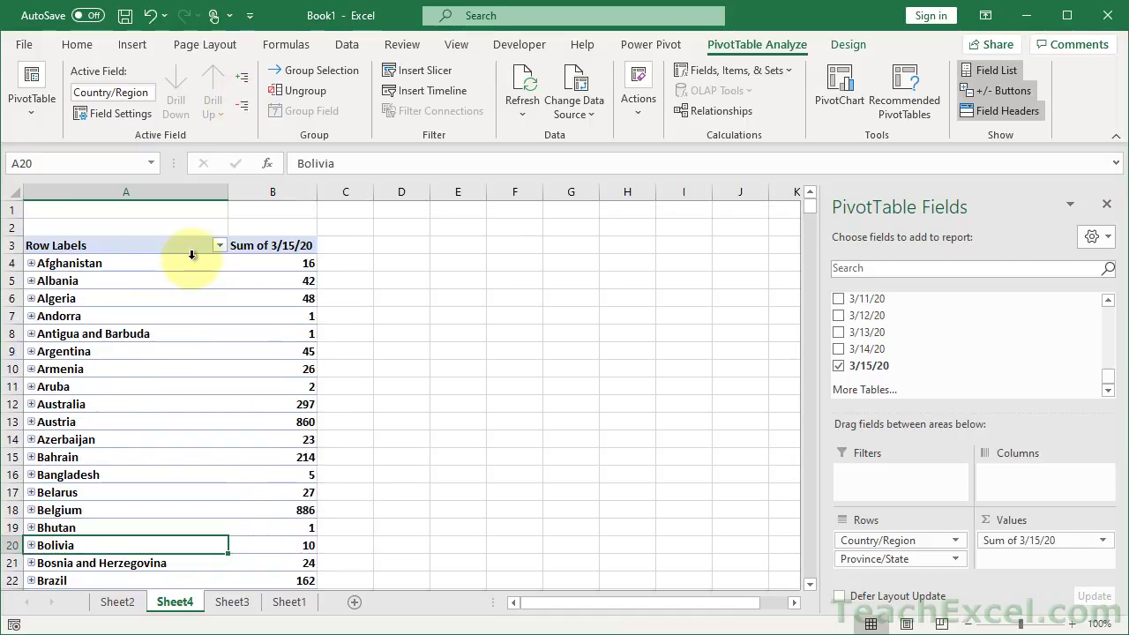
{"action": "scroll", "coordinate": [192, 255], "scroll_direction": "down", "scroll_amount": 5}
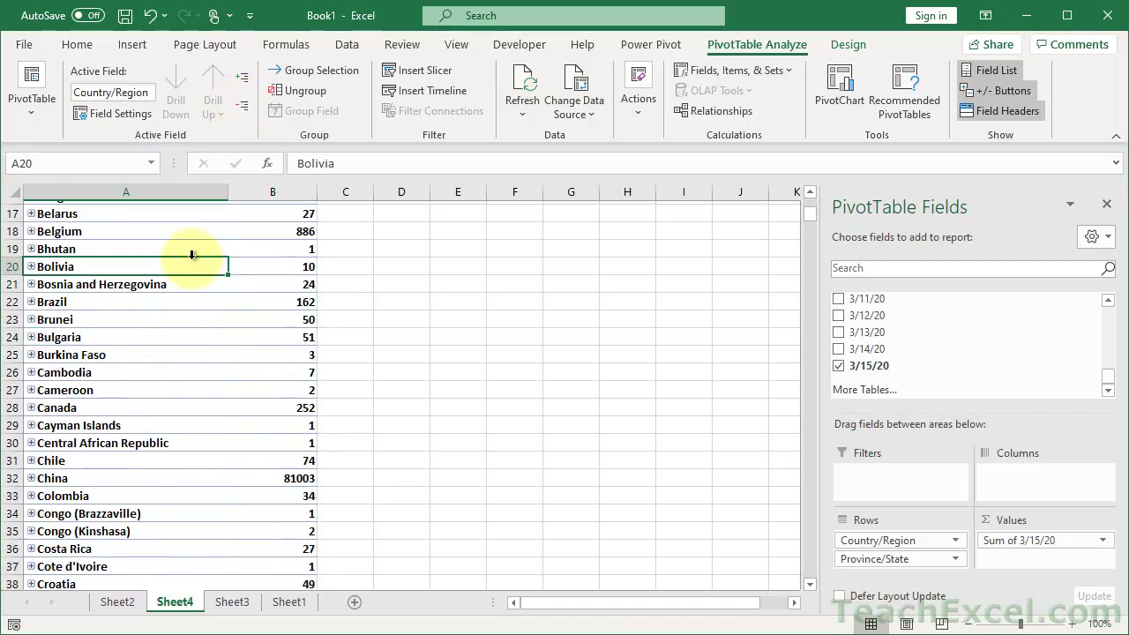
{"action": "scroll", "coordinate": [192, 255], "scroll_direction": "down", "scroll_amount": 3}
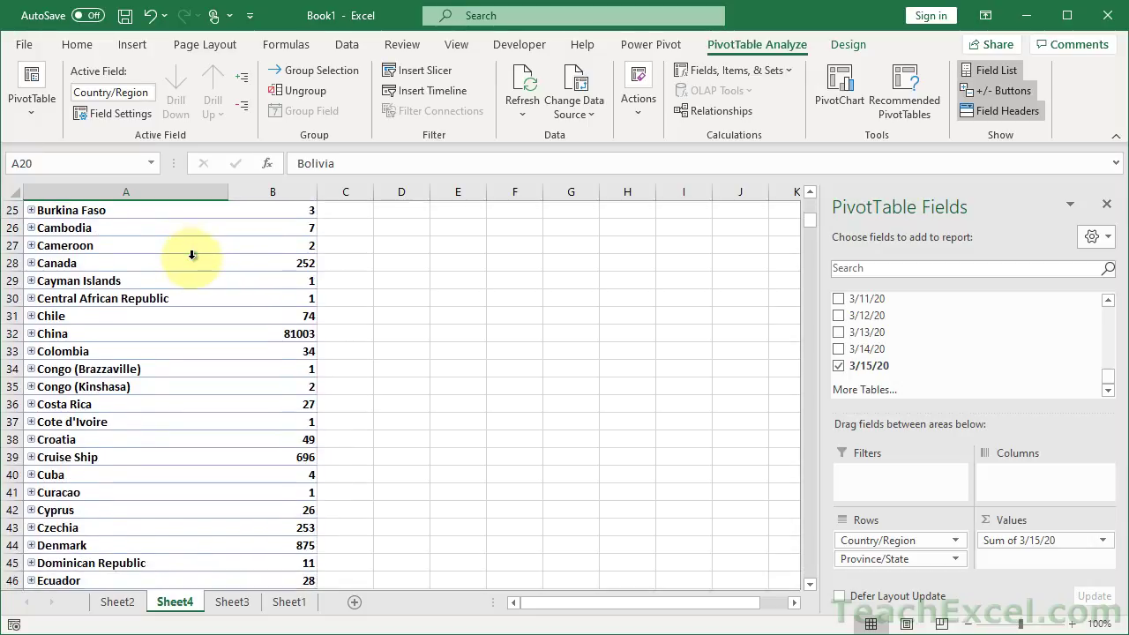
{"action": "scroll", "coordinate": [192, 256], "scroll_direction": "down", "scroll_amount": 3}
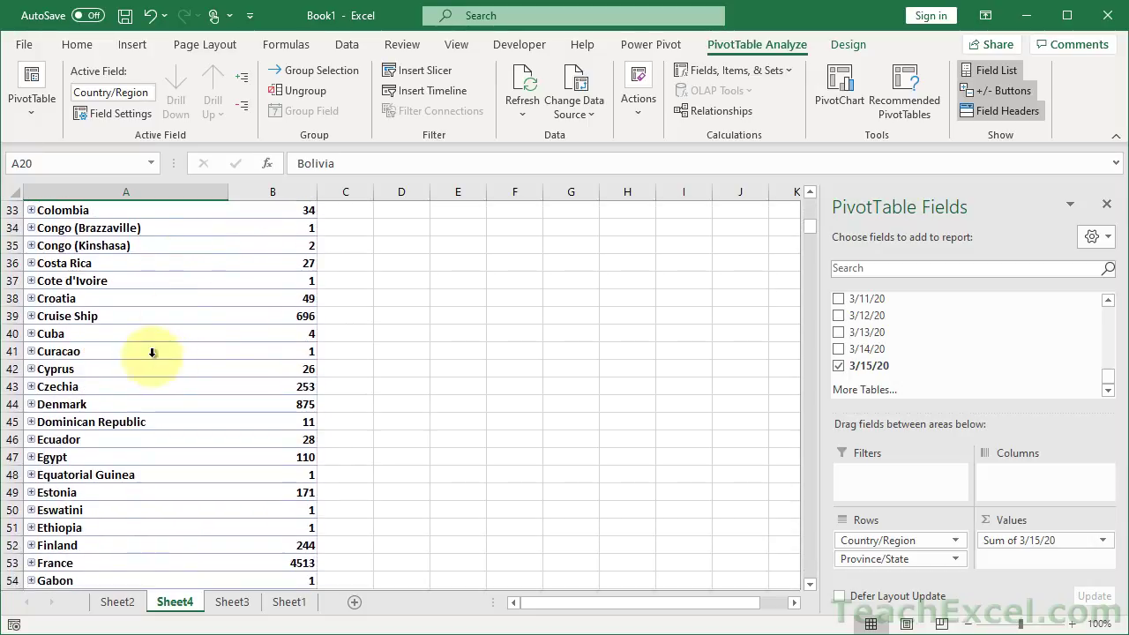
{"action": "left_click", "coordinate": [31, 316]}
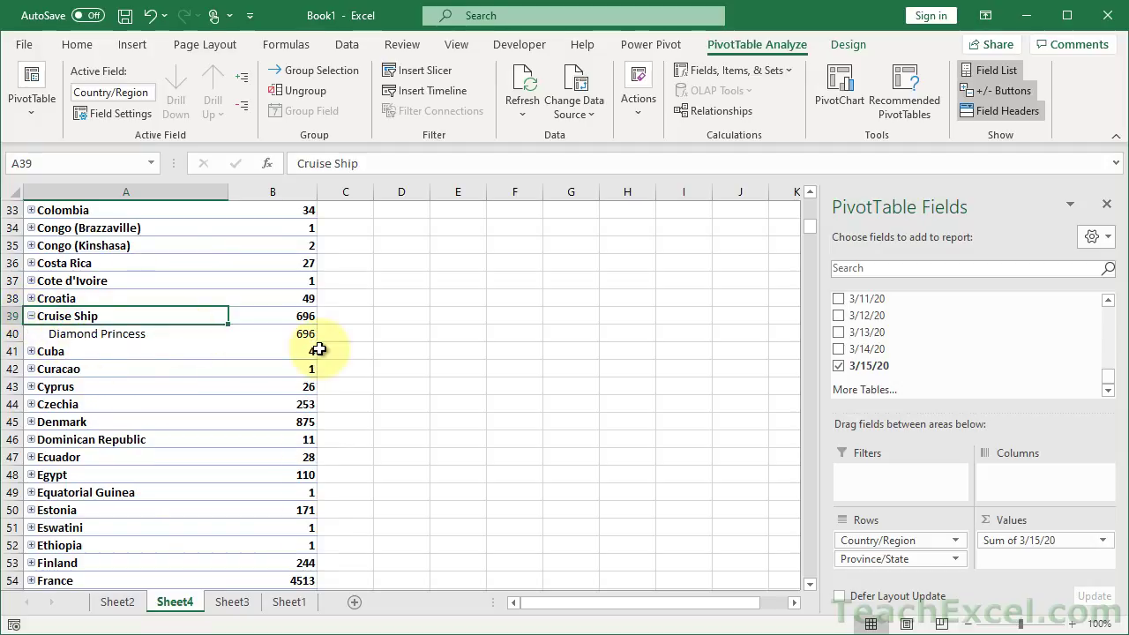
{"action": "left_click", "coordinate": [32, 316]}
{"action": "scroll", "coordinate": [34, 317], "scroll_direction": "up", "scroll_amount": 8}
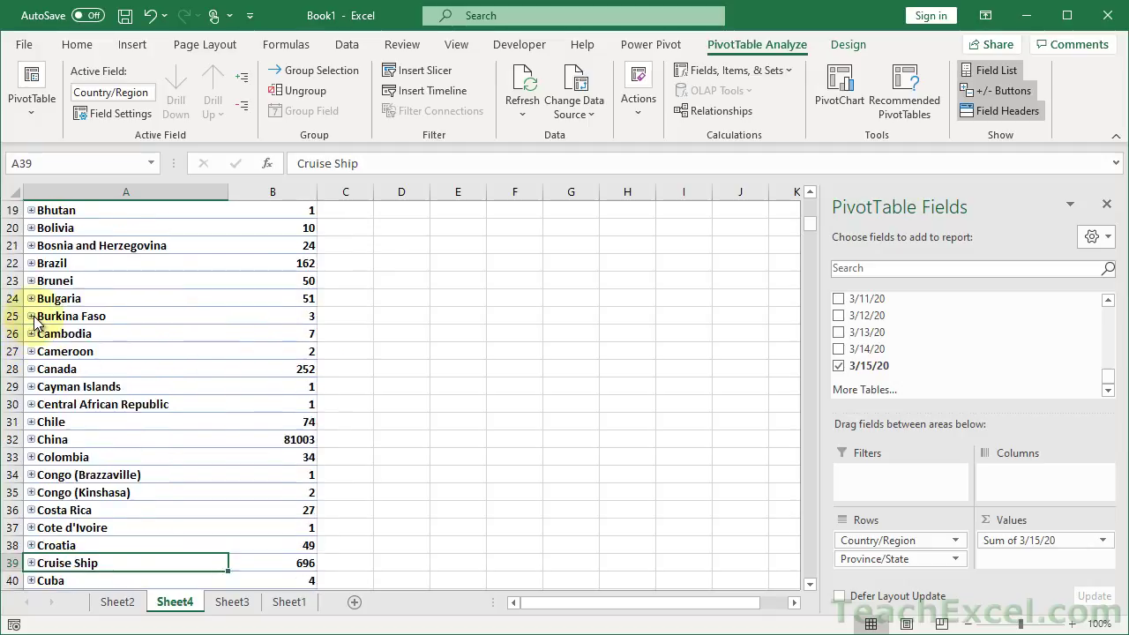
{"action": "scroll", "coordinate": [33, 319], "scroll_direction": "up", "scroll_amount": 3}
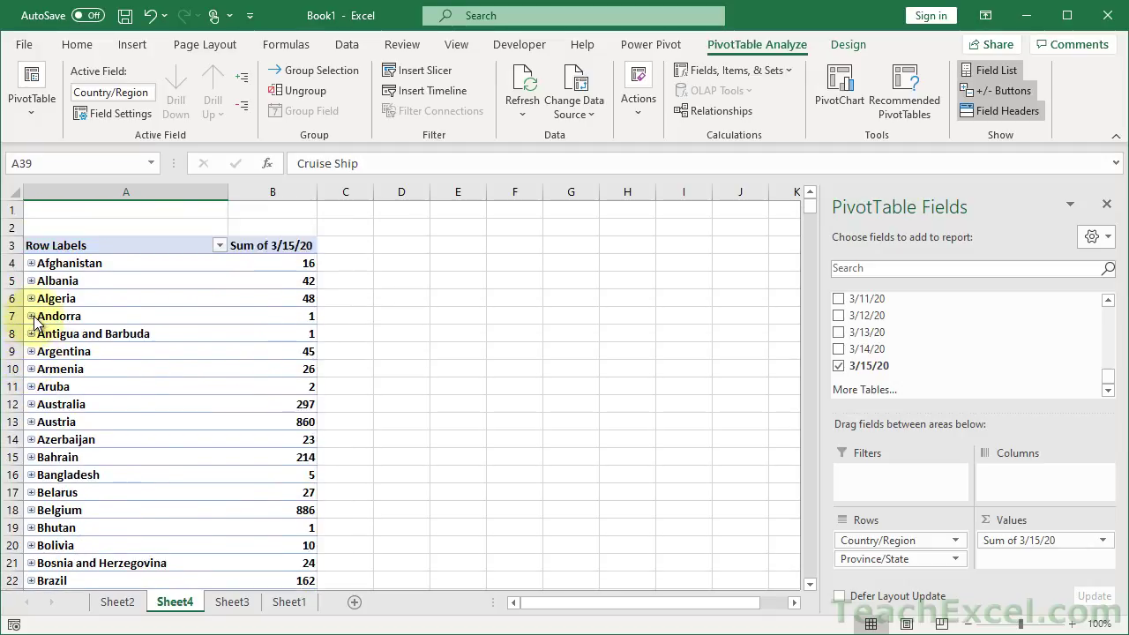
Step: Sort the countries in the PivotTable by Sum of 3/15/20 from largest to smallest
{"action": "mouse_move", "coordinate": [259, 265]}
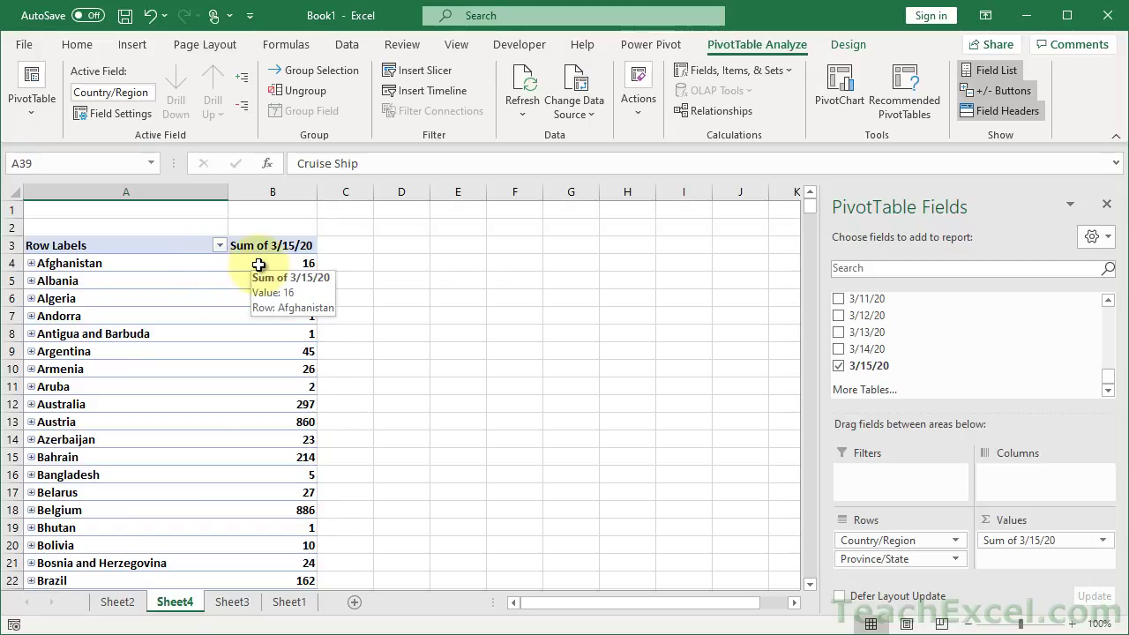
{"action": "right_click", "coordinate": [258, 265]}
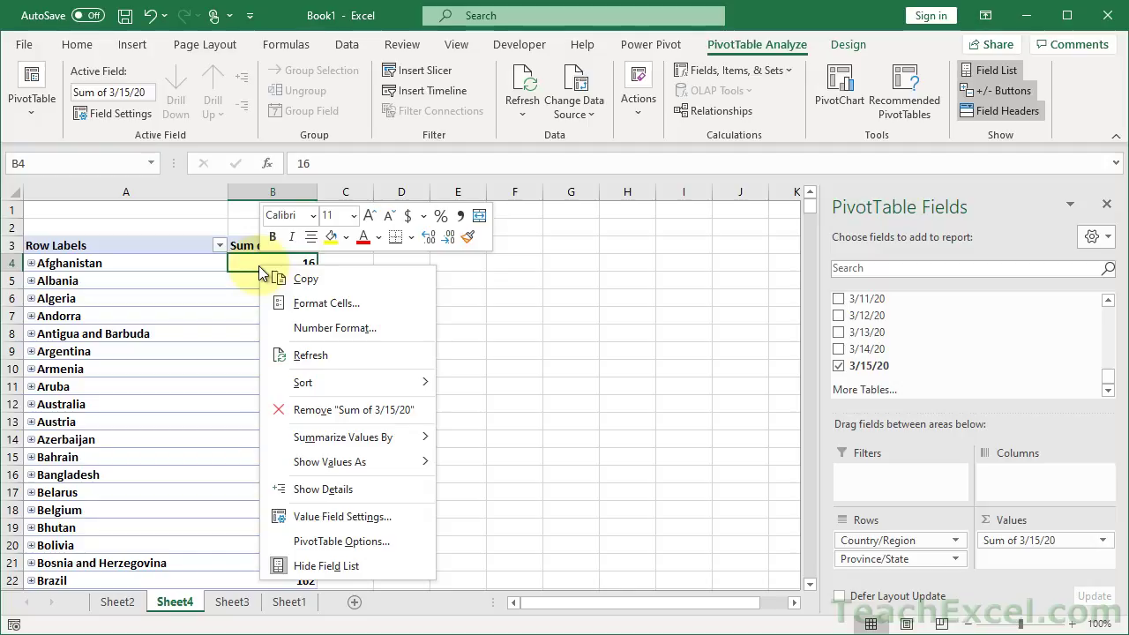
{"action": "mouse_move", "coordinate": [364, 382]}
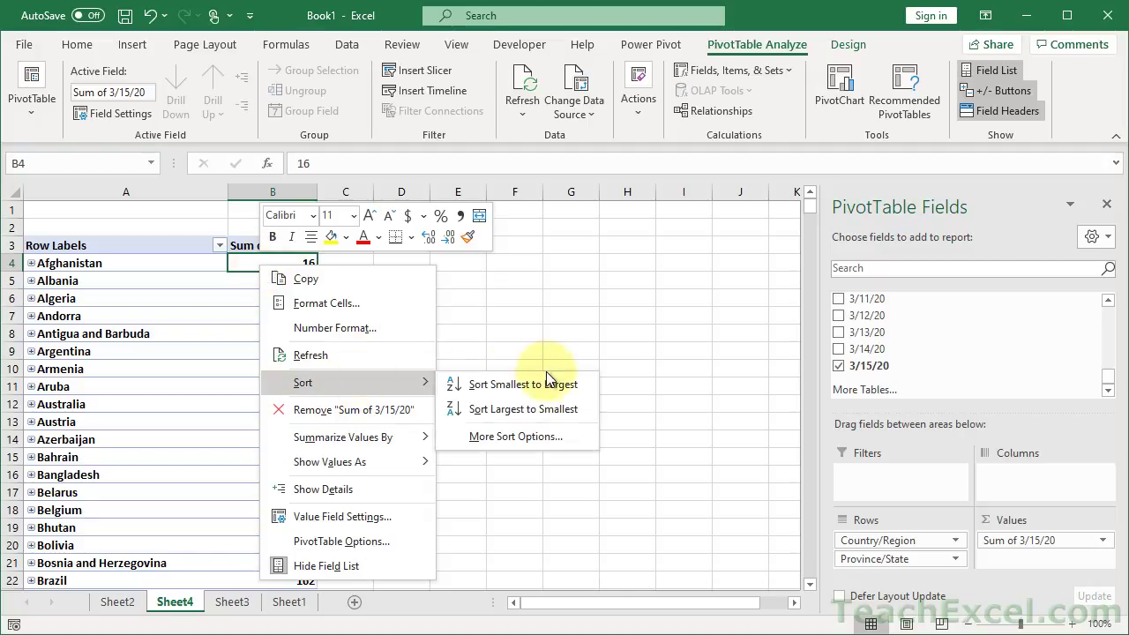
{"action": "left_click", "coordinate": [547, 416]}
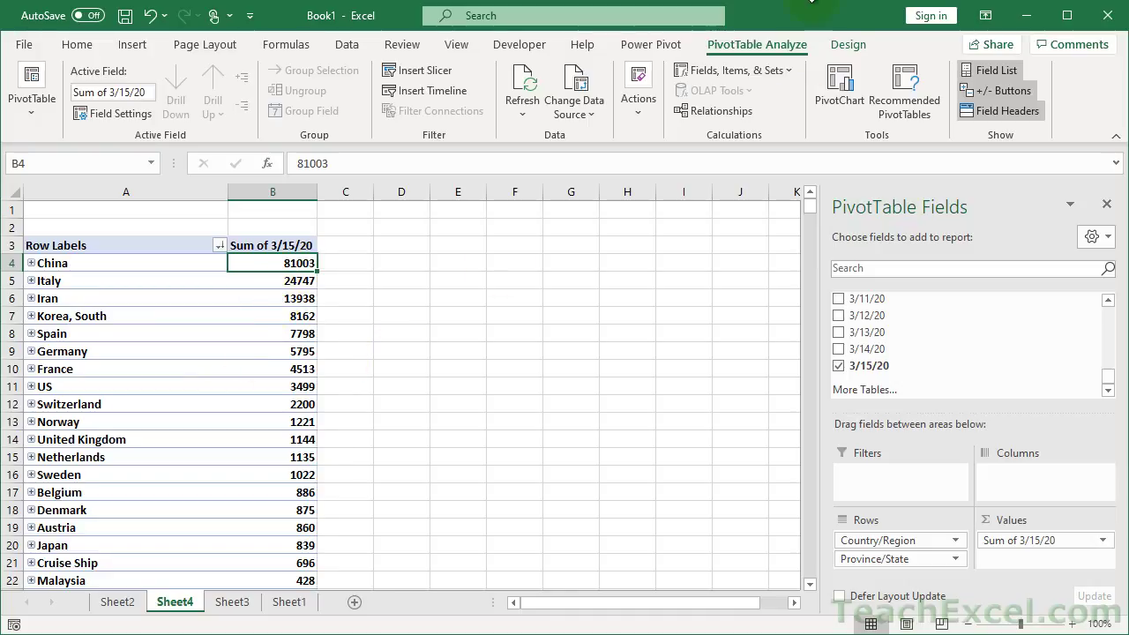
Step: Insert a Clustered Column PivotChart based on the country PivotTable
{"action": "left_click", "coordinate": [838, 86]}
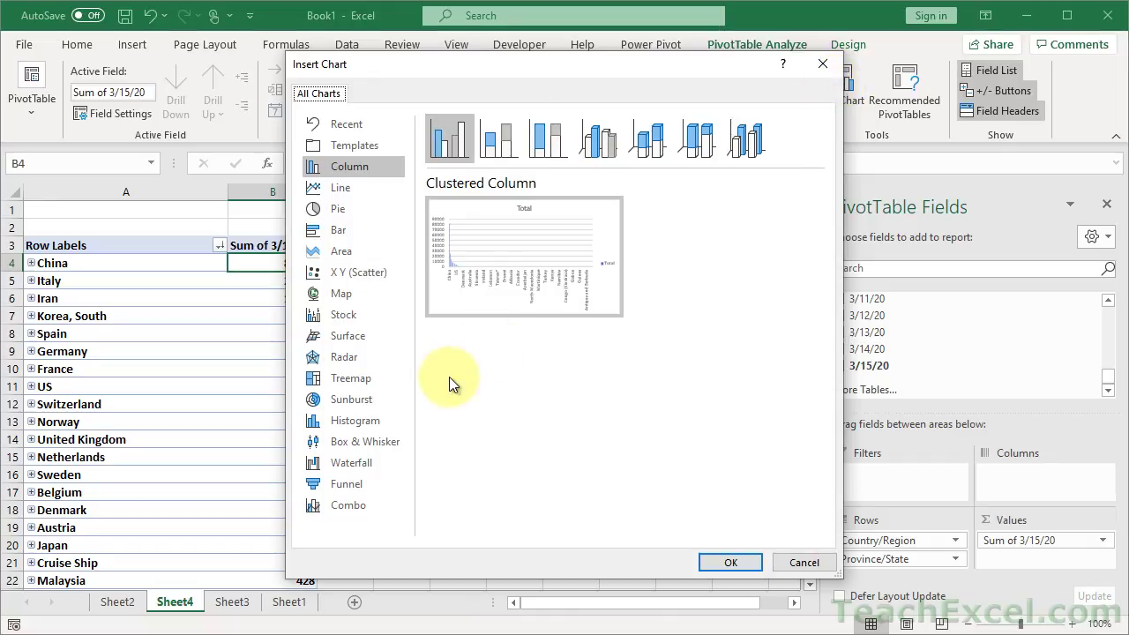
{"action": "left_click", "coordinate": [343, 298]}
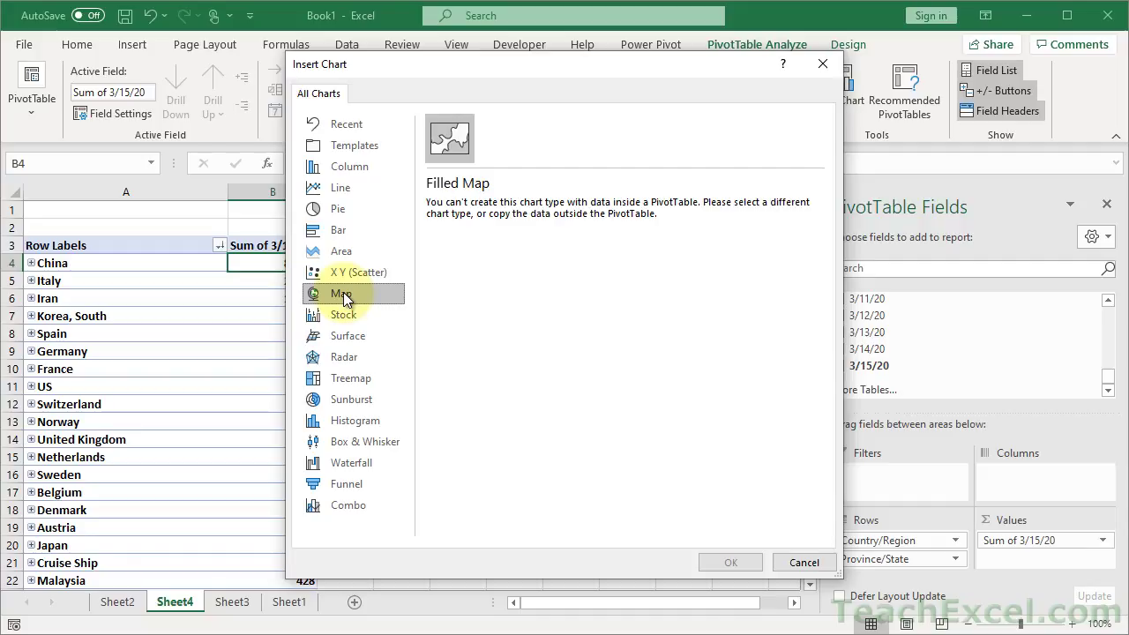
{"action": "left_click", "coordinate": [361, 172]}
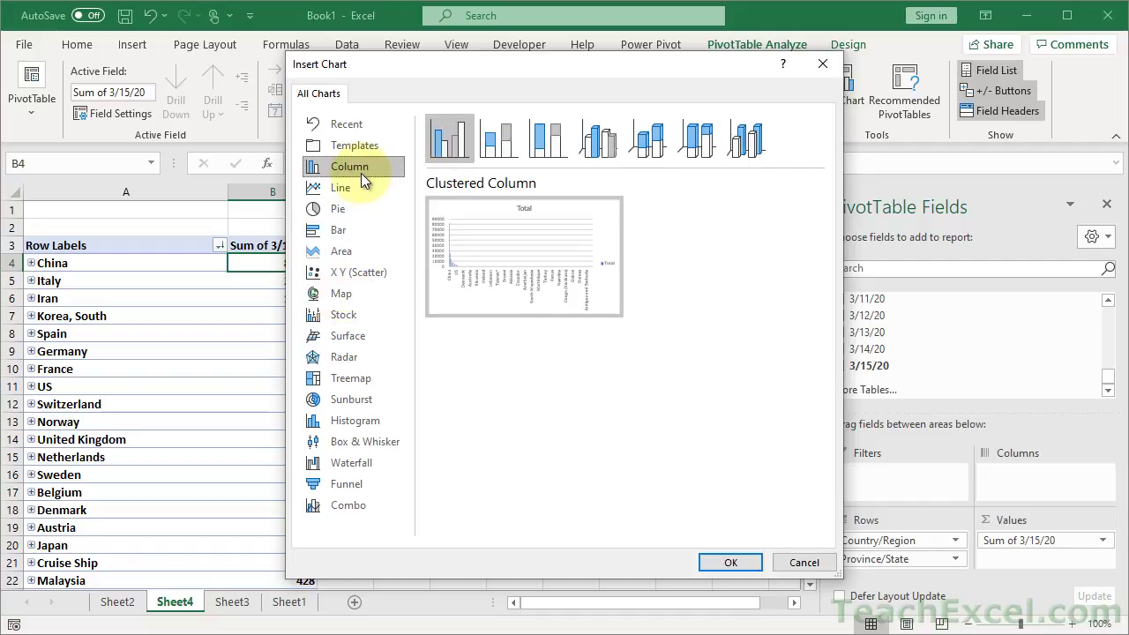
{"action": "left_click", "coordinate": [729, 569]}
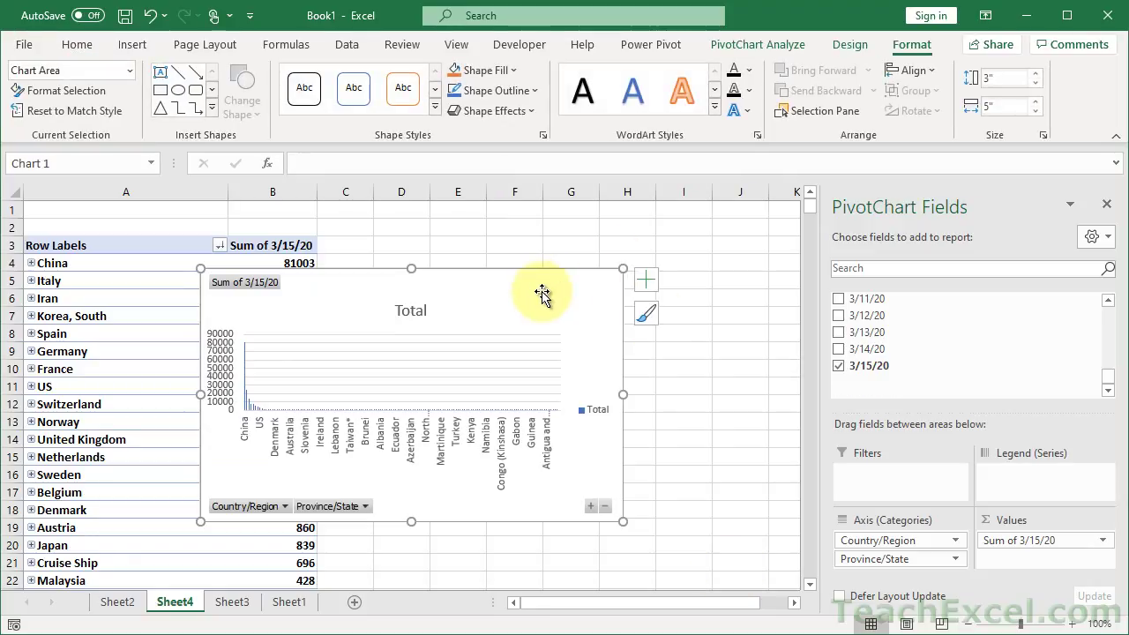
Step: Close the field list and place the PivotChart beside the PivotTable, enlarged to about 3.73" high and 5.48" wide
{"action": "left_click_drag", "start_coordinate": [575, 279], "coordinate": [667, 244]}
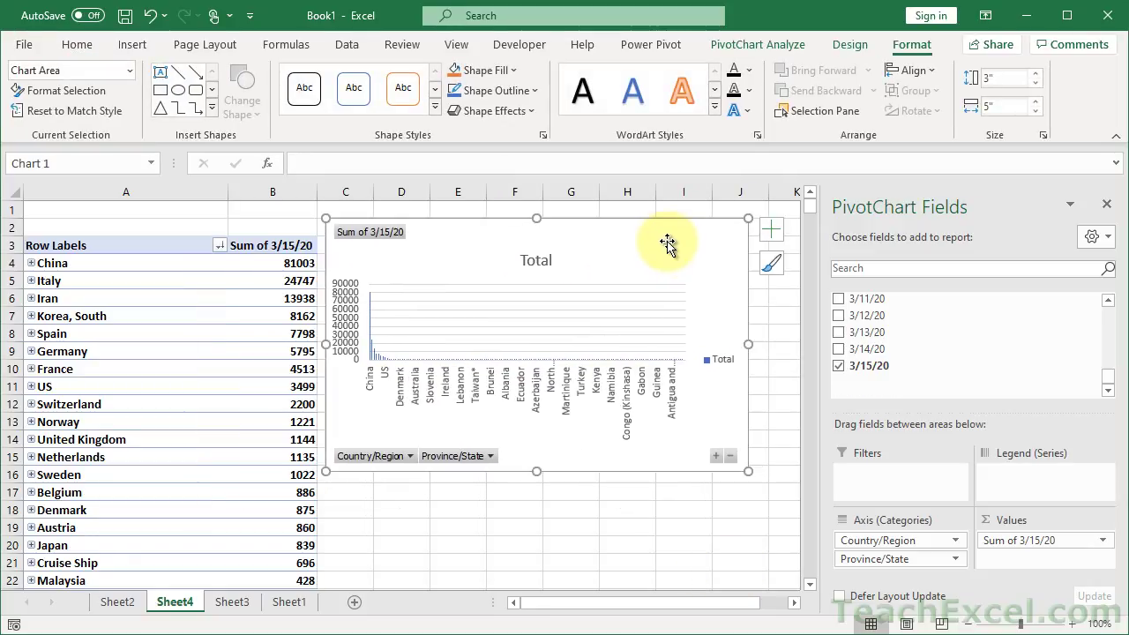
{"action": "left_click", "coordinate": [1108, 207]}
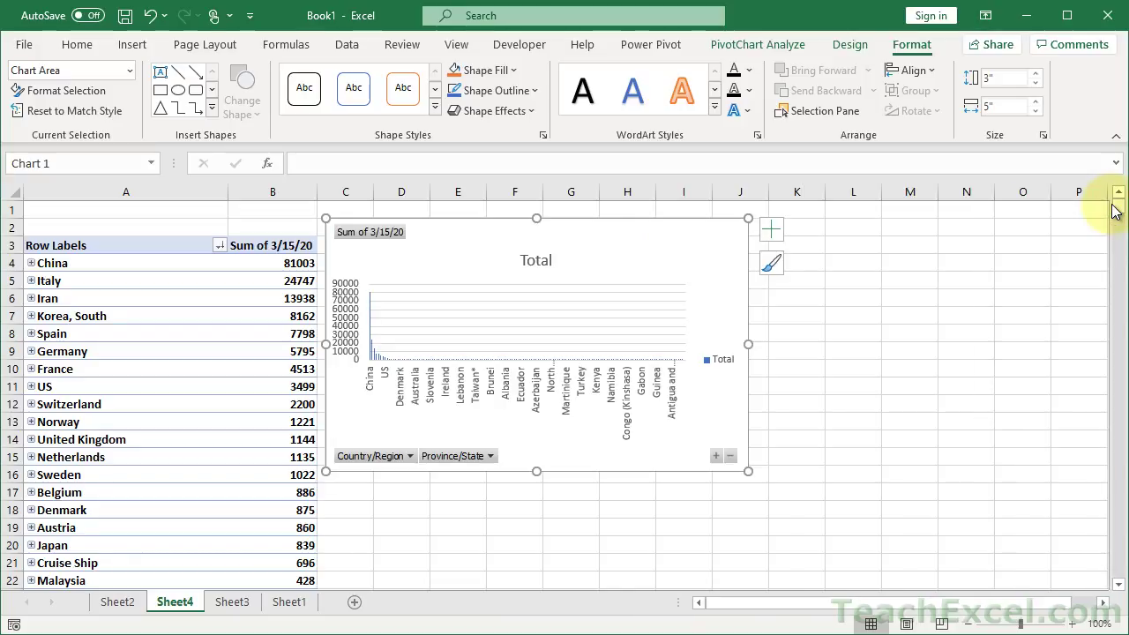
{"action": "left_click_drag", "start_coordinate": [680, 241], "coordinate": [741, 250]}
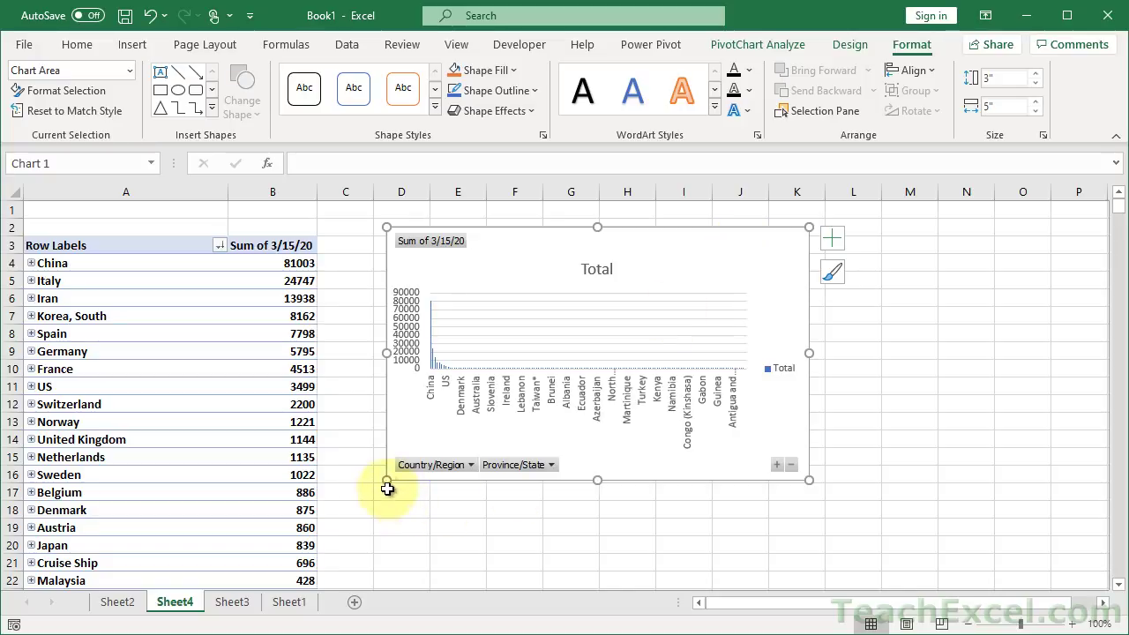
{"action": "mouse_move", "coordinate": [386, 482]}
{"action": "left_mouse_down"}
{"action": "mouse_move", "coordinate": [361, 542]}
{"action": "mouse_move", "coordinate": [346, 541]}
{"action": "left_mouse_up"}
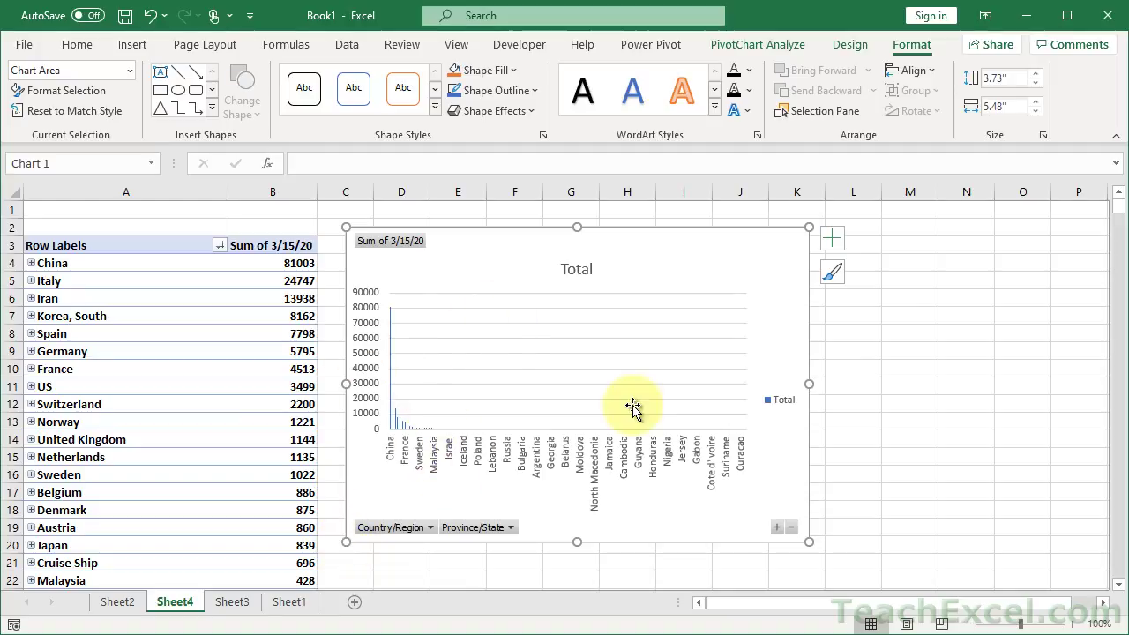
Step: Filter China out of the Country/Region field from the PivotChart
{"action": "left_click", "coordinate": [427, 533]}
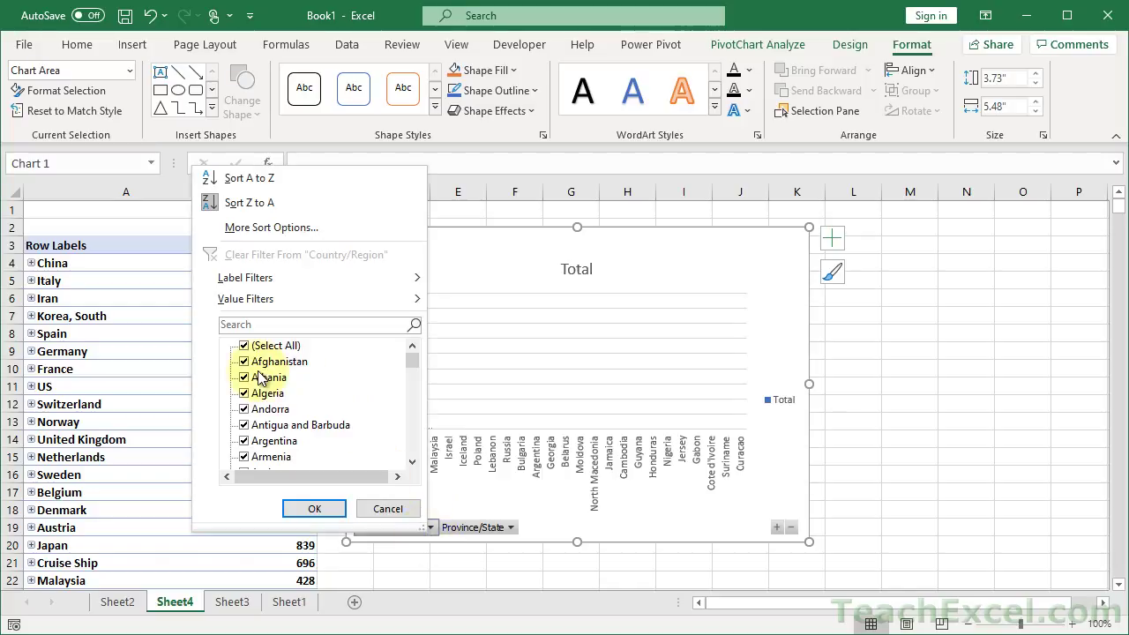
{"action": "left_click_drag", "start_coordinate": [411, 366], "coordinate": [412, 381]}
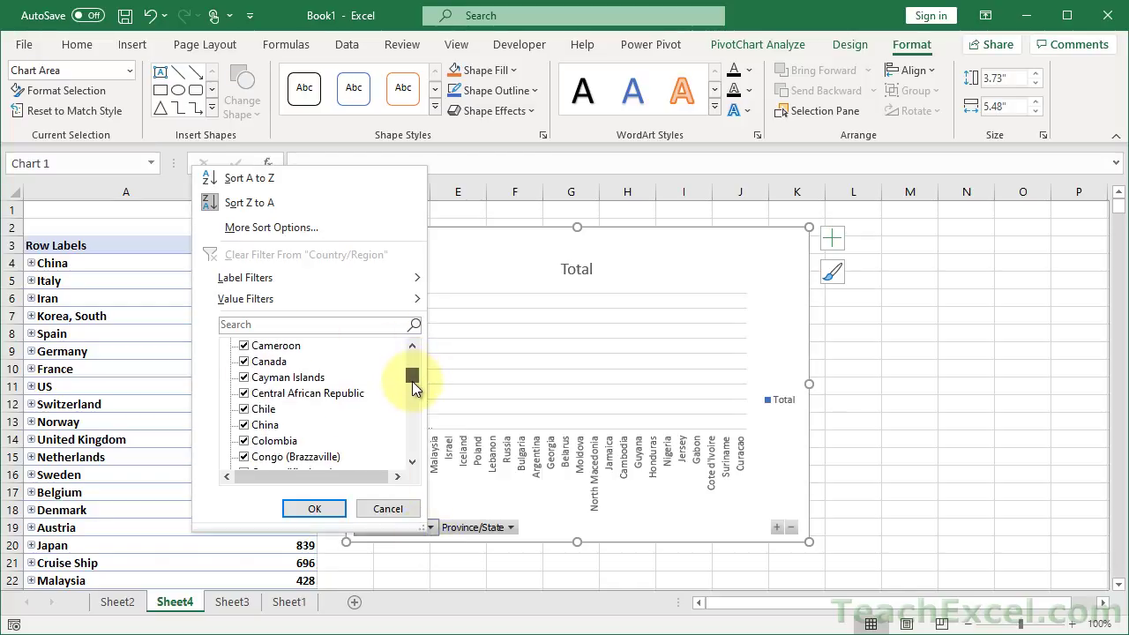
{"action": "left_click", "coordinate": [244, 426]}
{"action": "left_click", "coordinate": [303, 503]}
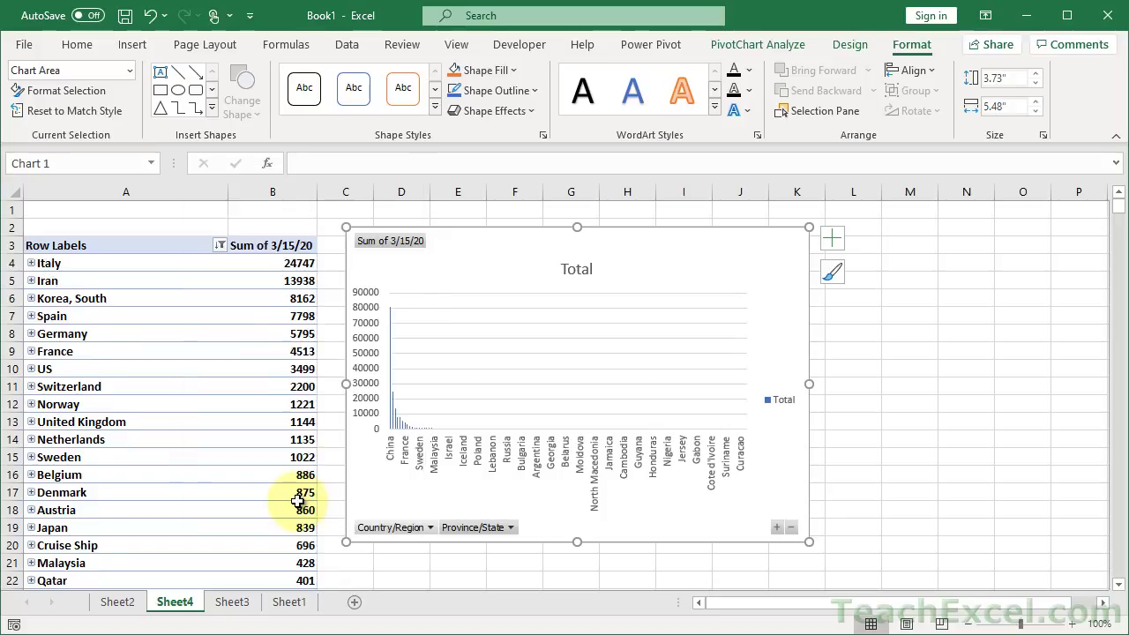